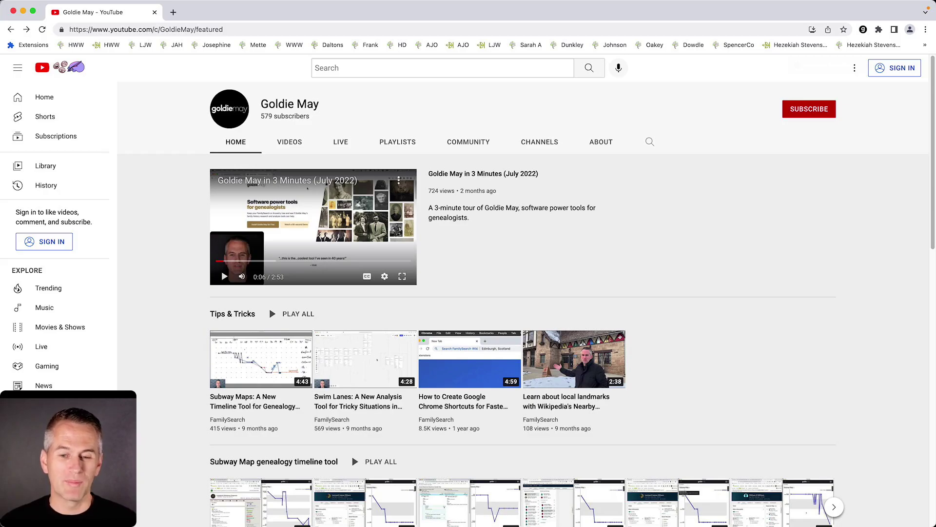
# Show the channel's playlists and open the research playlist containing "Unrehearsed Genealogy Research #9: Irish Immigrant in Utah".
pyautogui.click(399, 146)
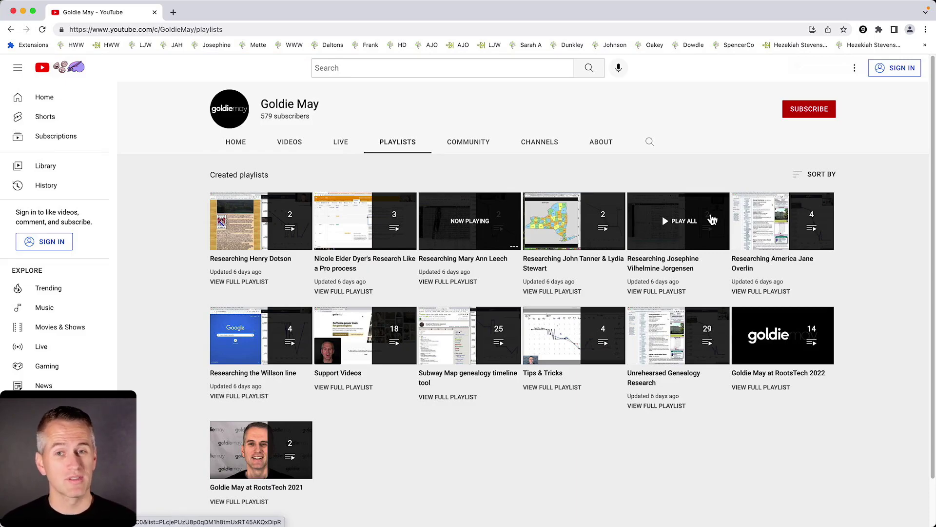
pyautogui.click(453, 260)
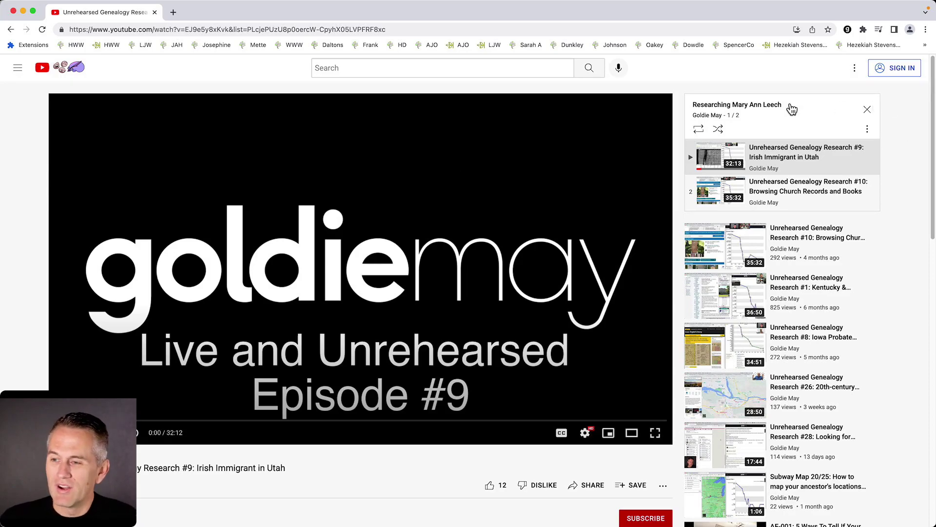
# Go to the suggested FamilySearch person page and bring up the Goldie May extension beside it.
pyautogui.click(617, 30)
pyautogui.write('https://www.familysearch.org/tree/person/details/KWJW-G1L')
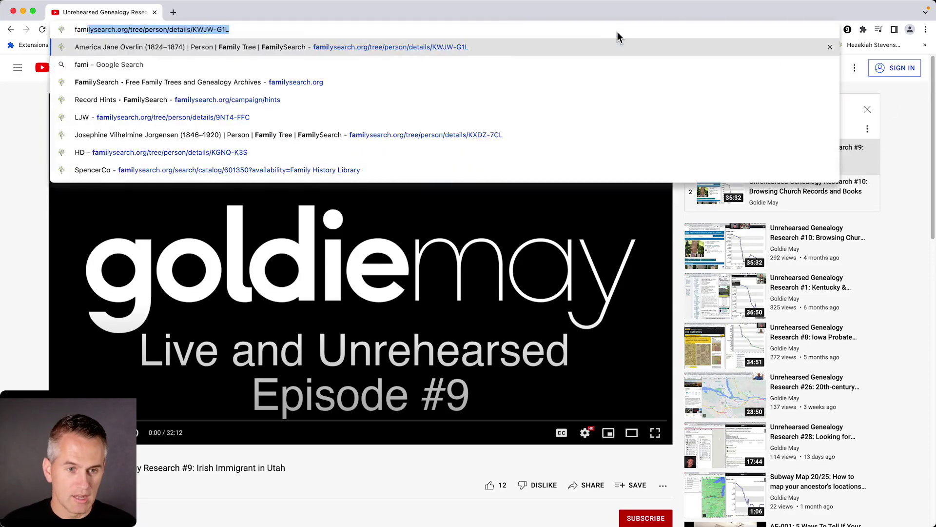
pyautogui.press('Return')
pyautogui.click(847, 29)
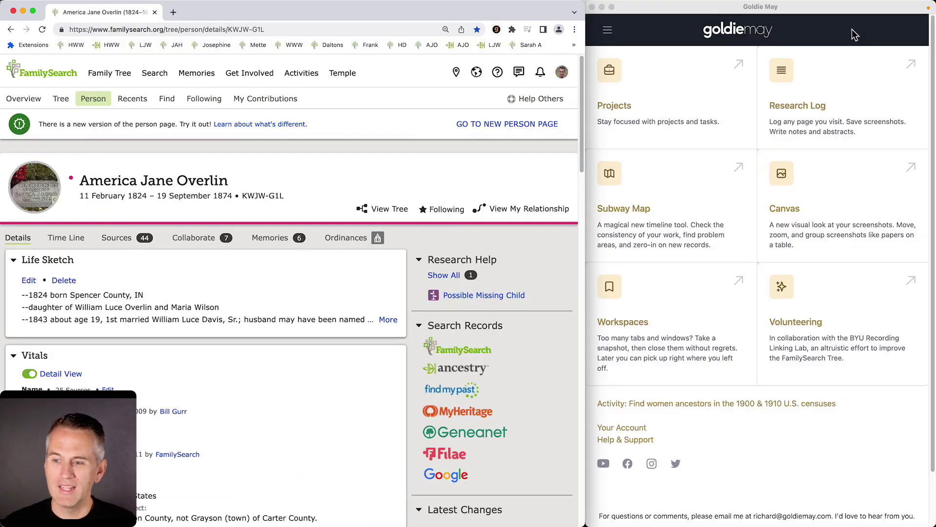
# Open the project "Find any immigration record and more about her parents" and its research subject's FamilySearch page, closing the other person's page.
pyautogui.click(624, 110)
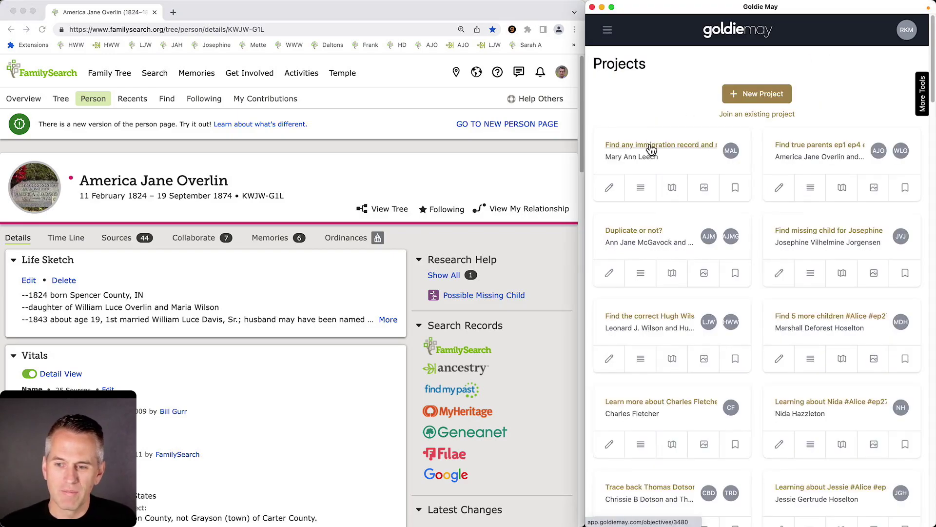
pyautogui.click(651, 149)
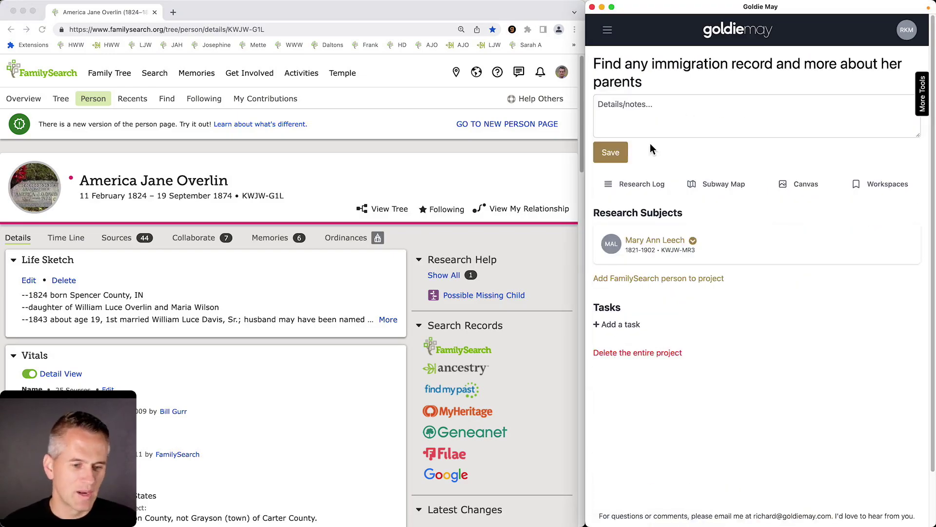
pyautogui.click(386, 319)
pyautogui.click(382, 319)
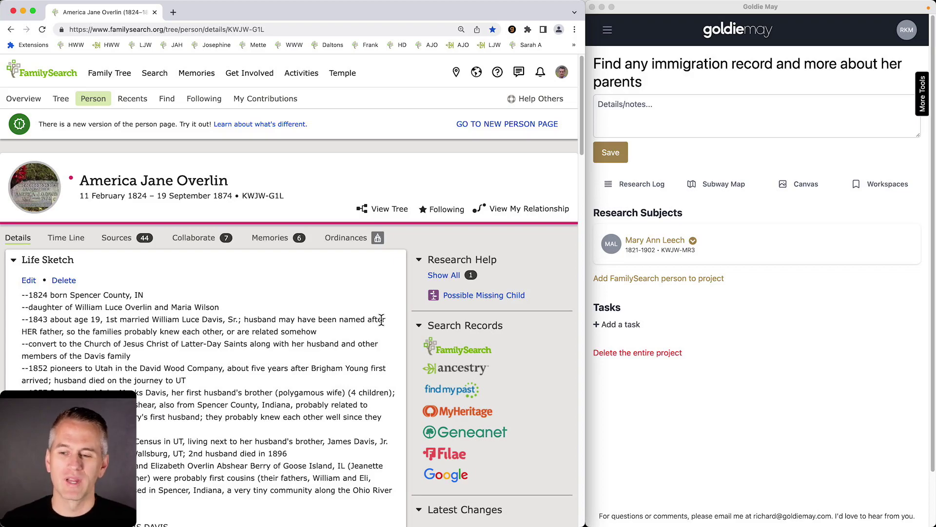
pyautogui.click(655, 242)
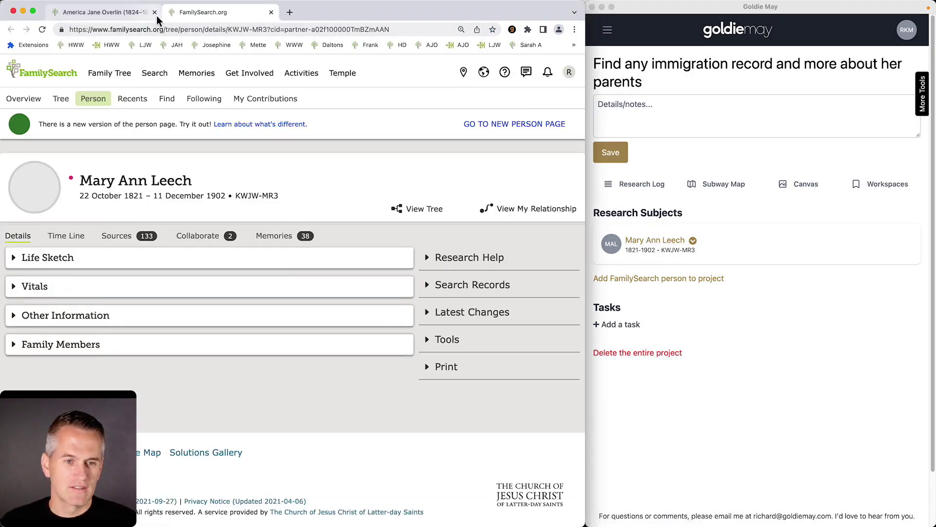
pyautogui.click(155, 13)
# Open the project's Subway Map to examine the timeline events, and look up the 1870 census among the person's FamilySearch sources.
pyautogui.click(717, 184)
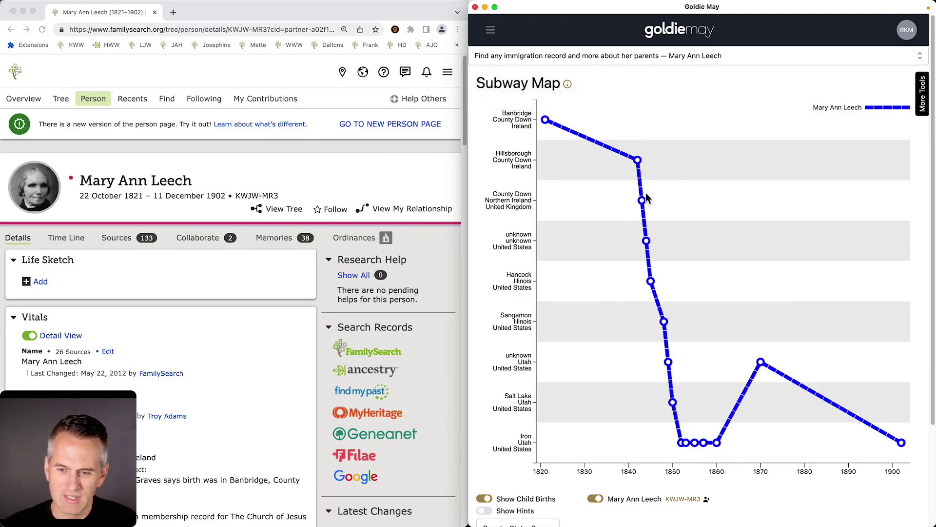
pyautogui.moveTo(644, 243)
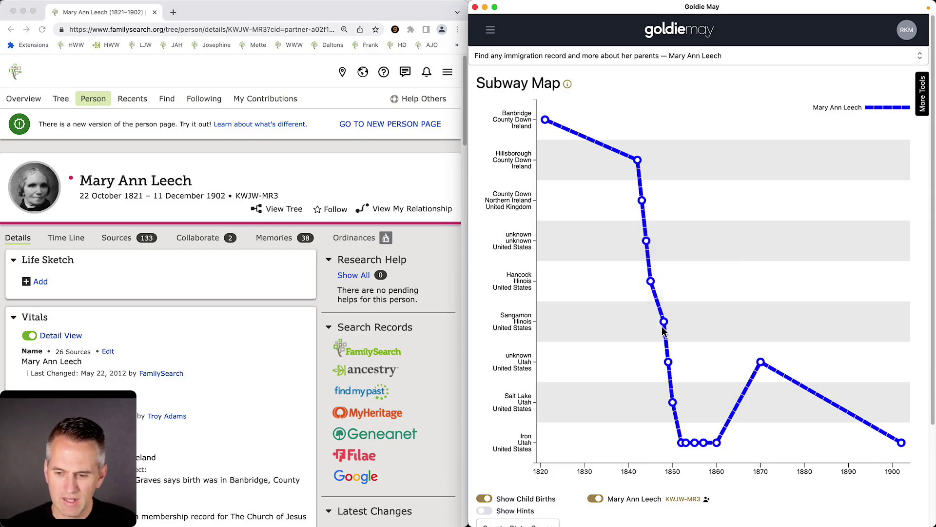
pyautogui.moveTo(668, 363)
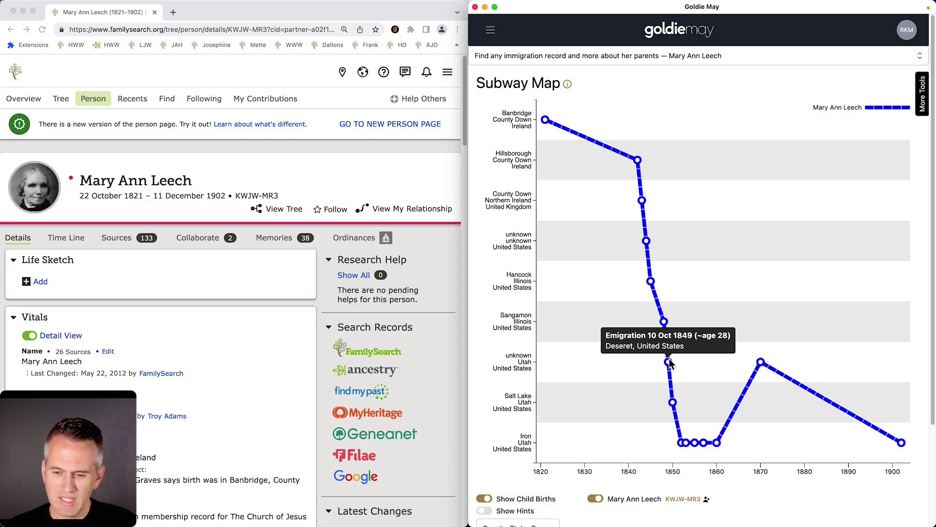
pyautogui.moveTo(761, 364)
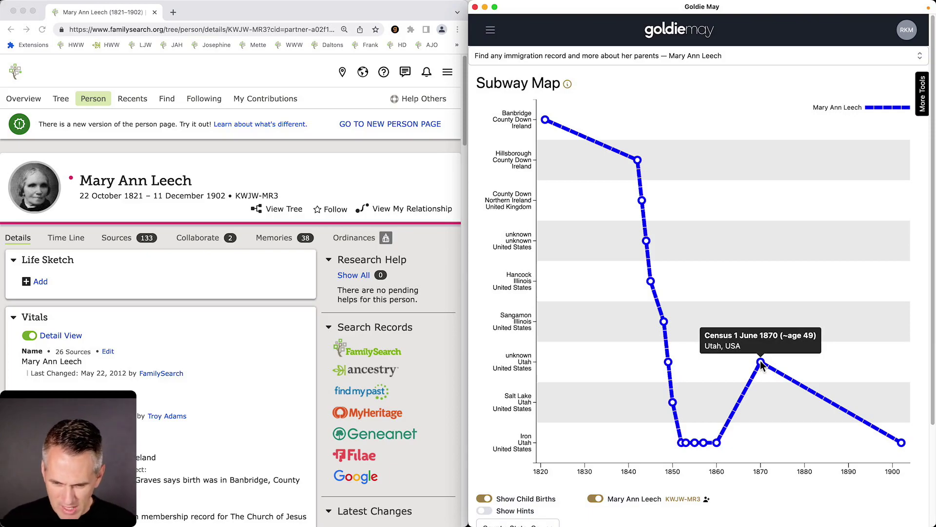
pyautogui.moveTo(519, 361)
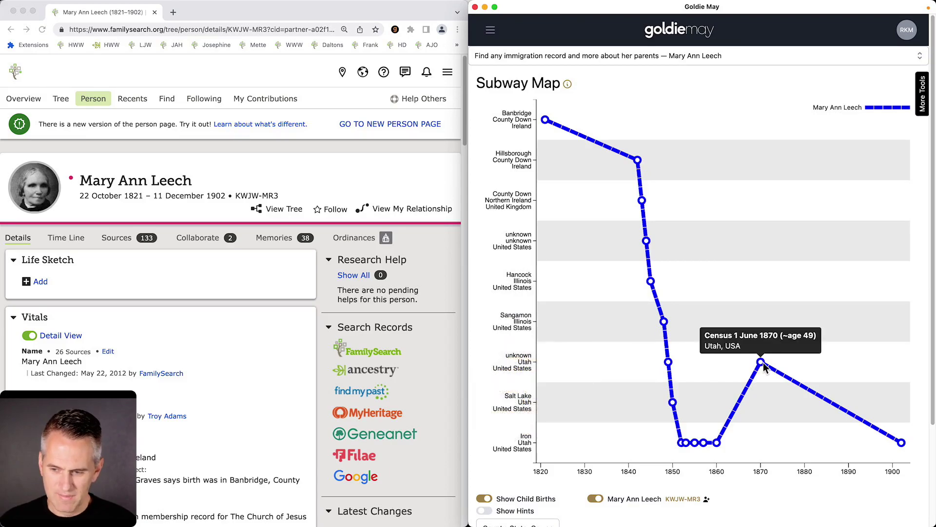
pyautogui.click(128, 245)
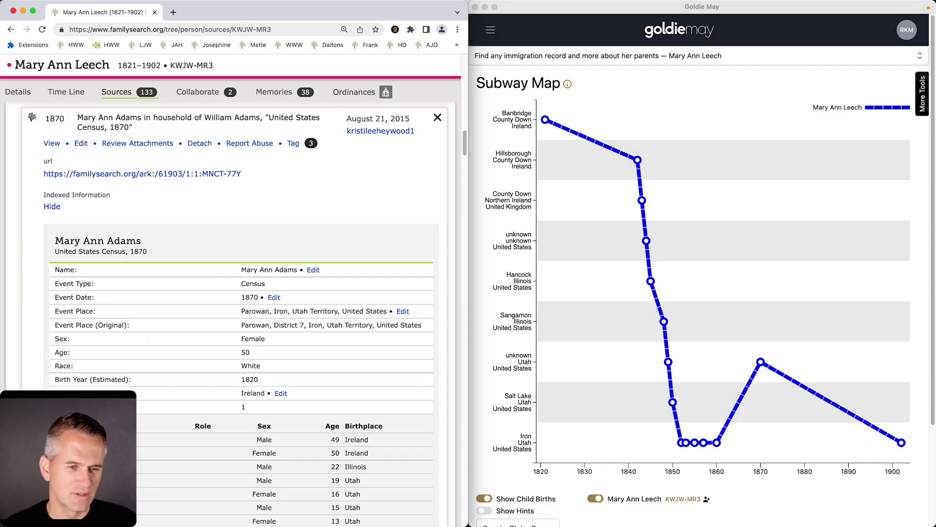
# Delete the 1 June 1870 Census custom event from the person's details, giving "duplicate" as the reason.
pyautogui.click(7, 94)
pyautogui.scroll(-5, 51, 389)
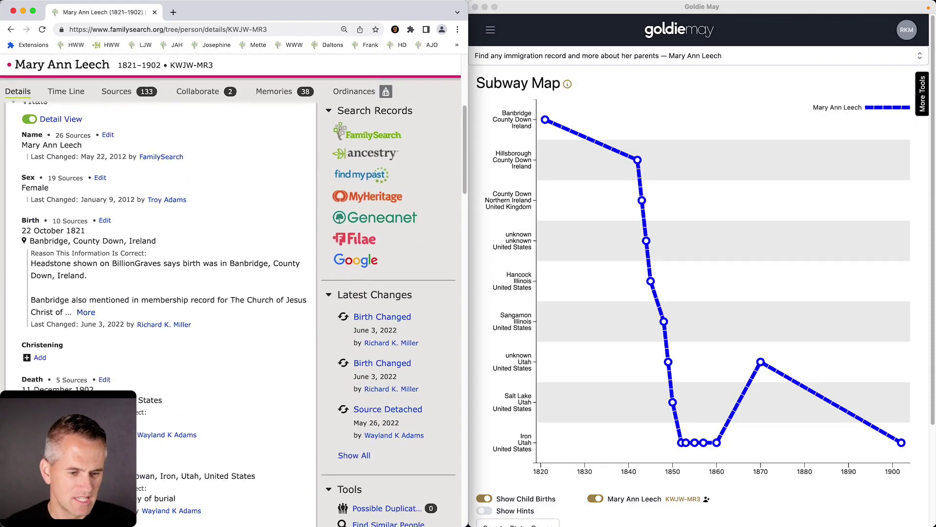
pyautogui.scroll(-15, 51, 388)
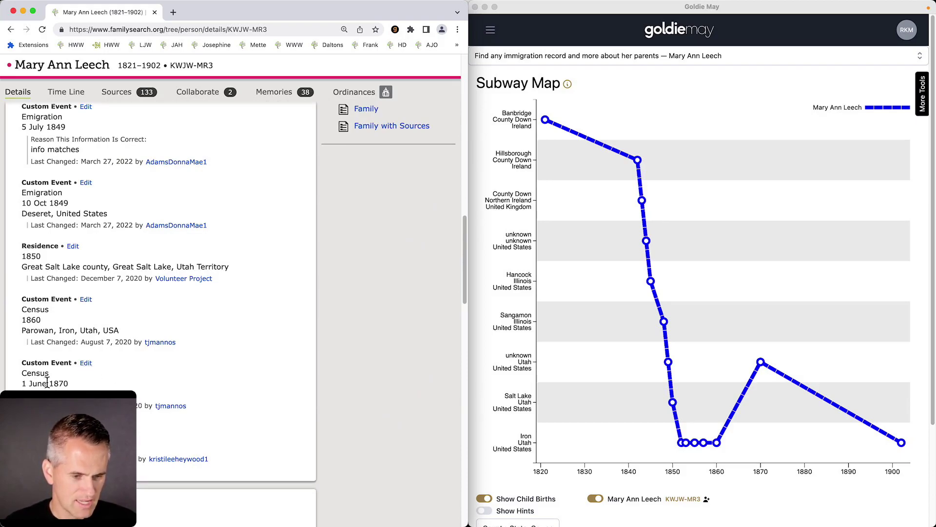
pyautogui.scroll(-5, 71, 251)
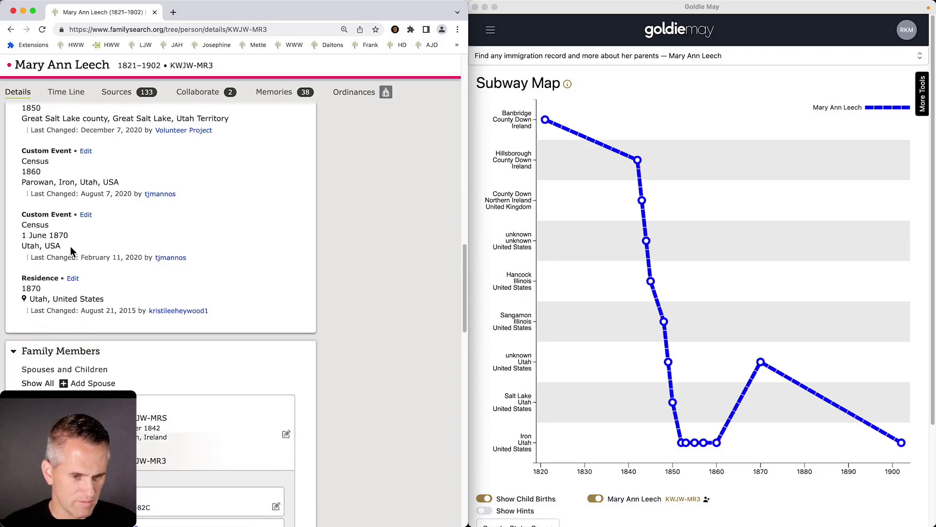
pyautogui.scroll(-1, 74, 273)
pyautogui.click(86, 201)
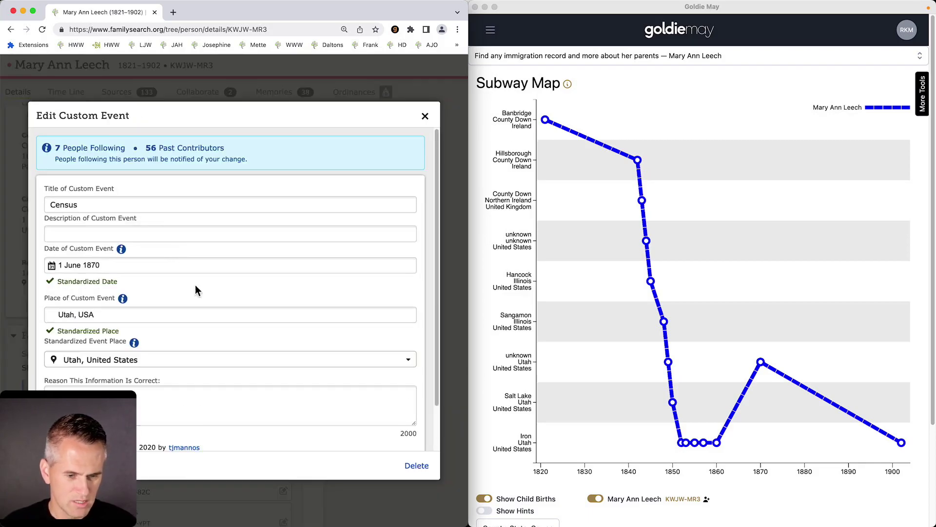
pyautogui.scroll(-2, 180, 389)
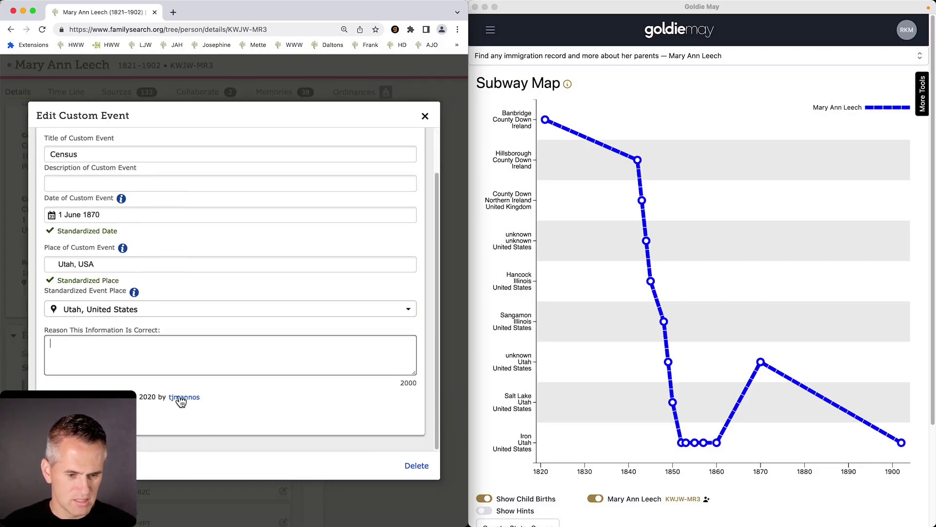
pyautogui.click(417, 467)
pyautogui.write('duplicate')
pyautogui.click(163, 353)
# Set the place of the 1870 residence to Iron, Utah, United States, with "1870 census" as the reason.
pyautogui.click(74, 201)
pyautogui.tripleClick(131, 298)
pyautogui.write('Iron County, Utqh')
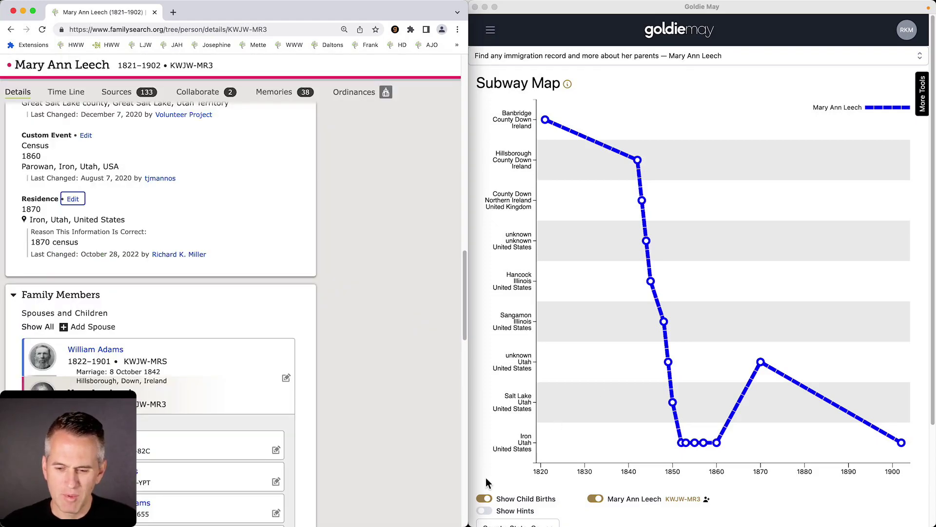
# Recheck the 1870 point and the Iron, Utah events on the Subway Map.
pyautogui.click(487, 480)
pyautogui.scroll(-2, 487, 481)
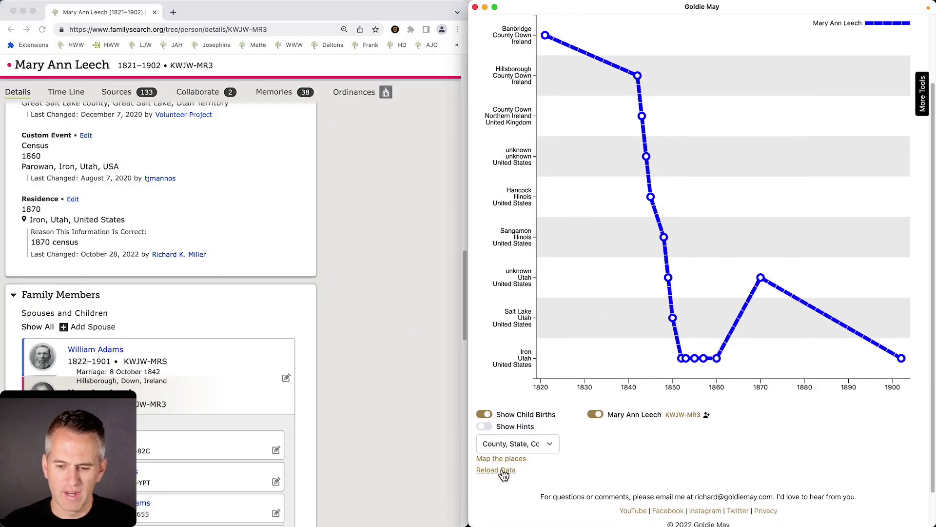
pyautogui.scroll(1, 495, 474)
pyautogui.moveTo(762, 302)
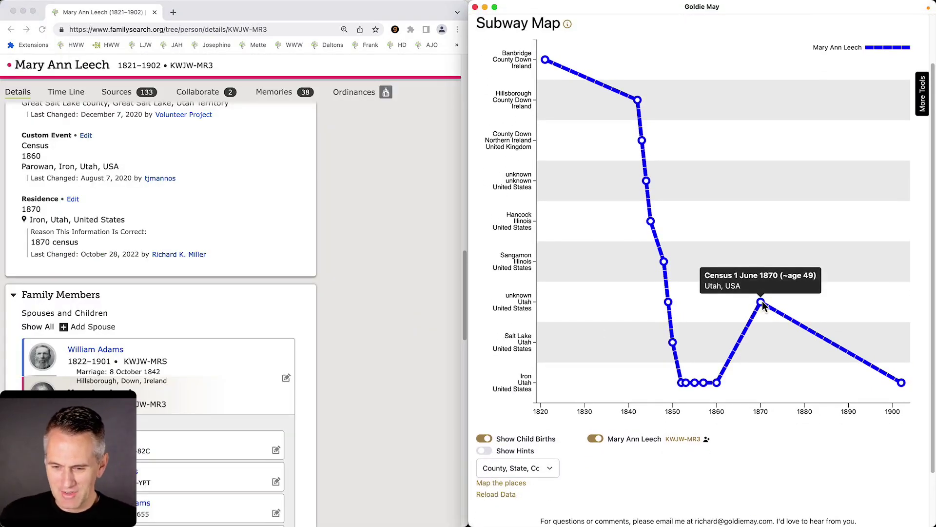
pyautogui.moveTo(682, 382)
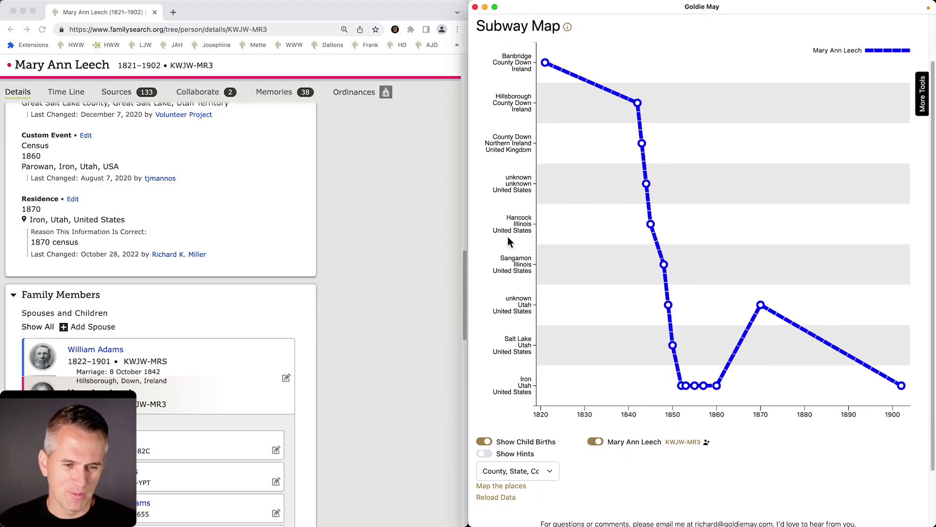
# Open the list of sources attached to the person in FamilySearch.
pyautogui.scroll(1, 402, 189)
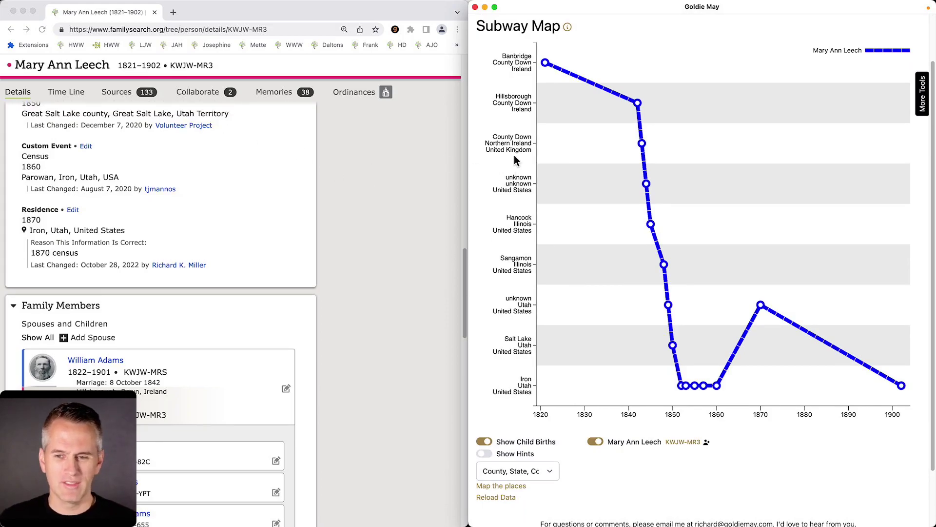
pyautogui.scroll(5, 342, 136)
pyautogui.scroll(10, 341, 217)
pyautogui.click(116, 92)
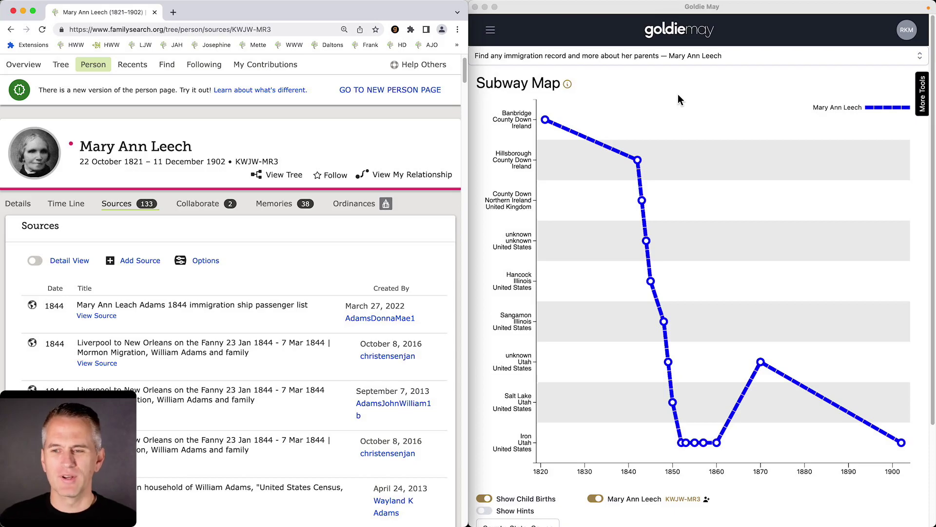
# Open the immigration project's Research Log and look through its entries.
pyautogui.click(647, 35)
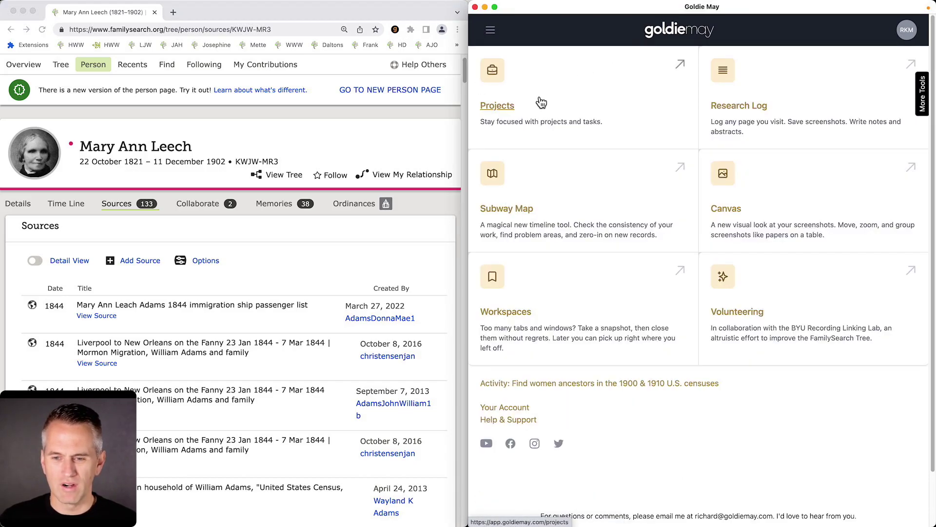
pyautogui.click(549, 97)
pyautogui.click(542, 154)
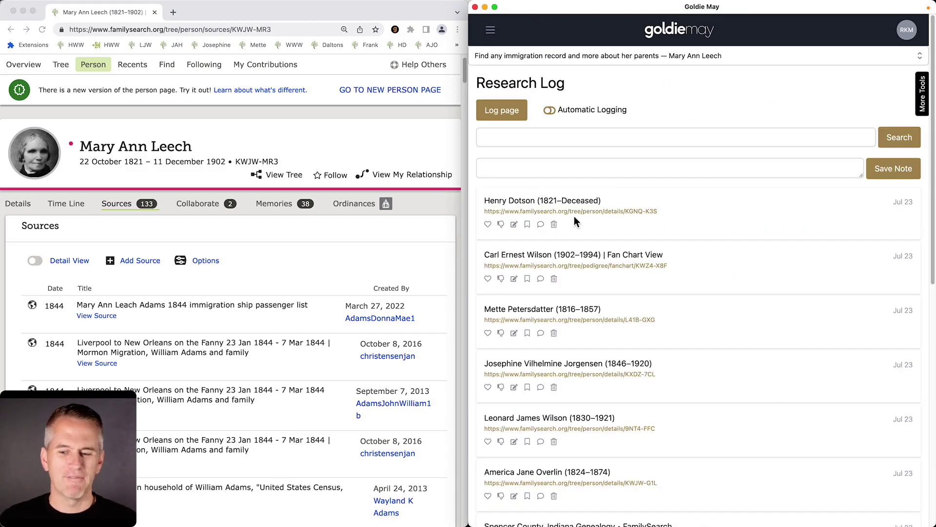
pyautogui.scroll(-10, 574, 219)
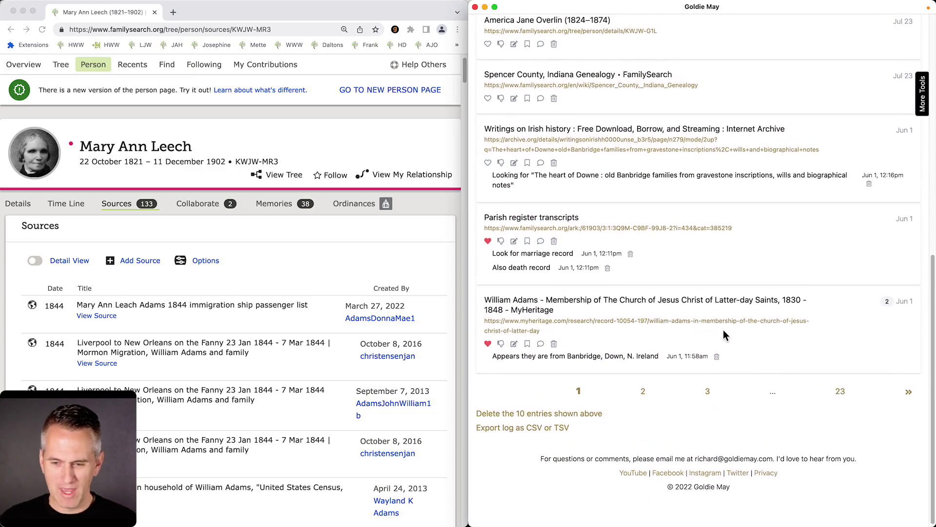
pyautogui.scroll(10, 724, 330)
# Filter the Research Log entries with the search operator is:liked.
pyautogui.click(588, 139)
pyautogui.write('ins')
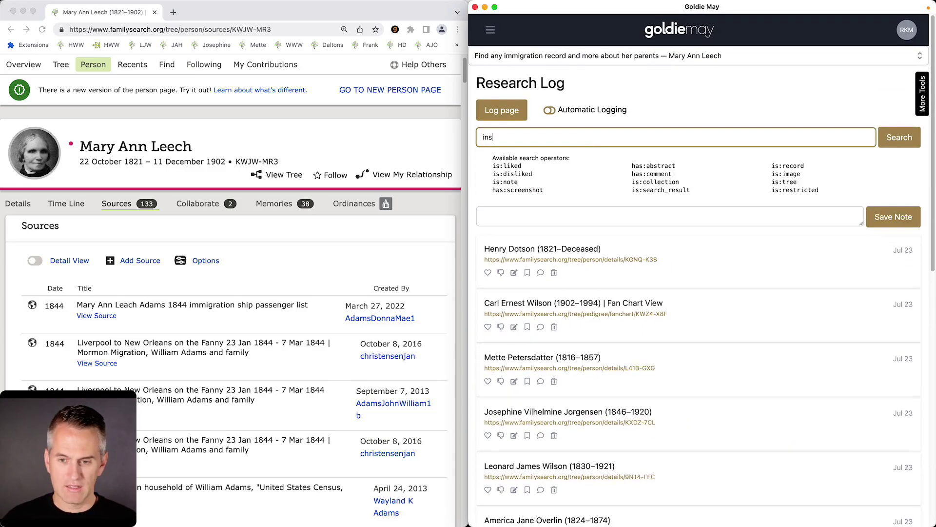
pyautogui.write('liked')
pyautogui.press('Return')
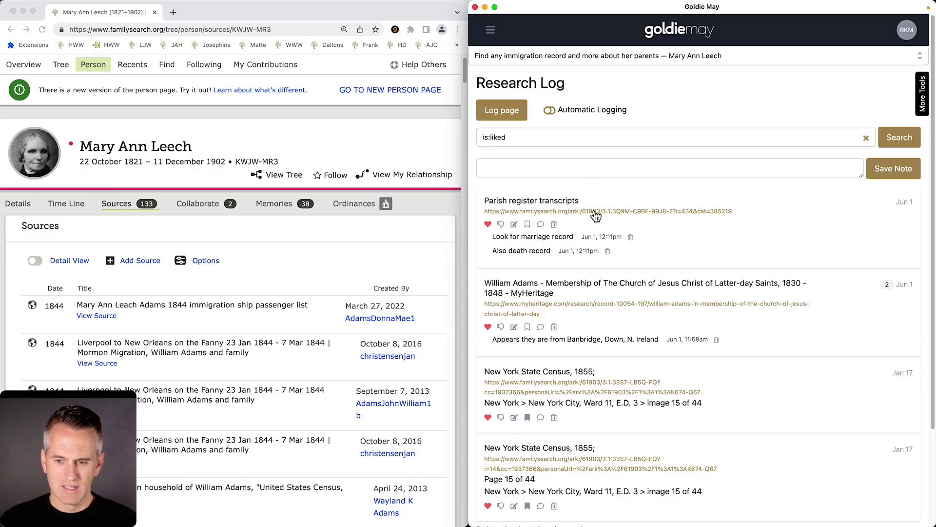
# Open the liked MyHeritage church membership record from the log and search its page for "banbridge".
pyautogui.scroll(-3, 595, 209)
pyautogui.click(552, 183)
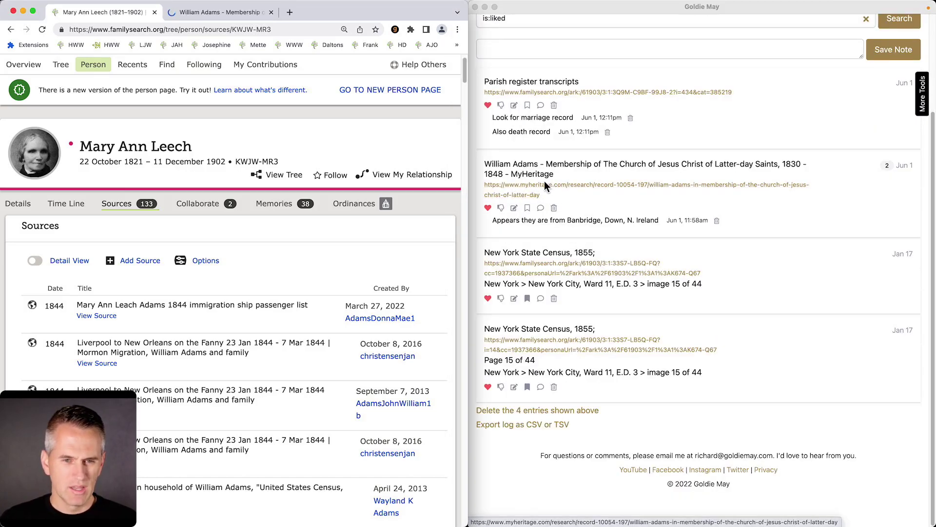
pyautogui.hotkey('ctrl', 'Tab')
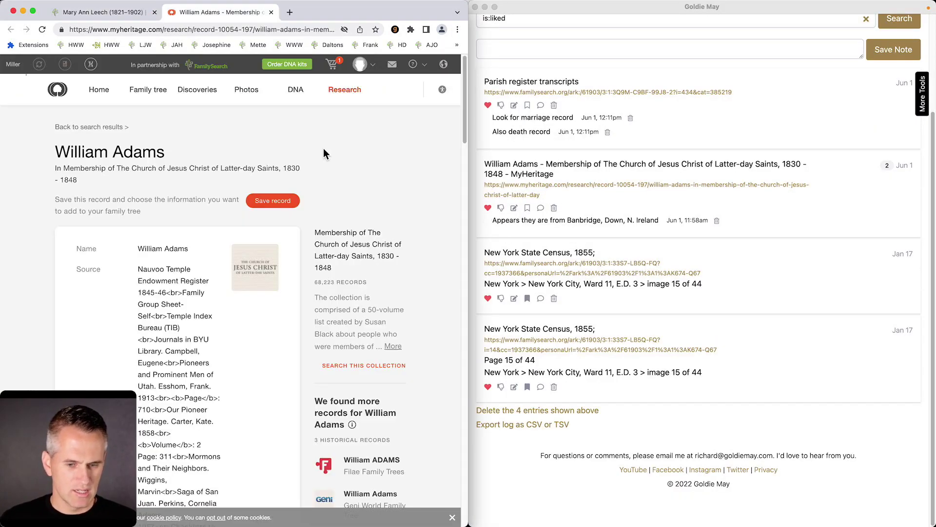
pyautogui.press('super+f')
pyautogui.write('banbridge')
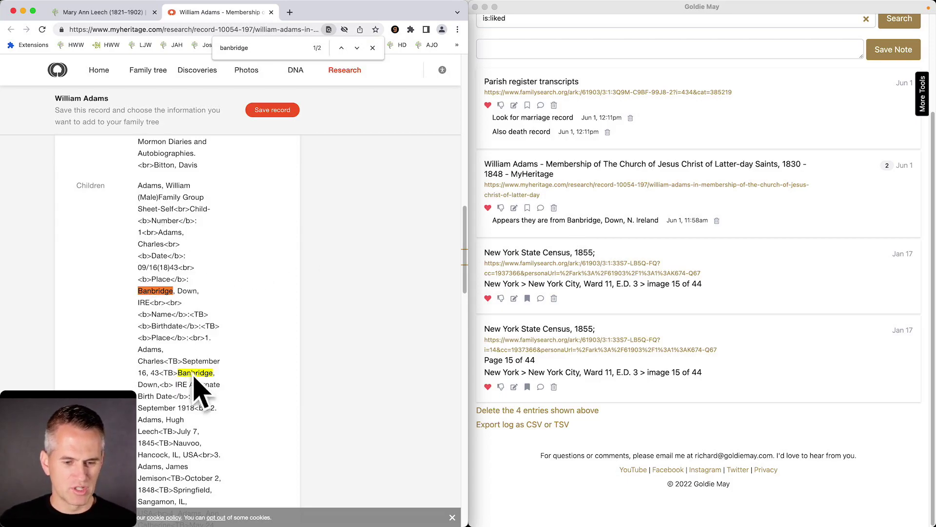
pyautogui.scroll(-3, 214, 357)
# Open the first liked New York State Census, 1855 entry for review, and remove its like in the Research Log.
pyautogui.click(522, 268)
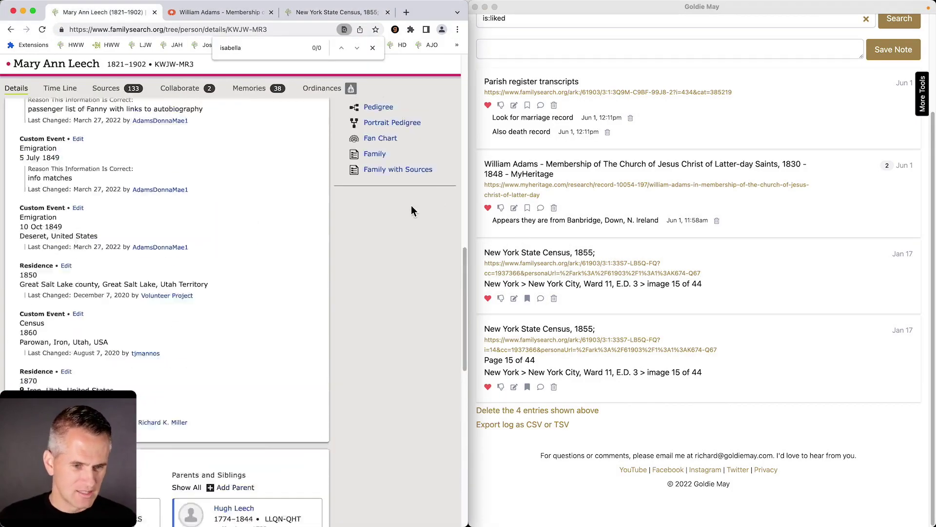
pyautogui.click(480, 357)
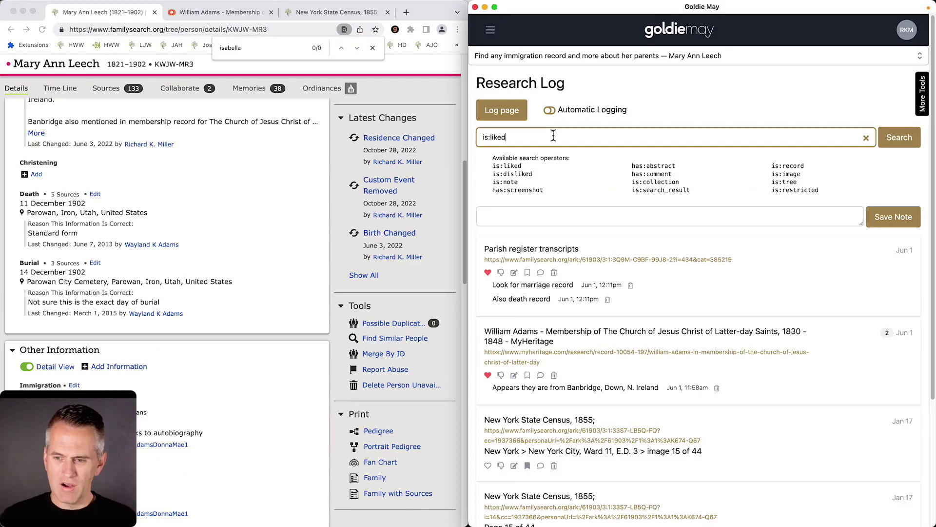
# Filter the Research Log with has:comment, and open the husband's FamilySearch person page in a separate browser tab.
pyautogui.scroll(-4, 510, 338)
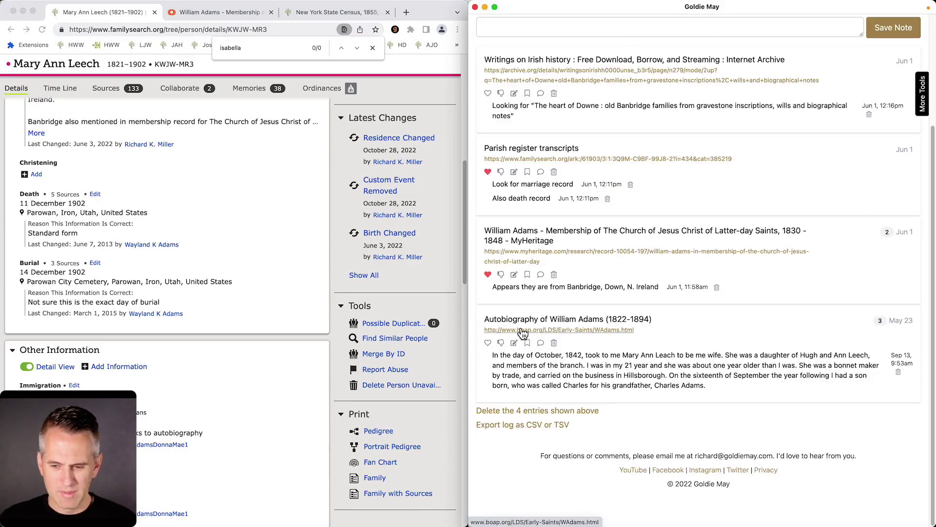
pyautogui.scroll(-15, 344, 314)
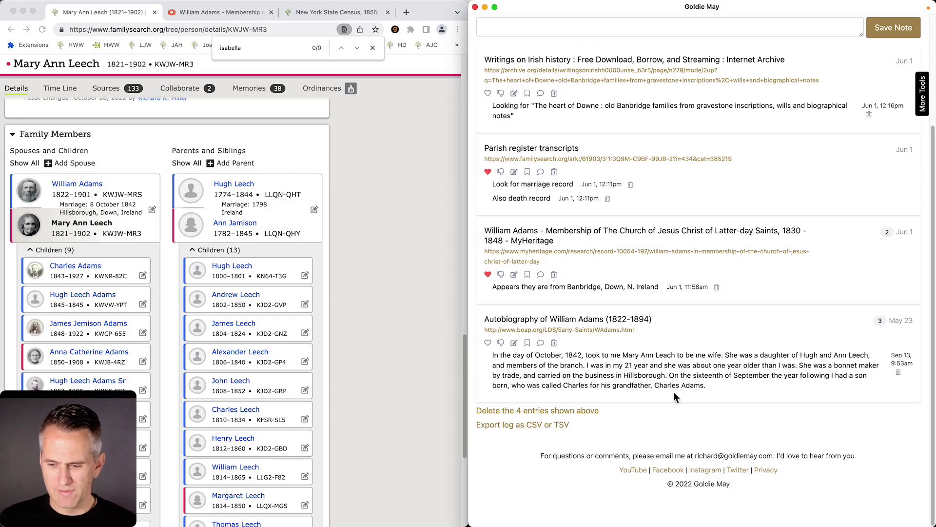
pyautogui.click(94, 181)
pyautogui.keyDown('super'); pyautogui.click(94, 181); pyautogui.keyUp('super')
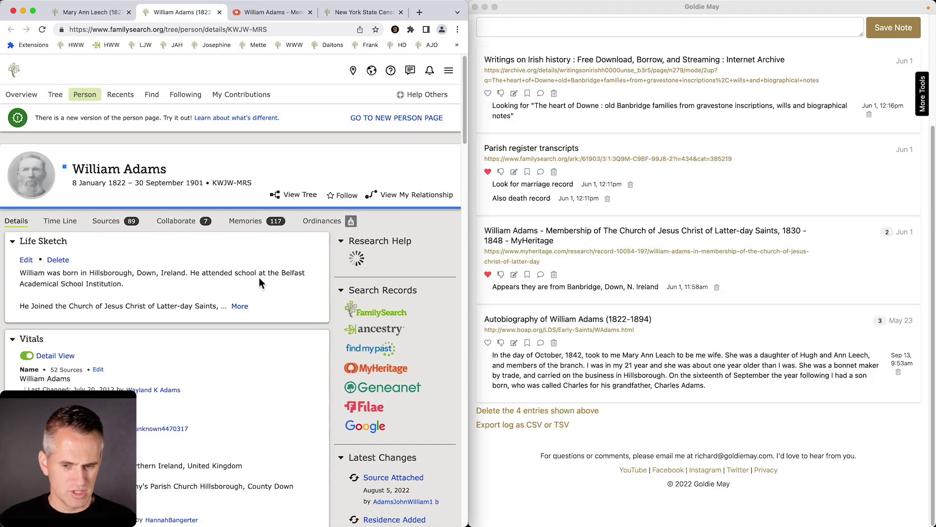
pyautogui.scroll(-15, 259, 277)
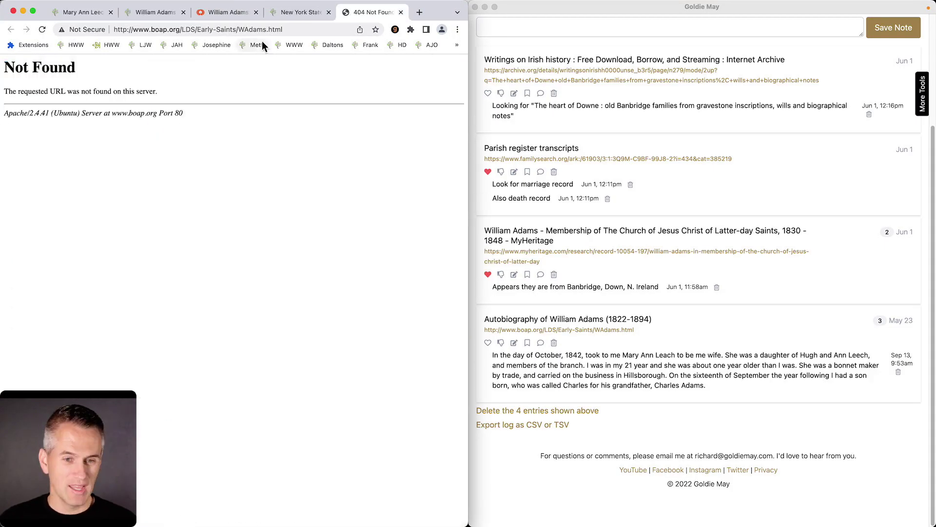
# Look up the log's broken autobiography link in the Wayback Machine at archive.org and open its January 19, 2022 snapshot.
pyautogui.click(299, 28)
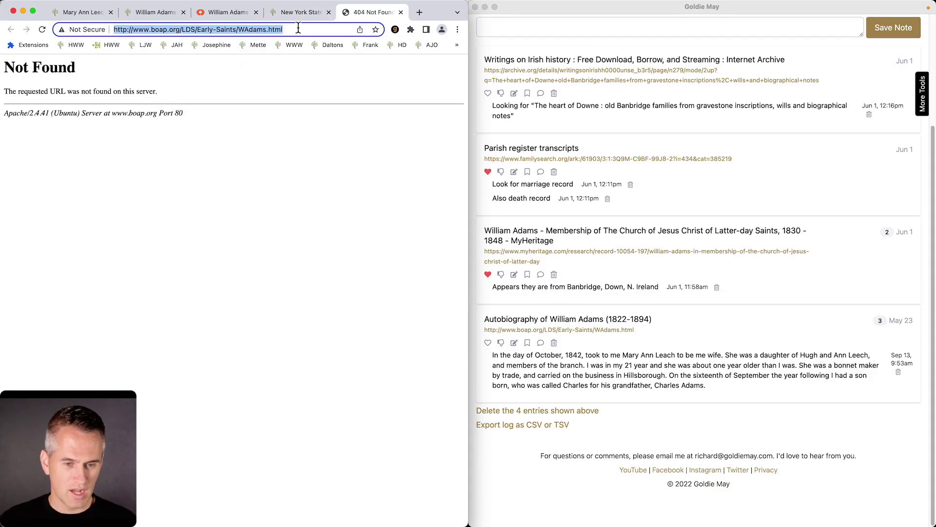
pyautogui.write('archive.org')
pyautogui.press('Return')
pyautogui.click(263, 142)
pyautogui.write('http://www.boap.org/LDS/Early-Saints/WAdams.html')
pyautogui.press('Return')
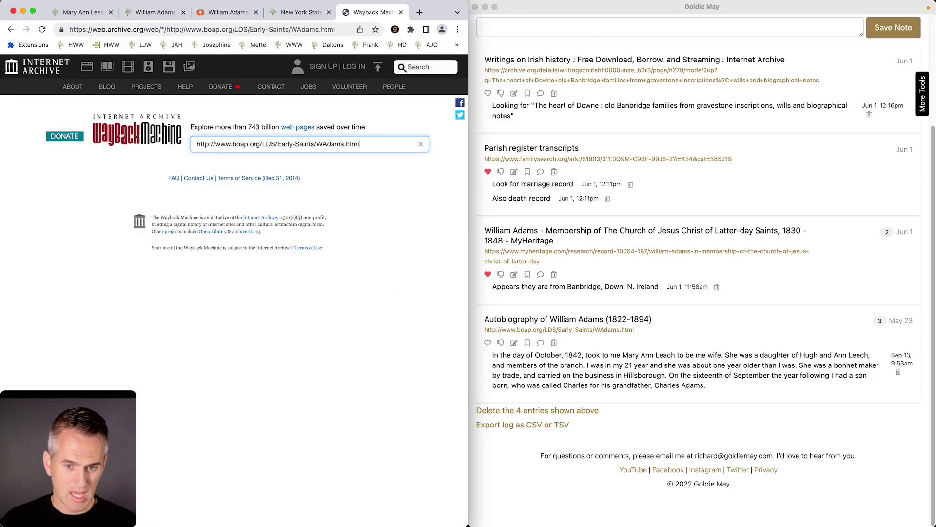
pyautogui.scroll(-2, 112, 321)
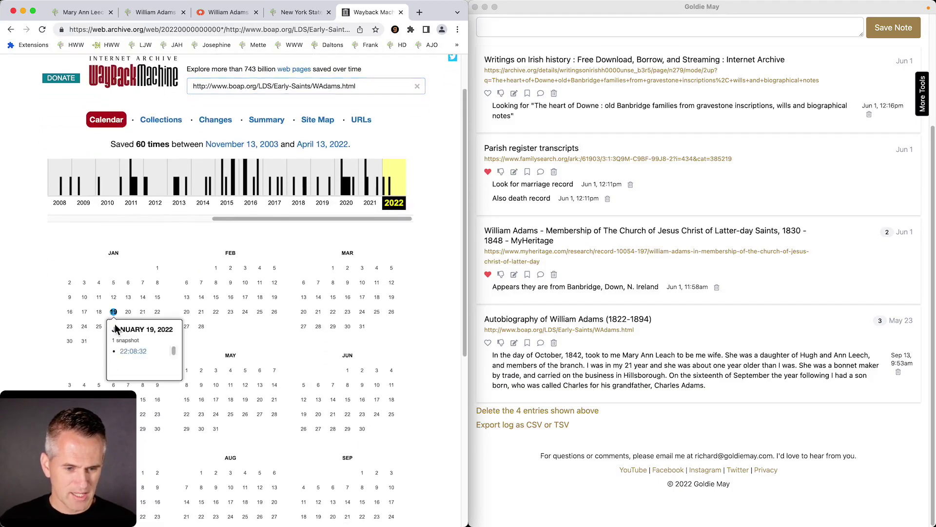
pyautogui.click(133, 352)
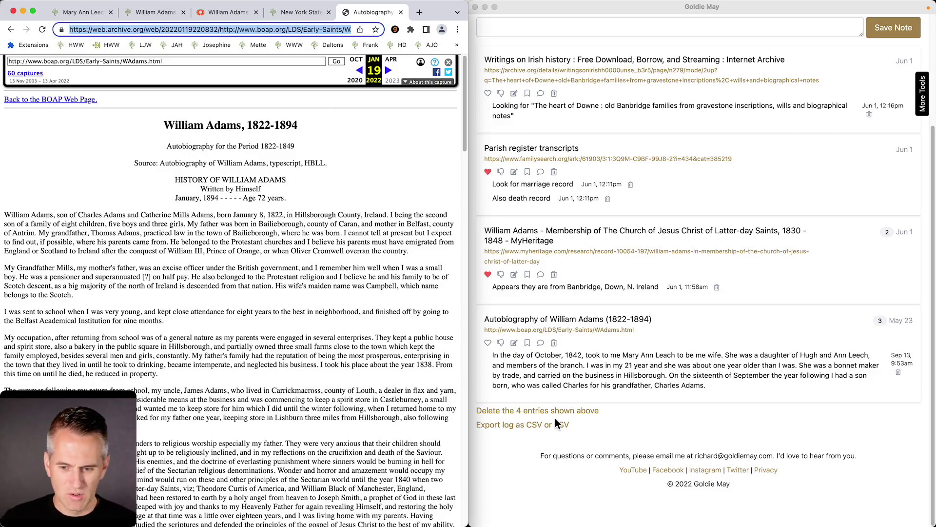
# Add the archived snapshot's URL as a comment on the autobiography entry in the Research Log.
pyautogui.click(599, 377)
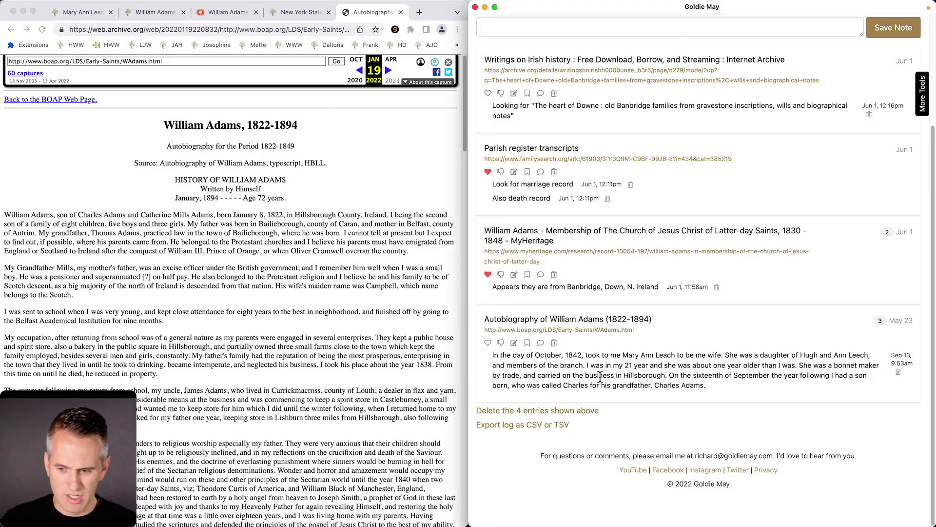
pyautogui.click(540, 344)
pyautogui.press('super+v')
pyautogui.click(505, 447)
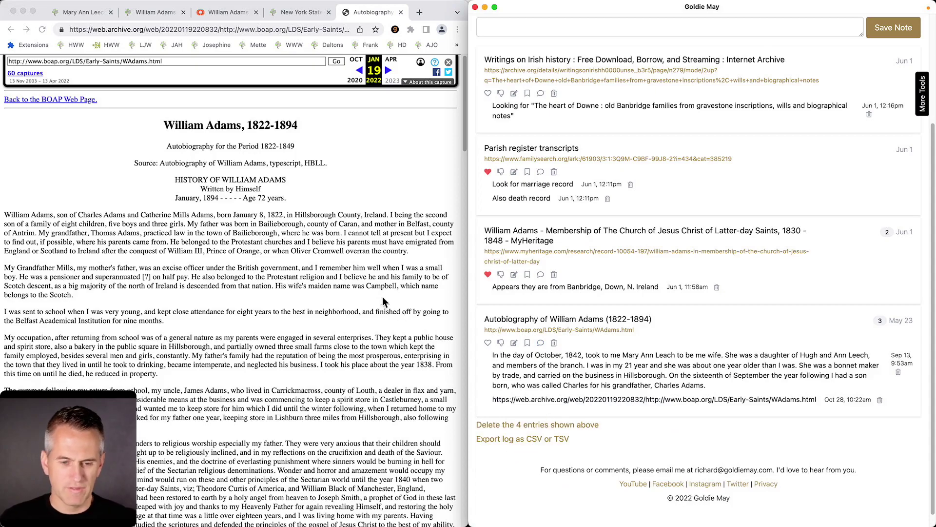
# Comment 'Autobiography "written by himself" Jan 1894 age 72' on the autobiography entry, and copy its key family and emigration passages into the abstract.
pyautogui.scroll(-1, 229, 205)
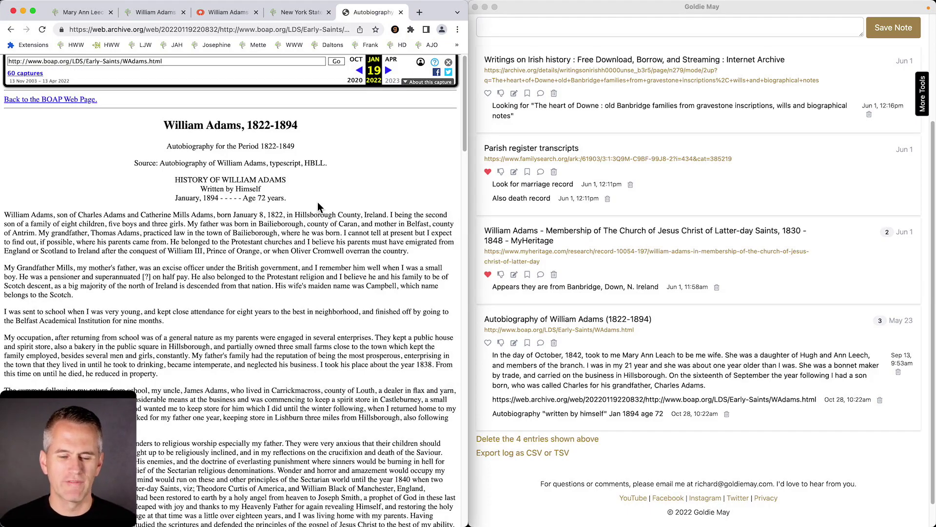
pyautogui.click(540, 342)
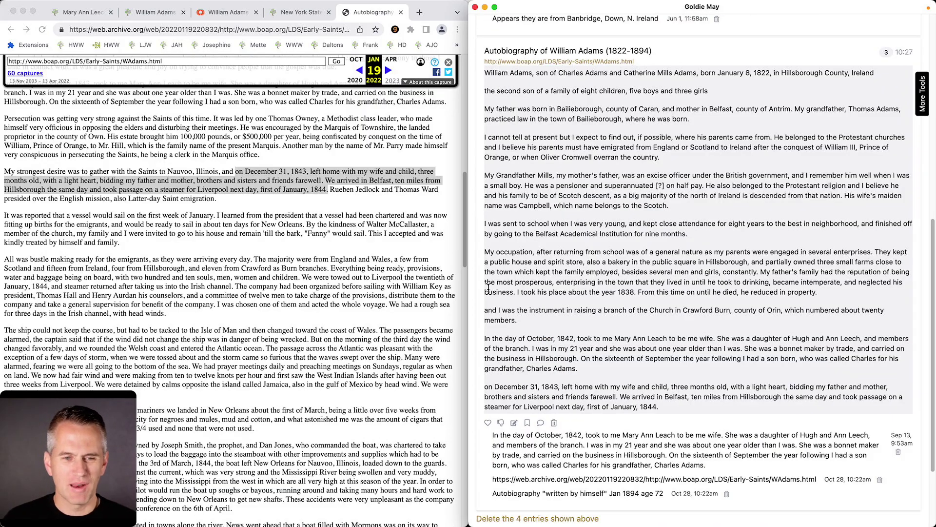
pyautogui.scroll(15, 371, 210)
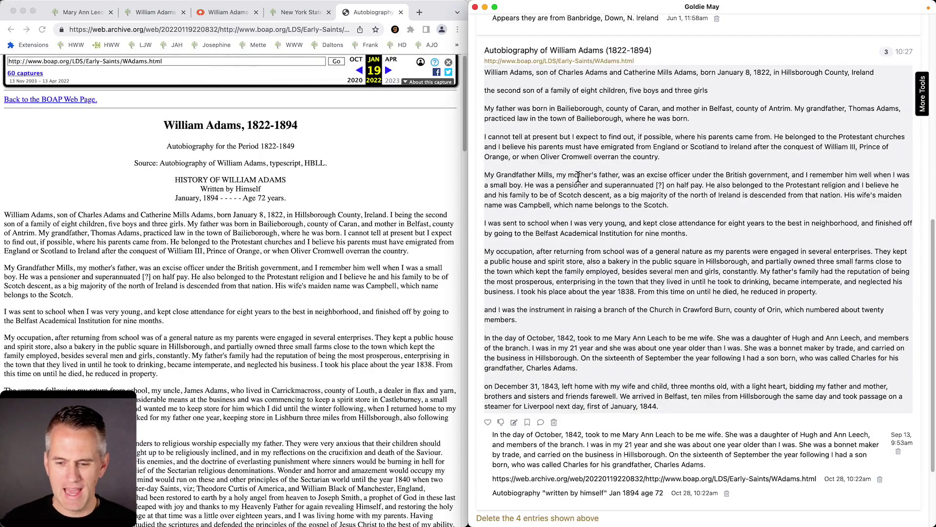
# Open Google Maps in a separate tab and plot directions from Bailieborough, County Cavan through Royal Hillsborough to Belfast.
pyautogui.click(389, 139)
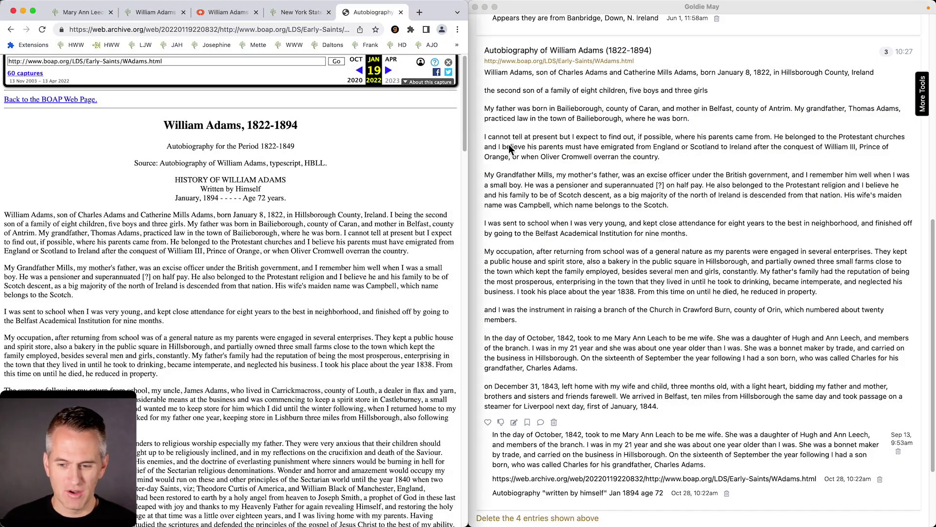
pyautogui.scroll(2, 508, 144)
pyautogui.press('super+t')
pyautogui.write('maps')
pyautogui.press('Return')
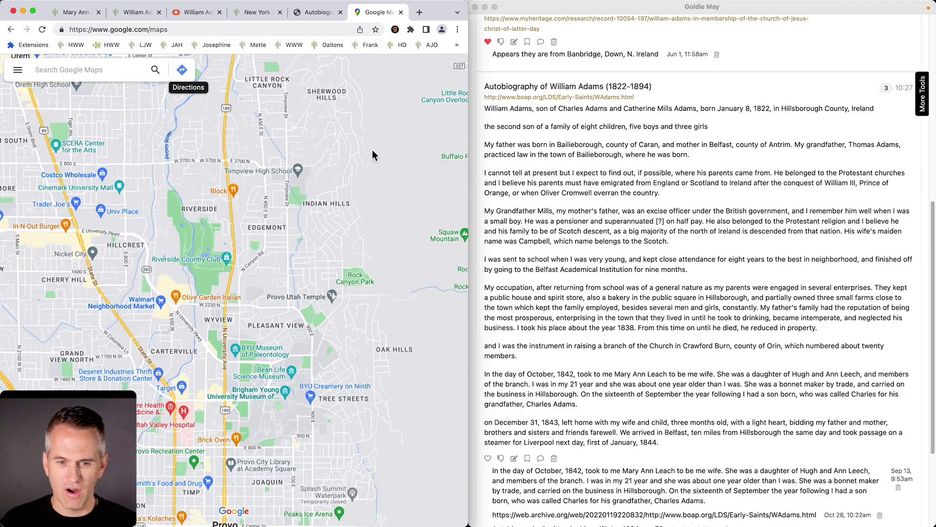
pyautogui.click(178, 69)
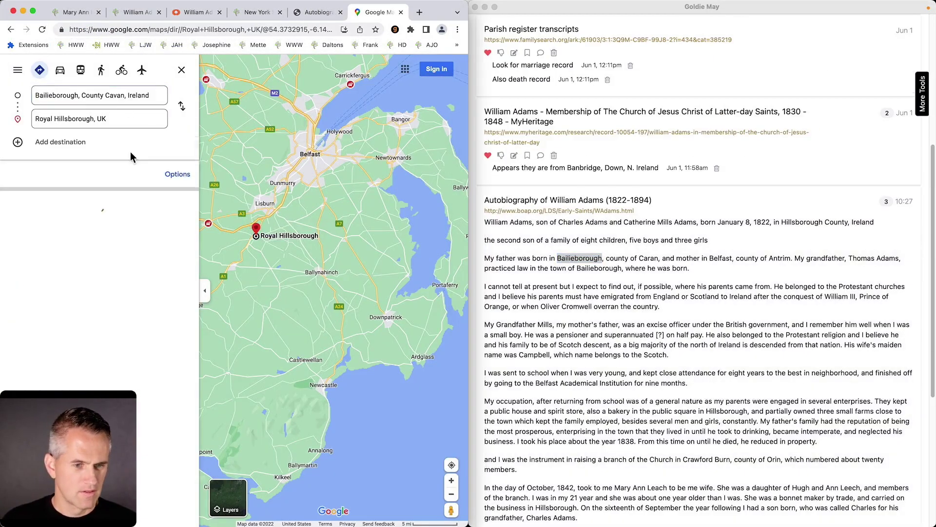
pyautogui.click(60, 142)
pyautogui.write('Belfast')
pyautogui.press('Return')
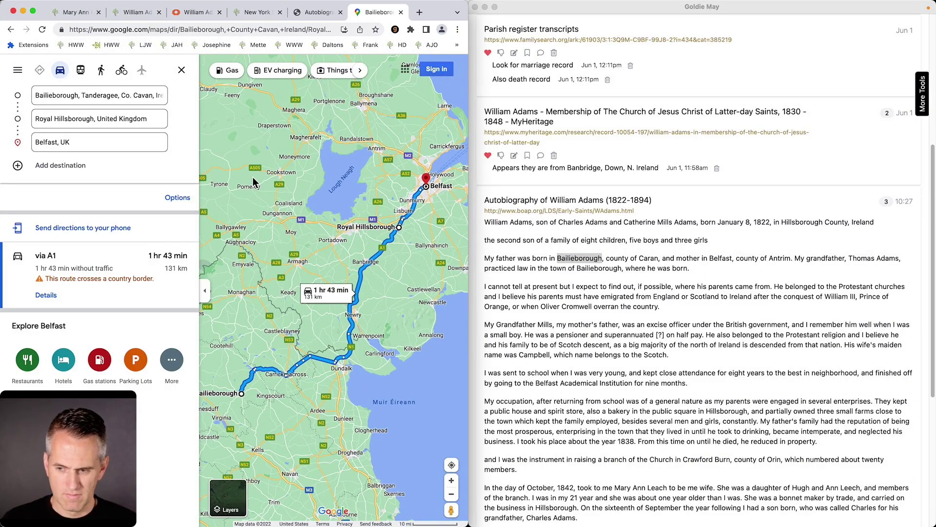
# Try to add Crawford Burn, and a county spelled Orrin, as a further destination on the route.
pyautogui.scroll(-5, 510, 326)
pyautogui.click(60, 165)
pyautogui.write('crawford burn')
pyautogui.press('Return')
pyautogui.click(78, 165)
pyautogui.write('Orrin coun')
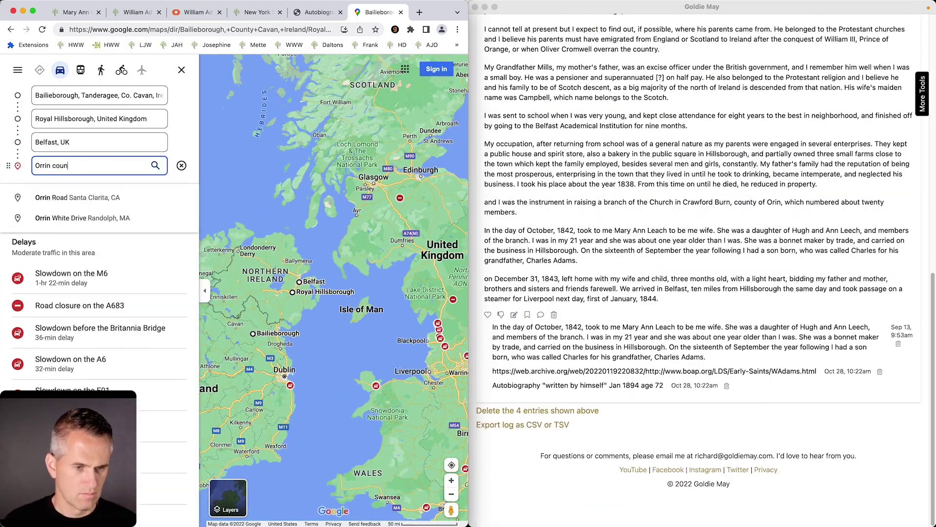
# Return to the ancestor's FamilySearch page, open the Subway Map in Goldie May and add her father to it.
pyautogui.rightClick(75, 16)
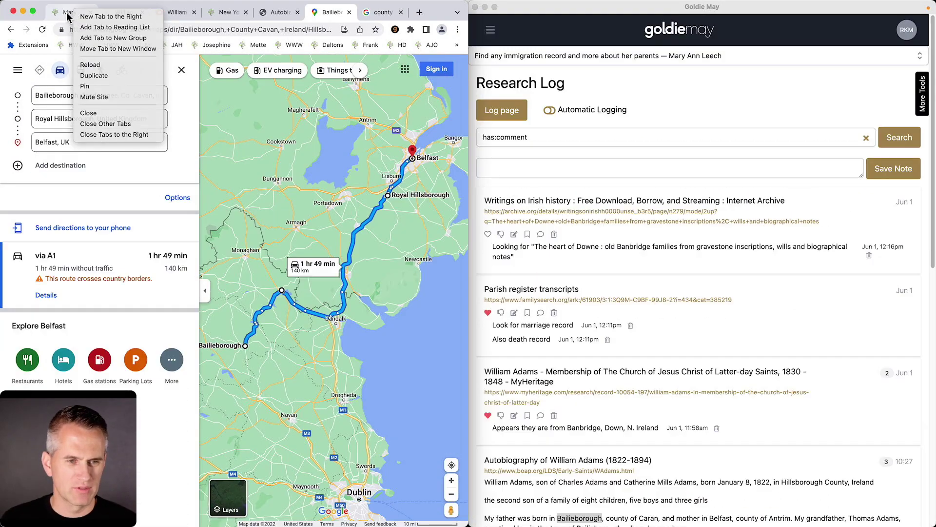
pyautogui.click(67, 16)
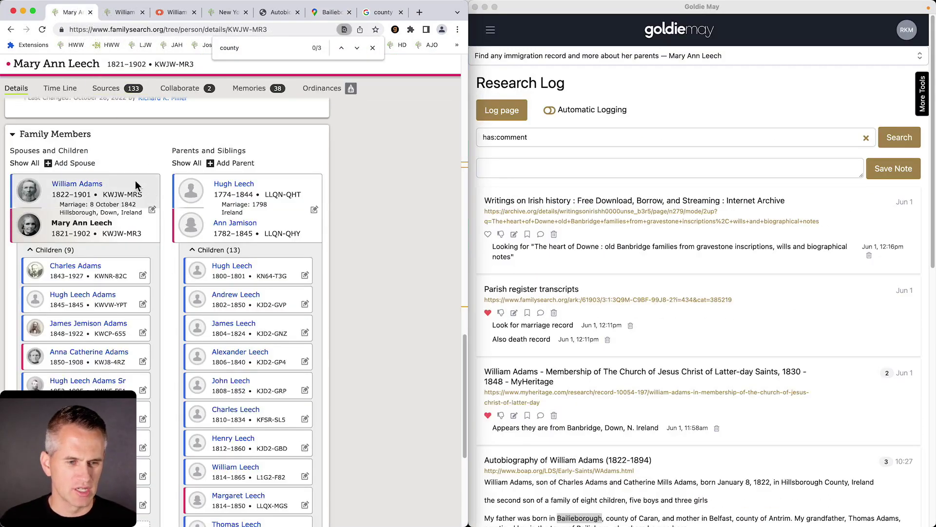
pyautogui.scroll(3, 105, 166)
pyautogui.click(490, 30)
pyautogui.click(495, 200)
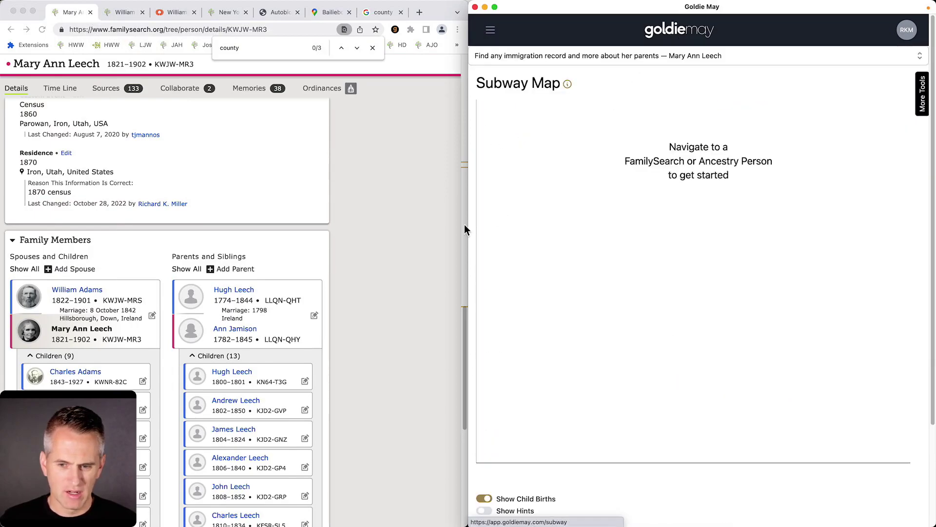
pyautogui.click(706, 498)
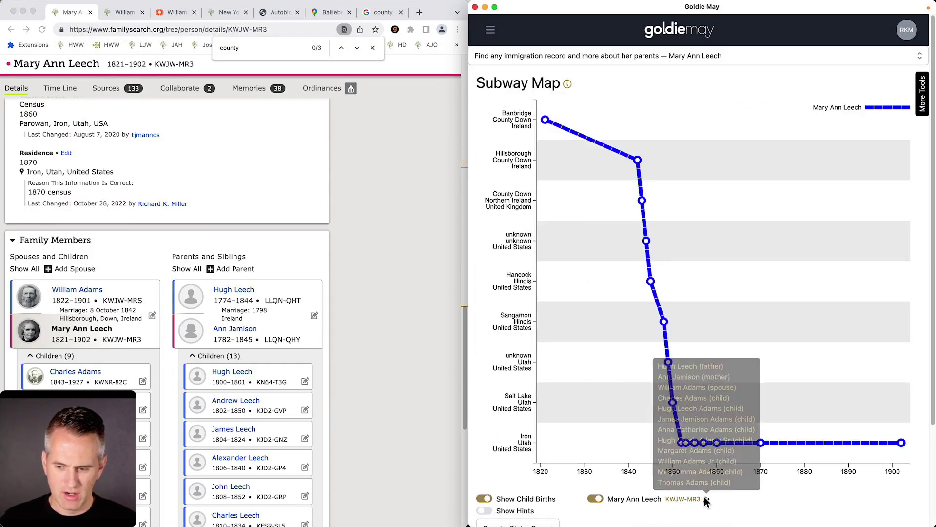
pyautogui.click(705, 373)
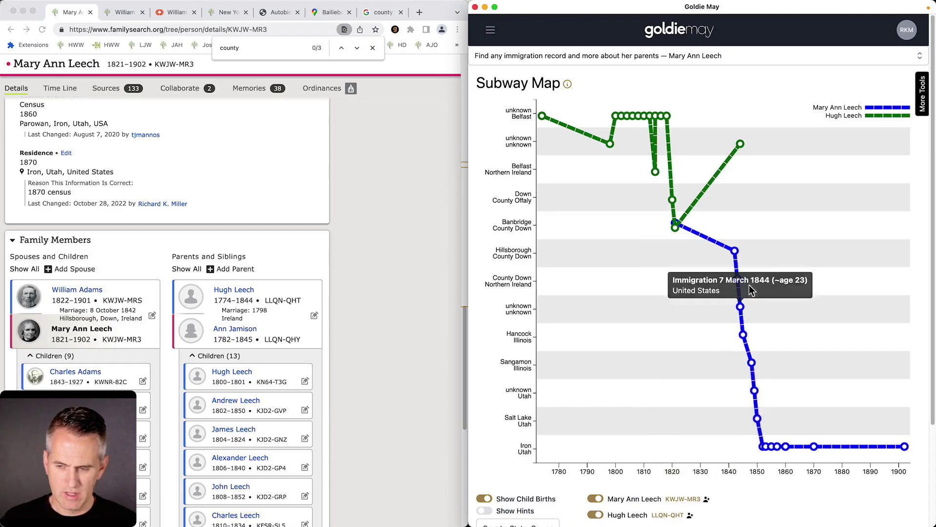
# Set the Subway Map's place detail to State, Country and map its places in Google Maps.
pyautogui.scroll(-1, 517, 507)
pyautogui.click(517, 517)
pyautogui.click(507, 487)
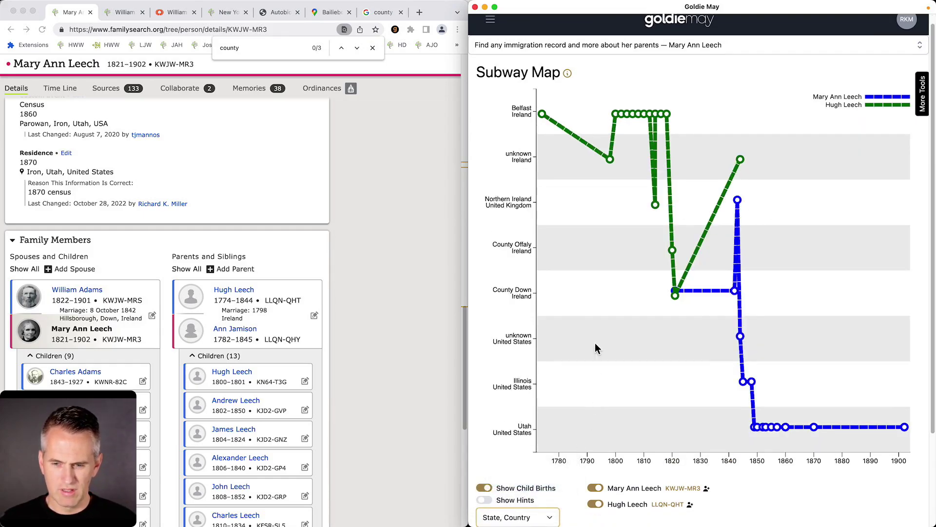
pyautogui.scroll(-5, 507, 510)
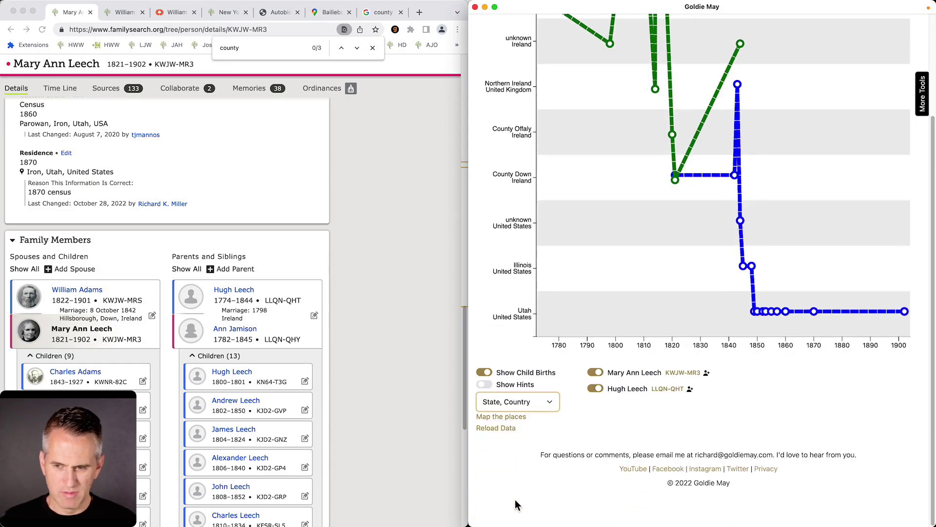
pyautogui.click(499, 418)
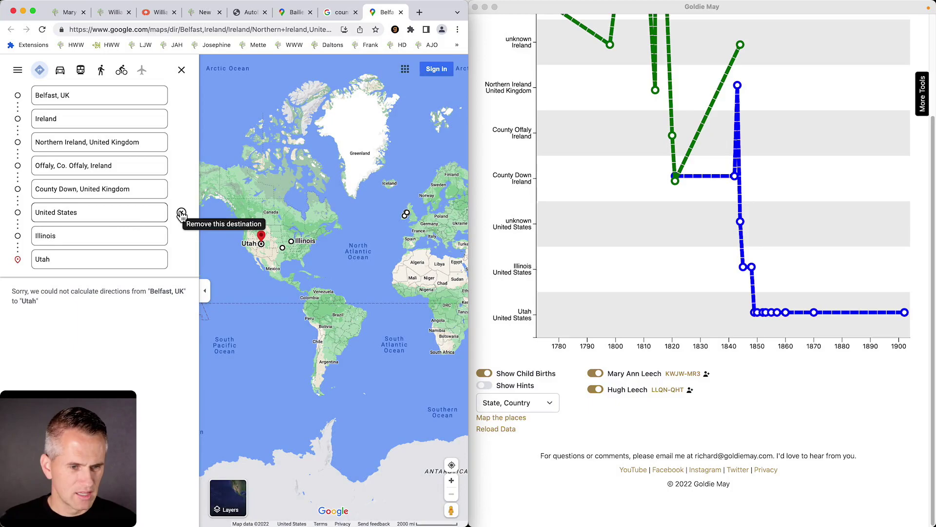
# Remove the United States, Illinois, Utah and Ireland stops from the mapped route.
pyautogui.click(182, 212)
pyautogui.click(181, 214)
pyautogui.click(181, 213)
pyautogui.click(182, 118)
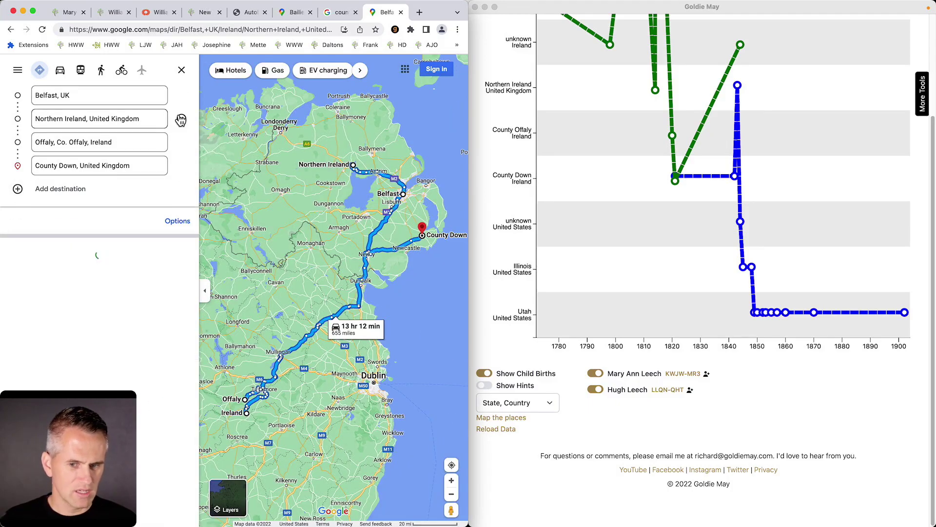
# Examine the father's birth, marriage and children's birth events and places on the Subway Map.
pyautogui.click(547, 224)
pyautogui.scroll(3, 548, 224)
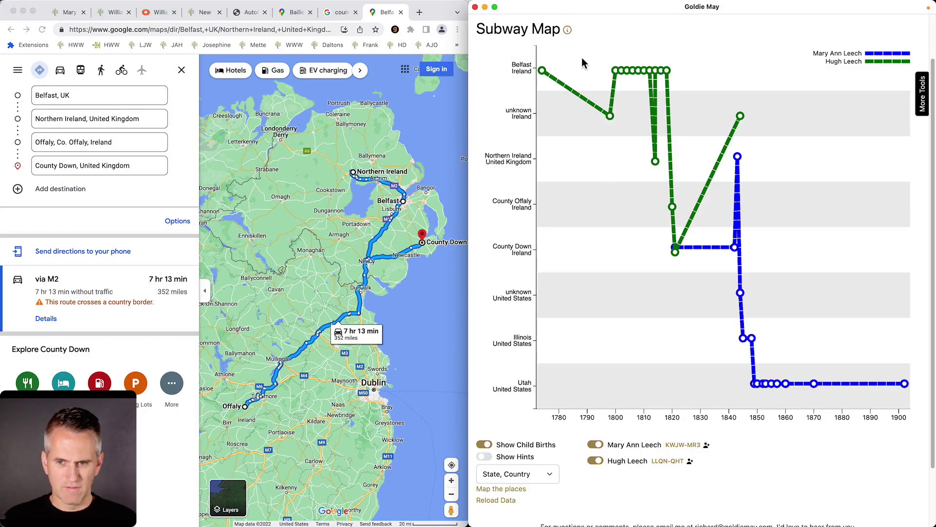
pyautogui.moveTo(543, 71)
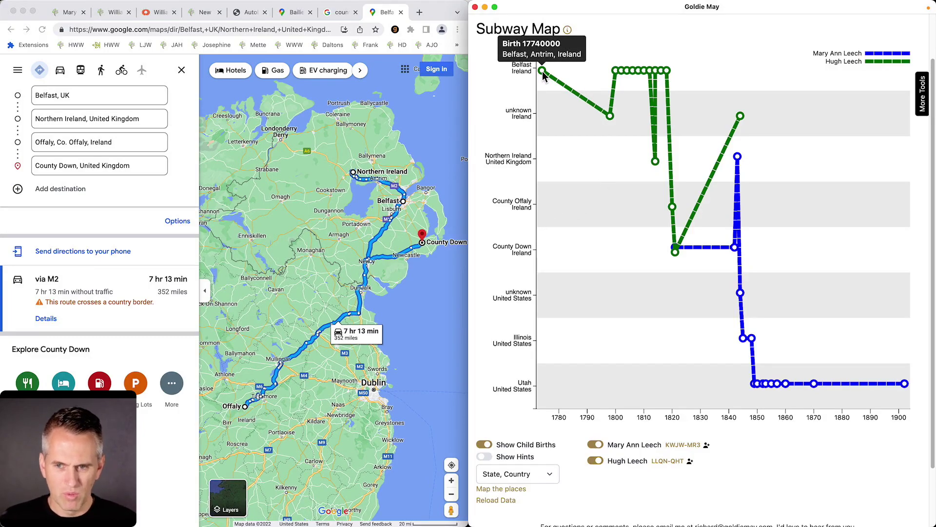
pyautogui.moveTo(610, 116)
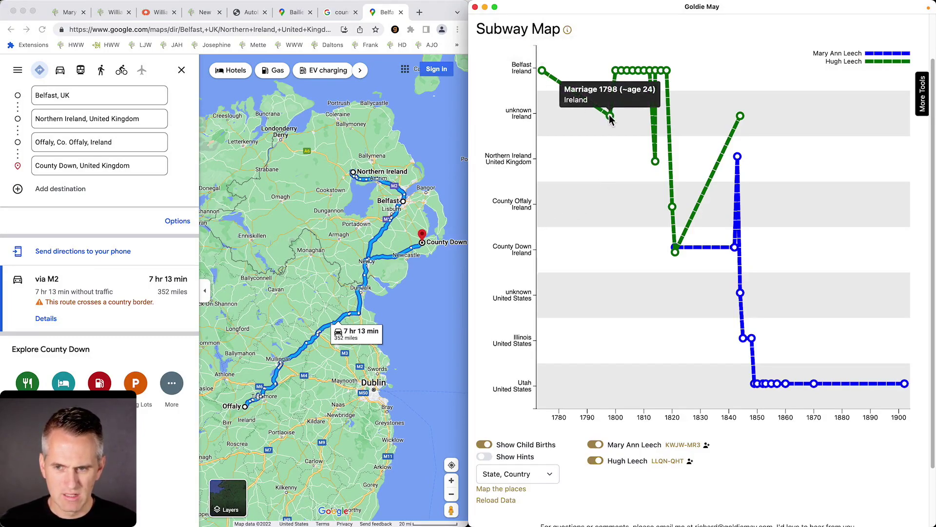
pyautogui.moveTo(628, 71)
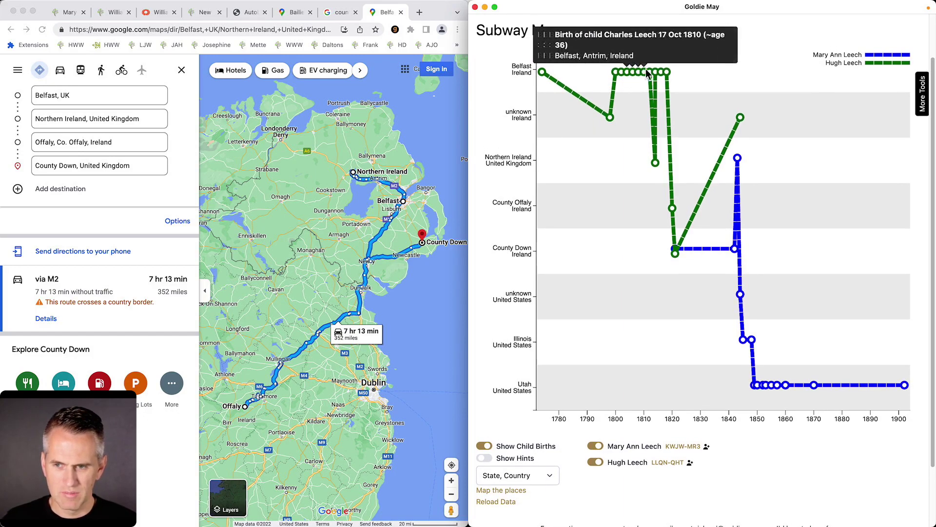
pyautogui.moveTo(656, 166)
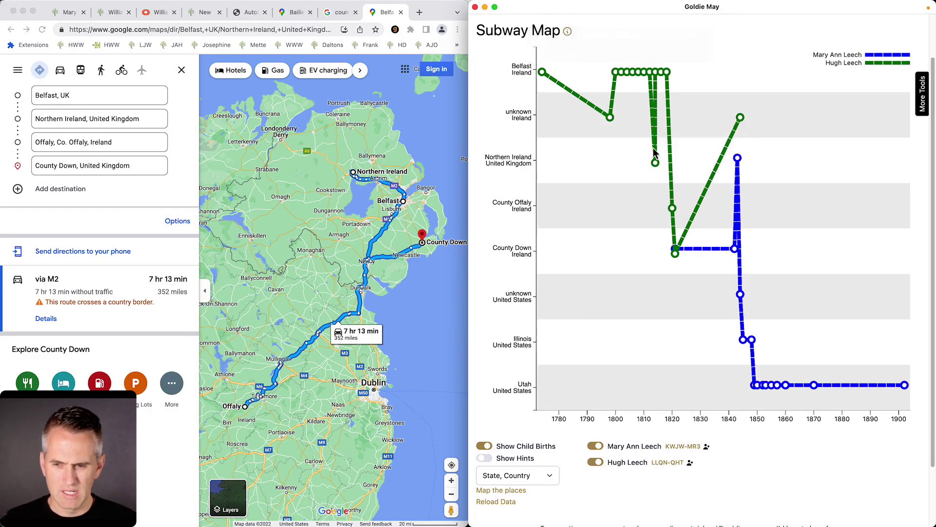
# Open Wikipedia's Belfast article in a separate tab and search the page for "county".
pyautogui.click(432, 12)
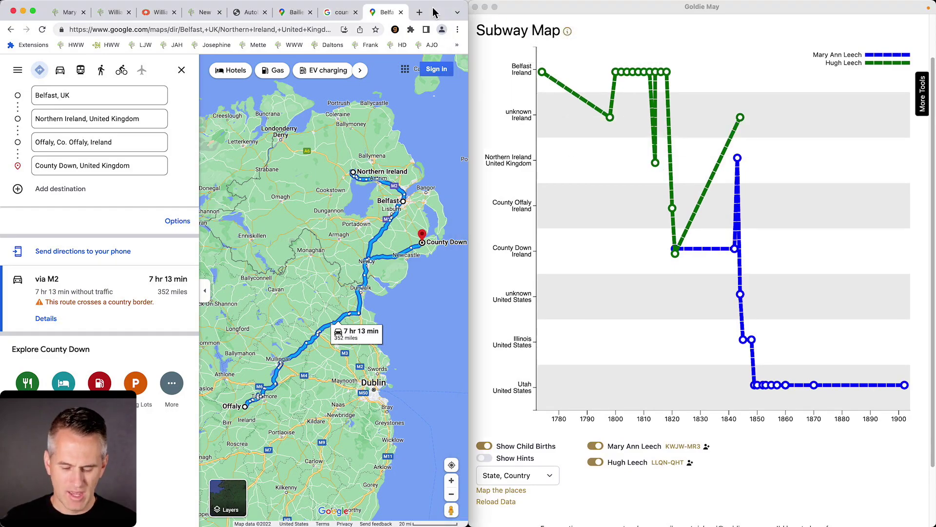
pyautogui.press('super+t')
pyautogui.write('wikipedia.org/wiki/Belfast')
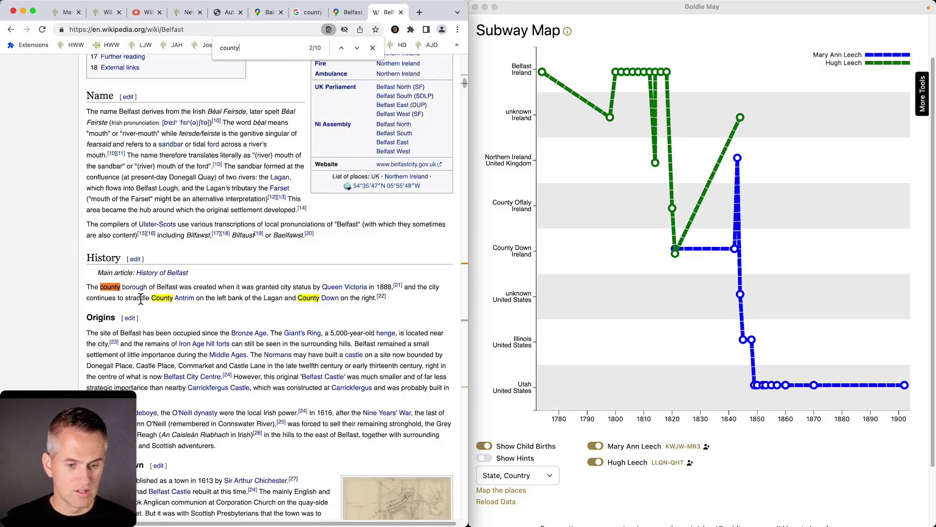
pyautogui.moveTo(165, 302)
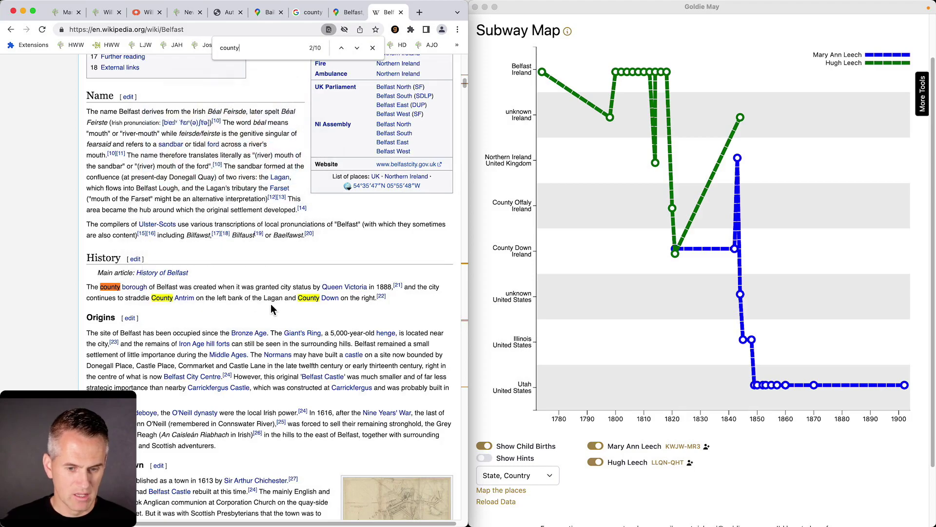
# Set the Subway Map's place detail to County, State, Country and inspect the places recorded for the father's children's births.
pyautogui.scroll(10, 405, 249)
pyautogui.click(655, 163)
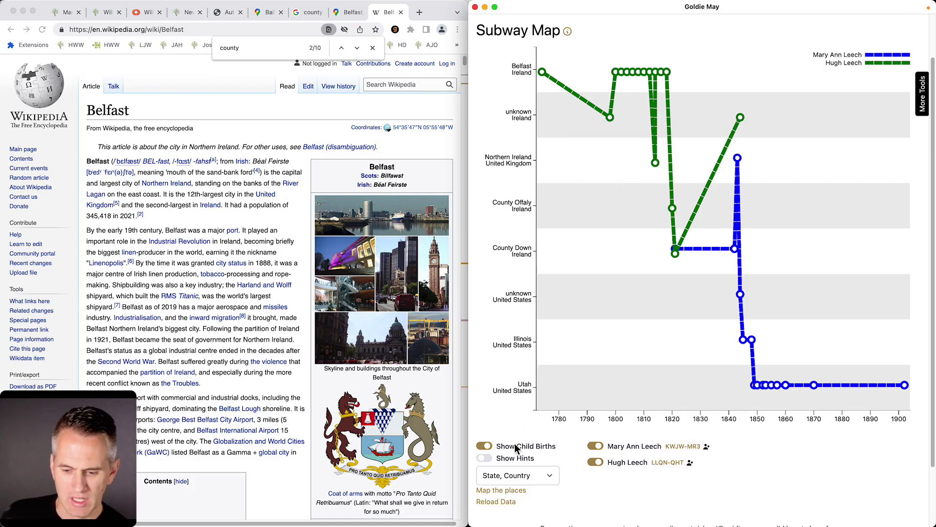
pyautogui.click(505, 476)
pyautogui.click(520, 464)
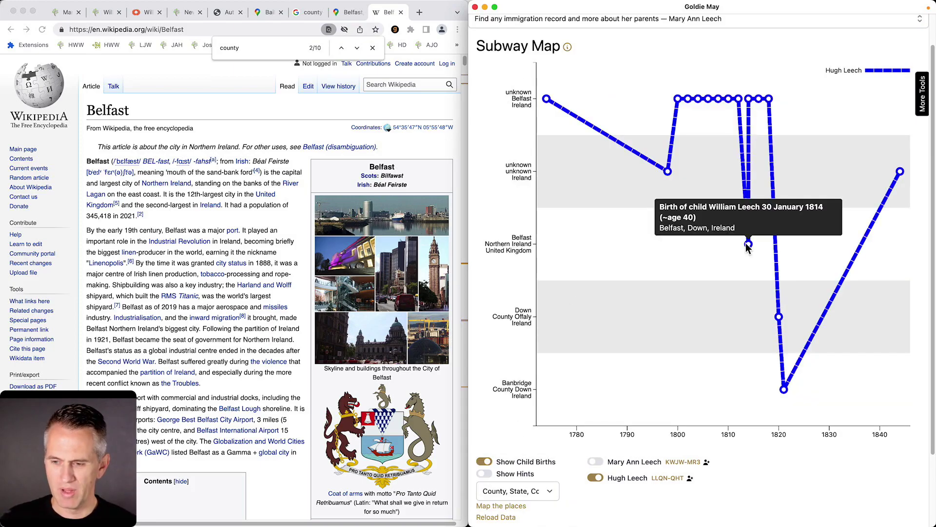
pyautogui.moveTo(707, 105)
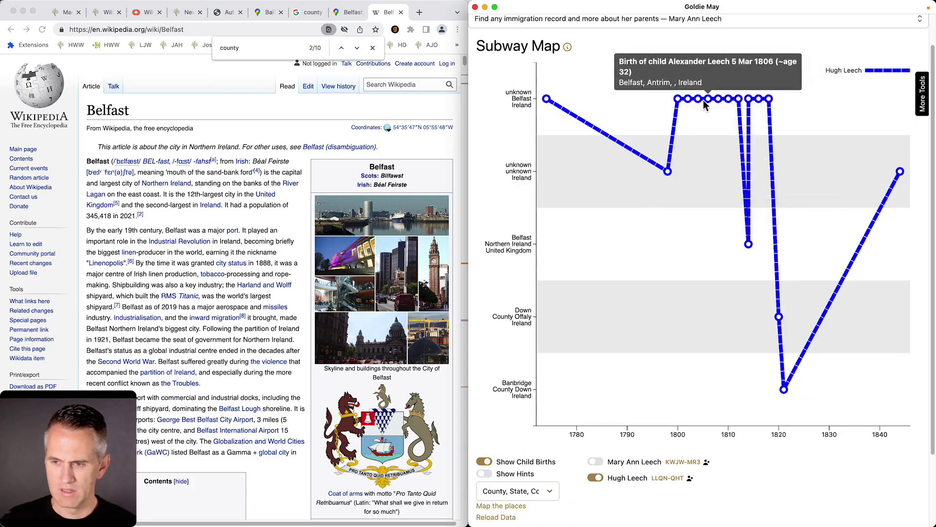
pyautogui.moveTo(779, 318)
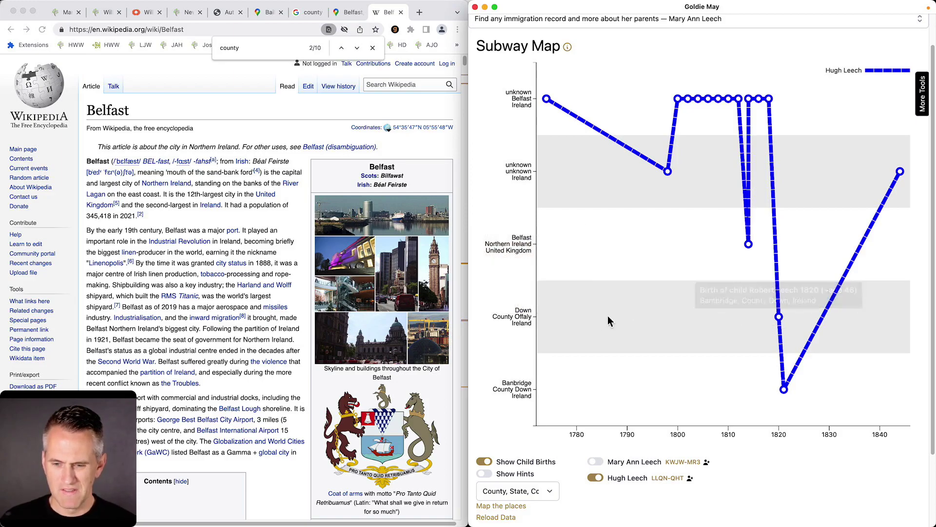
pyautogui.moveTo(523, 323)
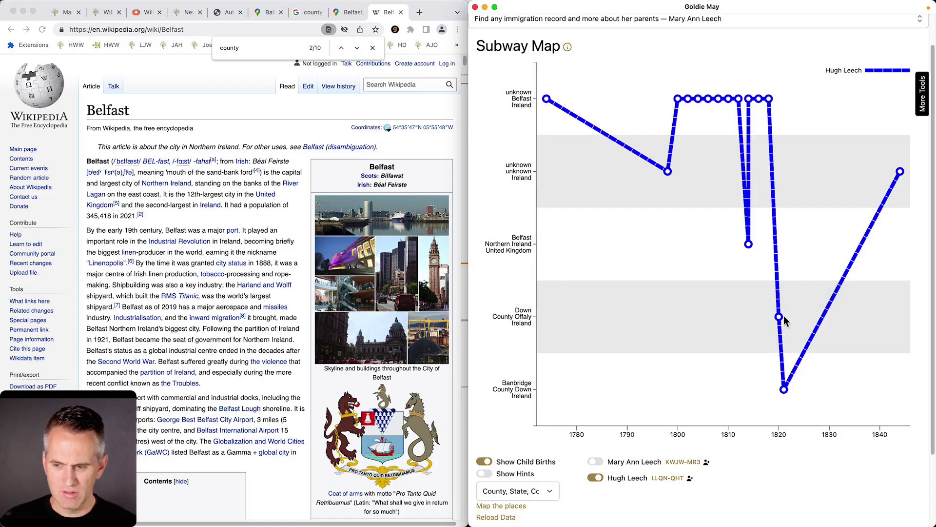
# Open the father's FamilySearch page, go to the page of his child born in 1820 and review the birth details.
pyautogui.click(660, 478)
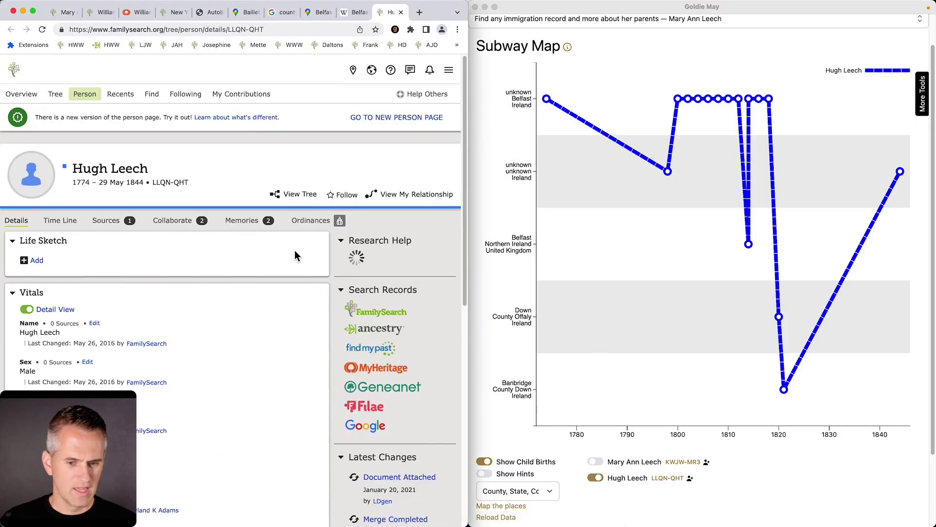
pyautogui.scroll(-15, 294, 251)
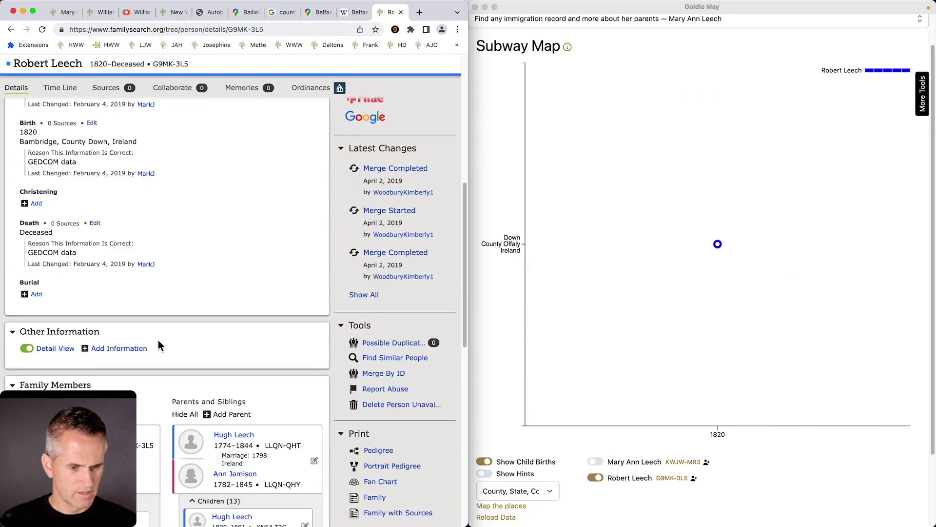
pyautogui.scroll(-4, 157, 341)
pyautogui.scroll(8, 88, 273)
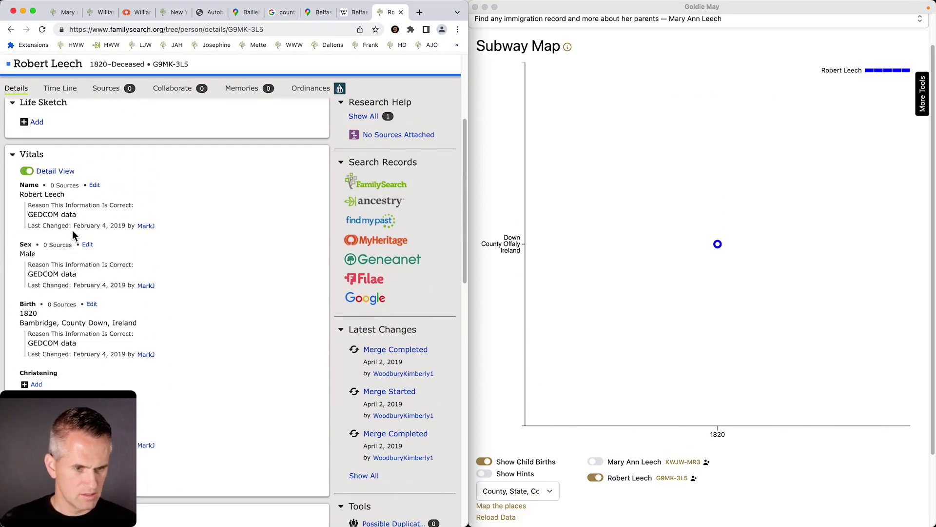
# Open the 1820 birth entry for editing on the child's FamilySearch page.
pyautogui.click(92, 321)
pyautogui.click(214, 312)
pyautogui.click(163, 312)
pyautogui.click(163, 309)
pyautogui.click(161, 336)
# Look up "banbridge, county down" on Google in a separate tab to check the place's spelling, and close the results.
pyautogui.click(354, 12)
pyautogui.press('super+f')
pyautogui.write('ban')
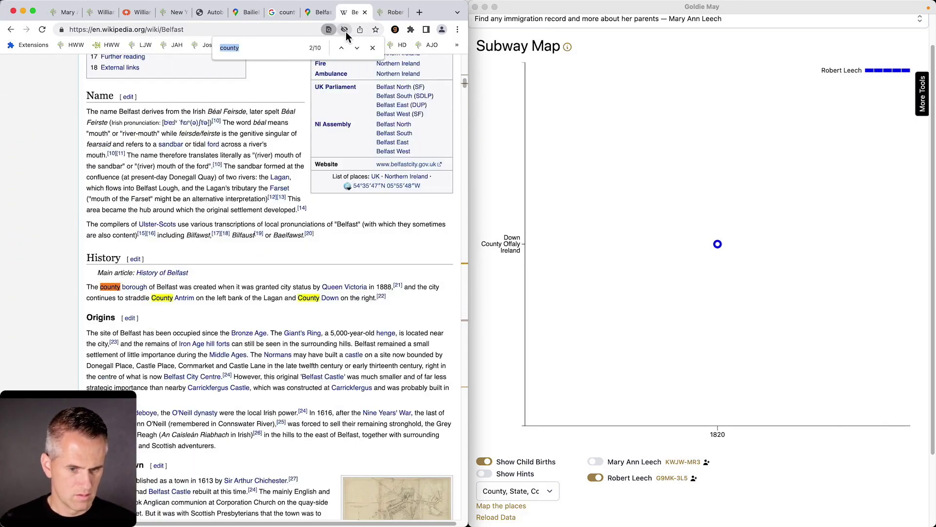
pyautogui.press('super+t')
pyautogui.write('banbridge, county down')
pyautogui.press('Return')
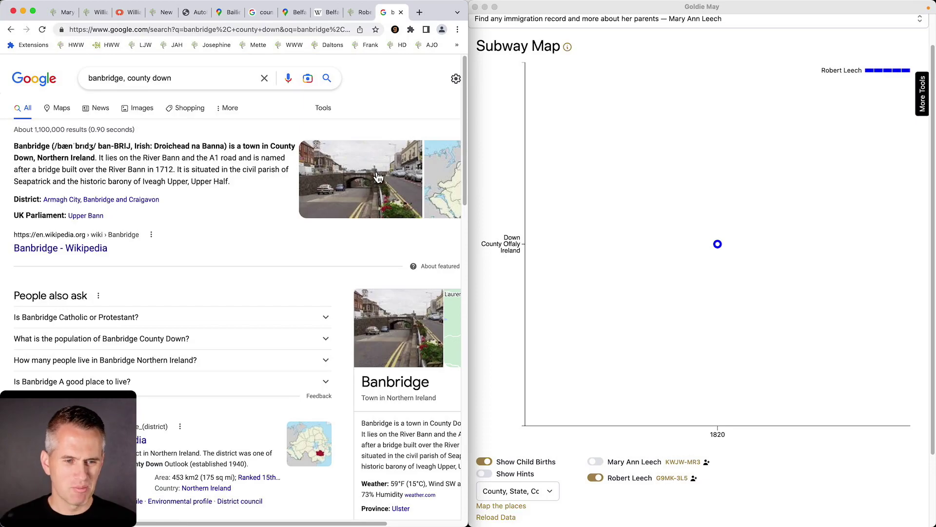
pyautogui.press('super+w')
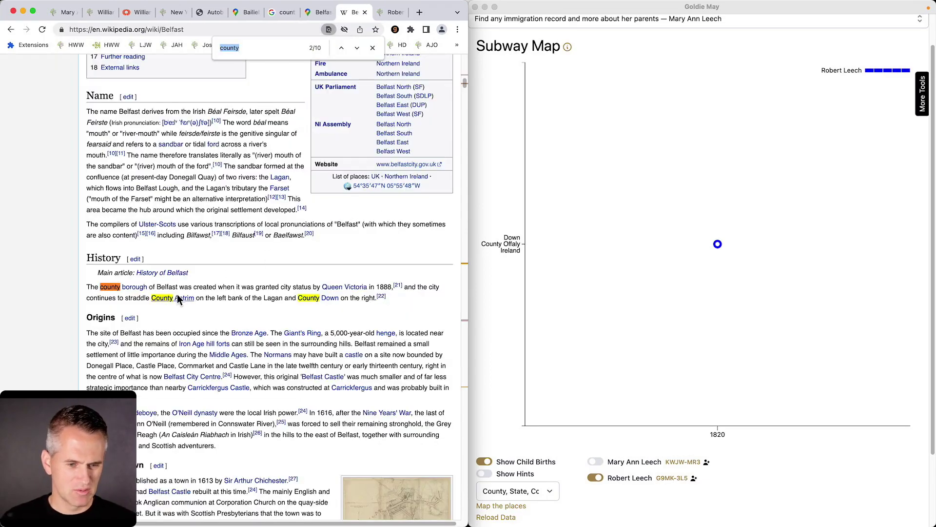
# Close the Belfast article, correct the child's birthplace to the standardized Banbridge, County Down, Ireland, and save without changing the reason.
pyautogui.press('super+w')
pyautogui.moveTo(58, 272); pyautogui.dragTo(63, 269)
pyautogui.write('n')
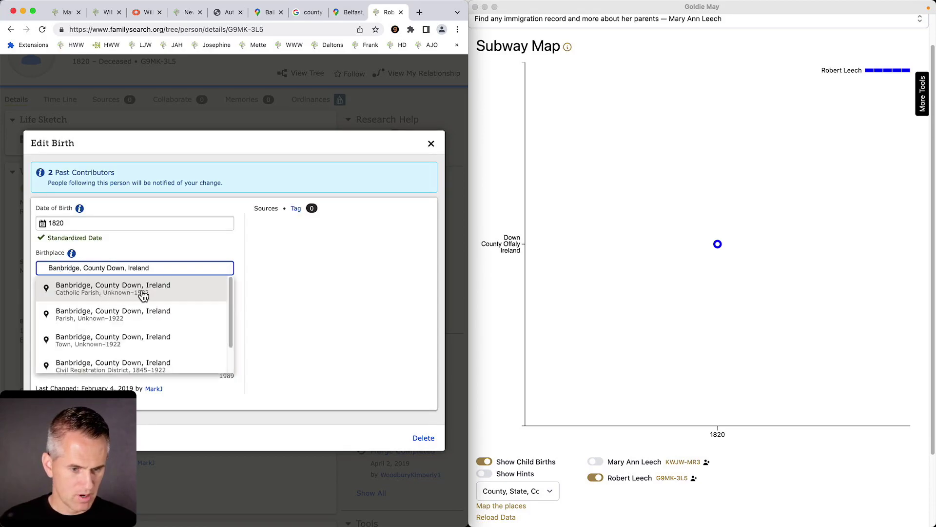
pyautogui.click(119, 314)
pyautogui.press('Return')
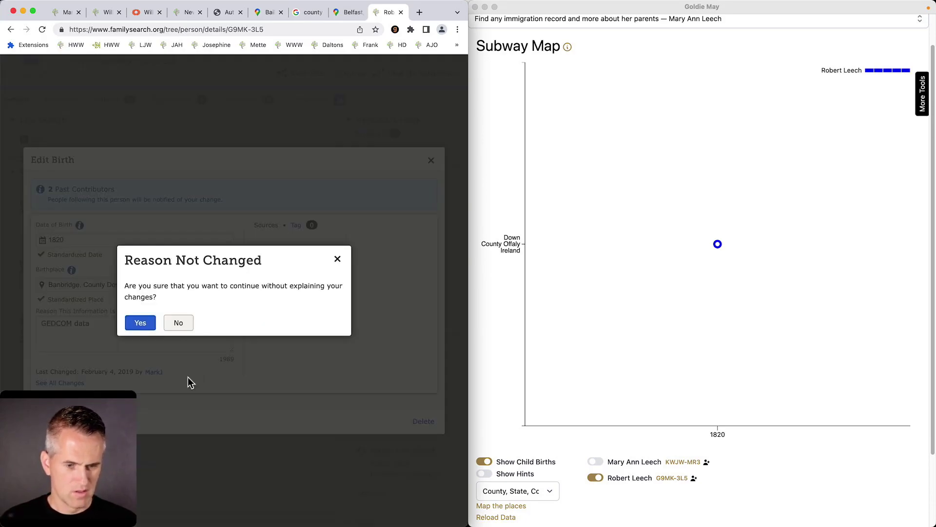
pyautogui.click(140, 322)
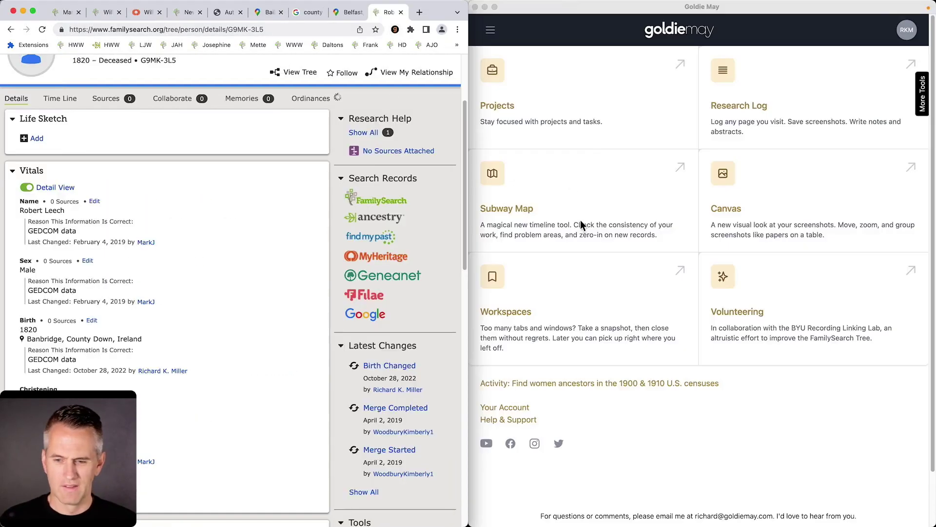
# Reopen the Subway Map for the ancestor alone, add her father's line and set the place detail to State, Country.
pyautogui.click(580, 221)
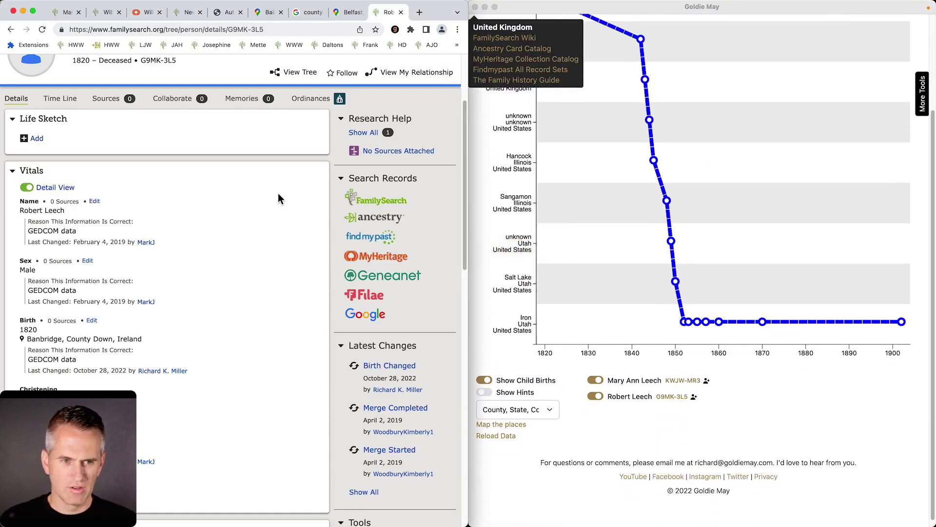
pyautogui.press('super+1')
pyautogui.click(709, 379)
pyautogui.click(707, 380)
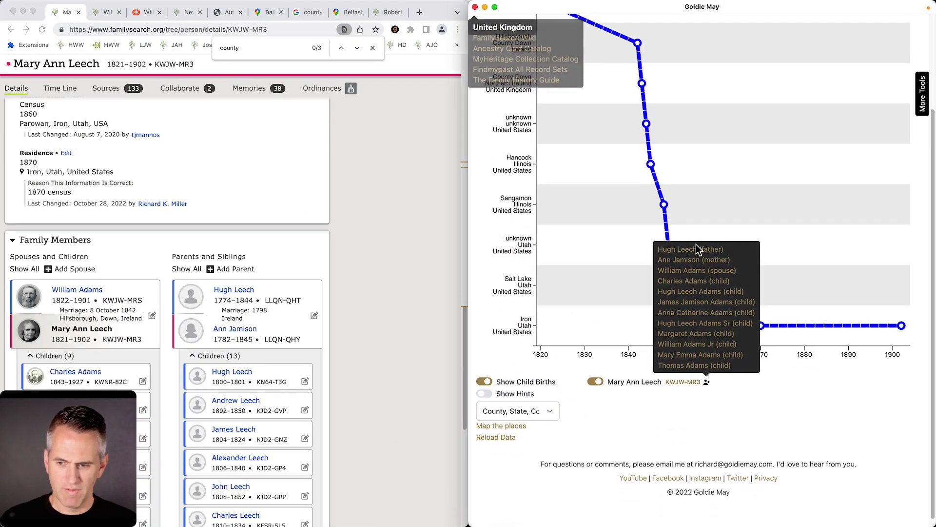
pyautogui.click(691, 257)
pyautogui.click(498, 483)
# Examine the father's events on the Subway Map and compare their places with the route in Google Maps.
pyautogui.moveTo(673, 299)
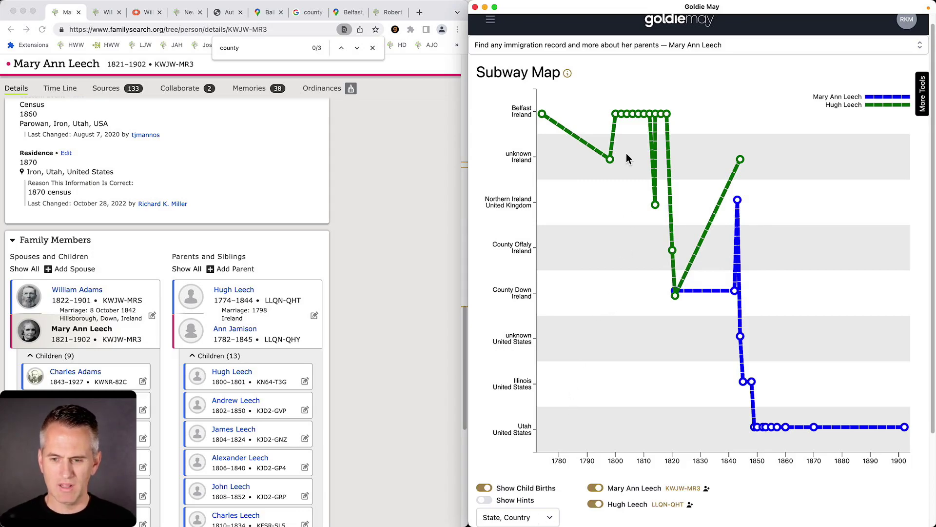
pyautogui.scroll(1, 628, 158)
pyautogui.scroll(-4, 244, 243)
pyautogui.moveTo(628, 130)
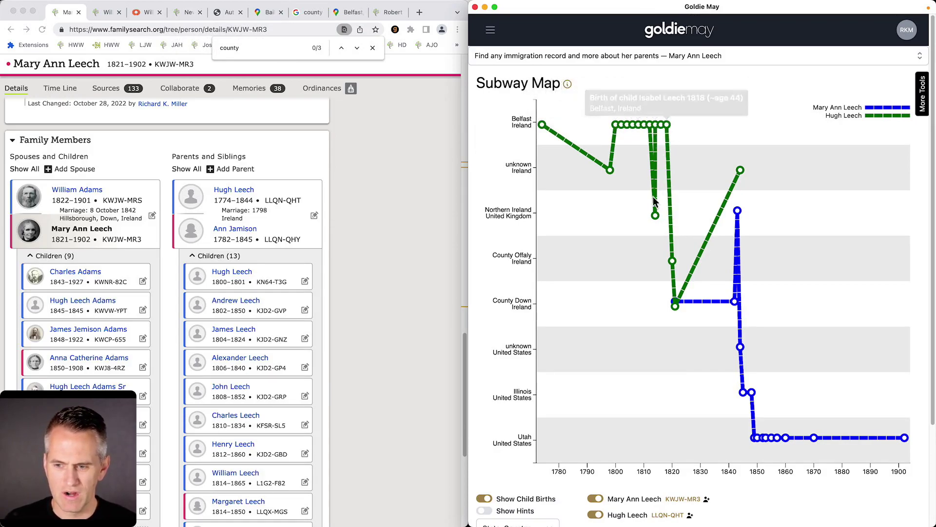
pyautogui.moveTo(741, 172)
pyautogui.click(348, 13)
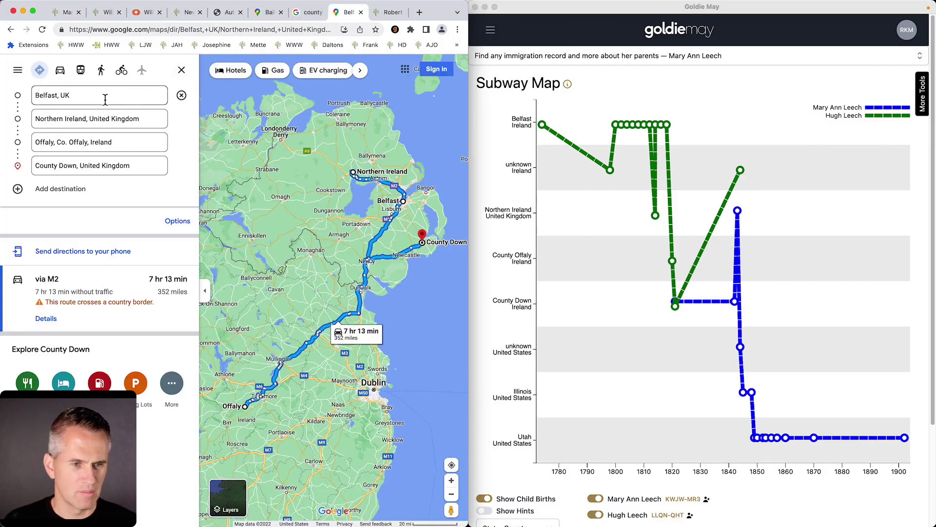
# Open the ancestor's FamilySearch sources, reload her Subway Map, and read the 1844 passenger list and 1900 census entries.
pyautogui.press('super+bracketleft')
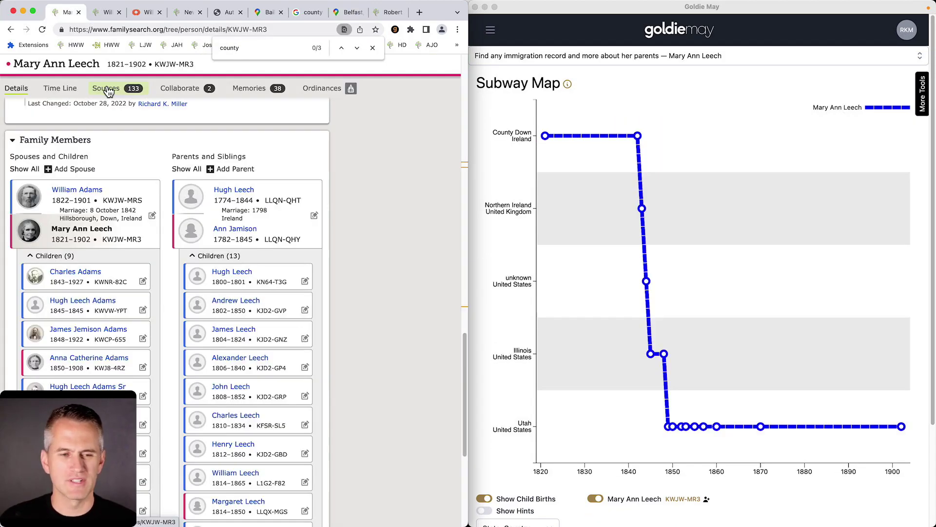
pyautogui.scroll(-1, 109, 92)
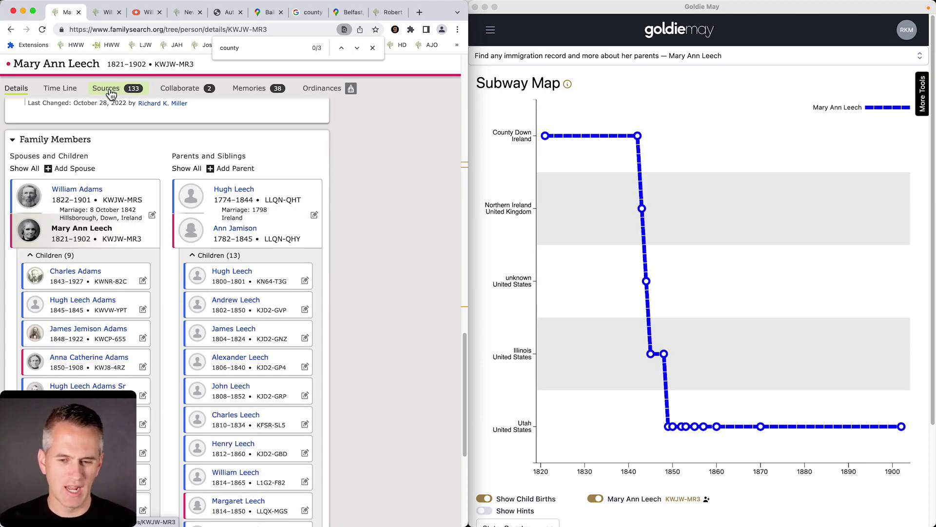
pyautogui.click(112, 94)
pyautogui.click(490, 30)
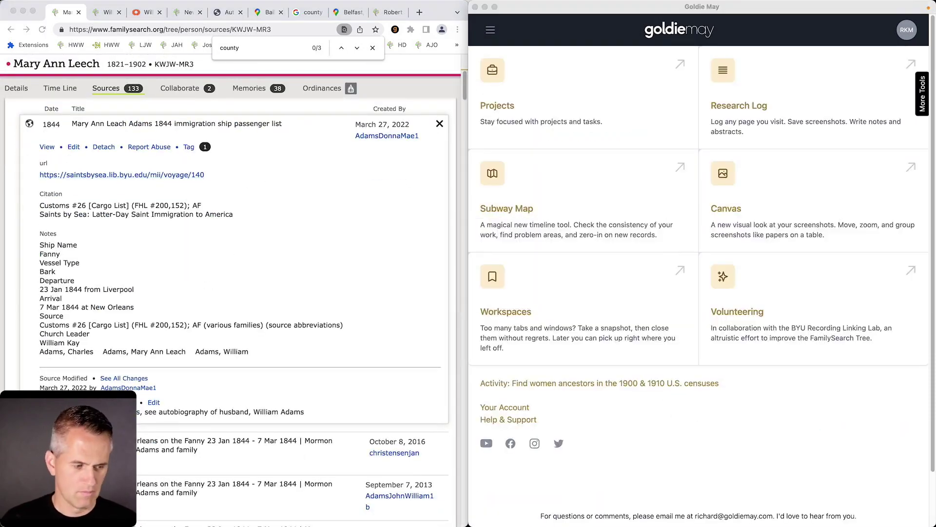
pyautogui.click(501, 108)
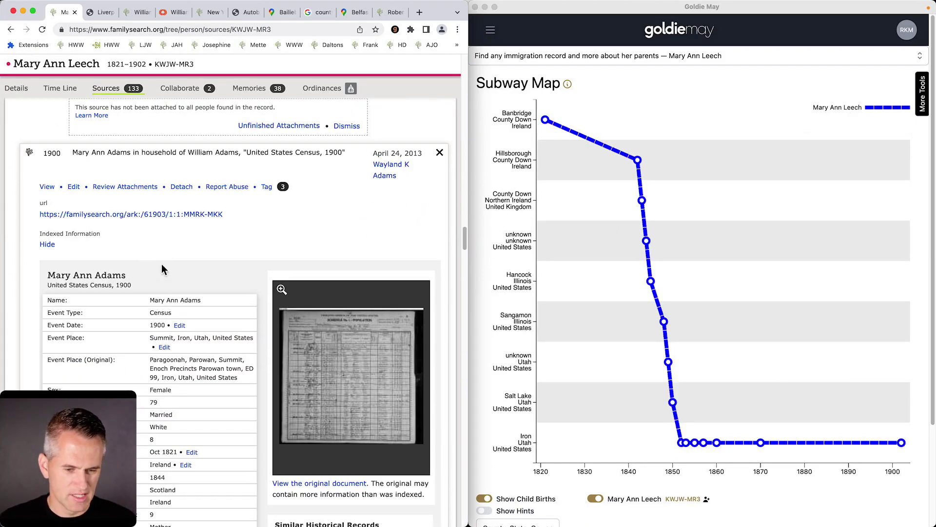
pyautogui.scroll(-5, 163, 265)
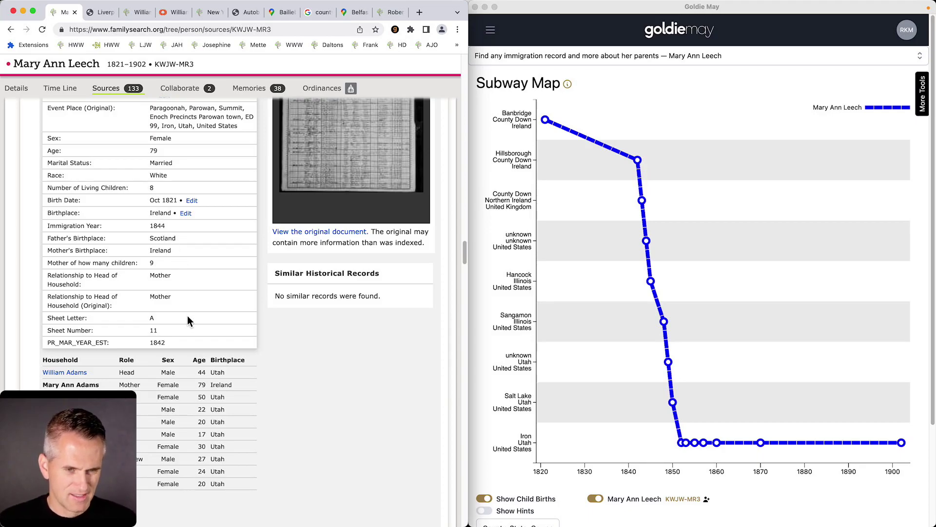
# View the ancestor's family members in a separate tab and compare her parents' birthplaces in the 1880 and 1900 census sources.
pyautogui.click(16, 89)
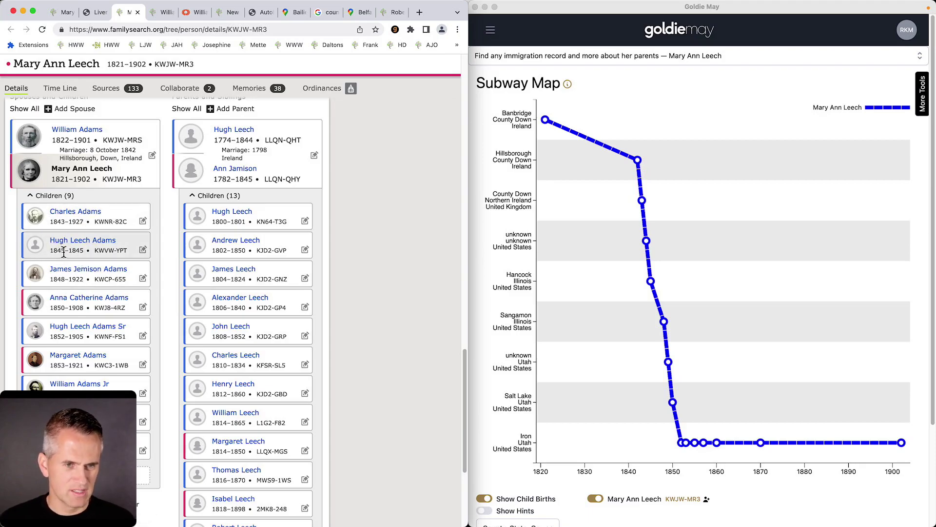
pyautogui.press('super+1')
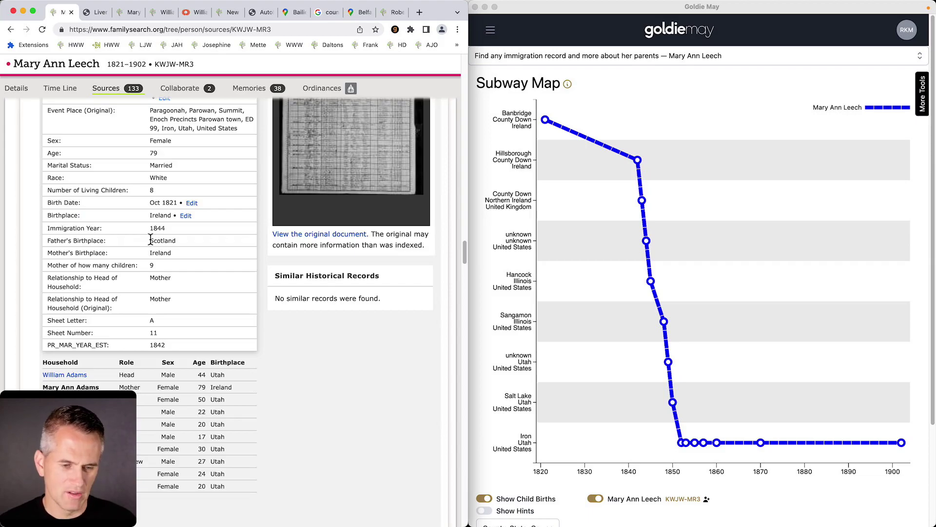
pyautogui.scroll(10, 151, 240)
pyautogui.scroll(10, 151, 244)
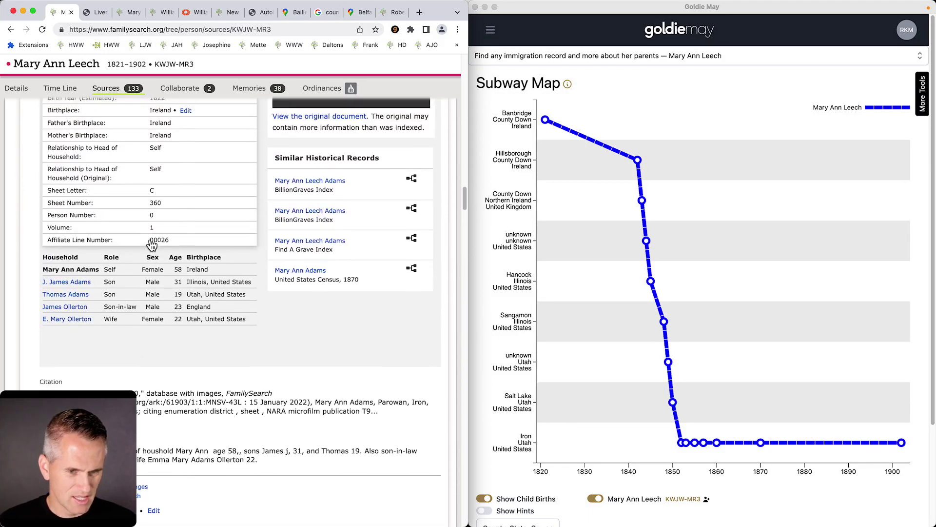
pyautogui.scroll(8, 151, 244)
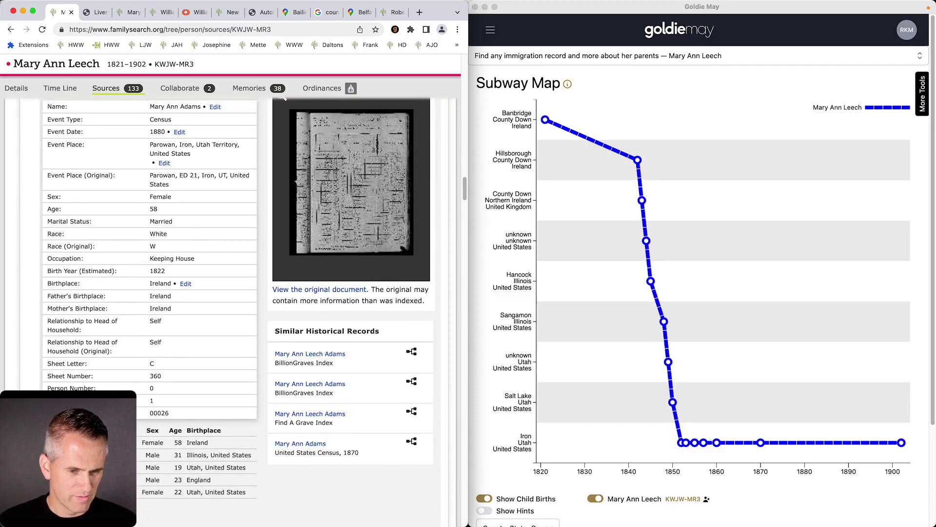
pyautogui.scroll(-15, 152, 299)
pyautogui.scroll(2, 171, 293)
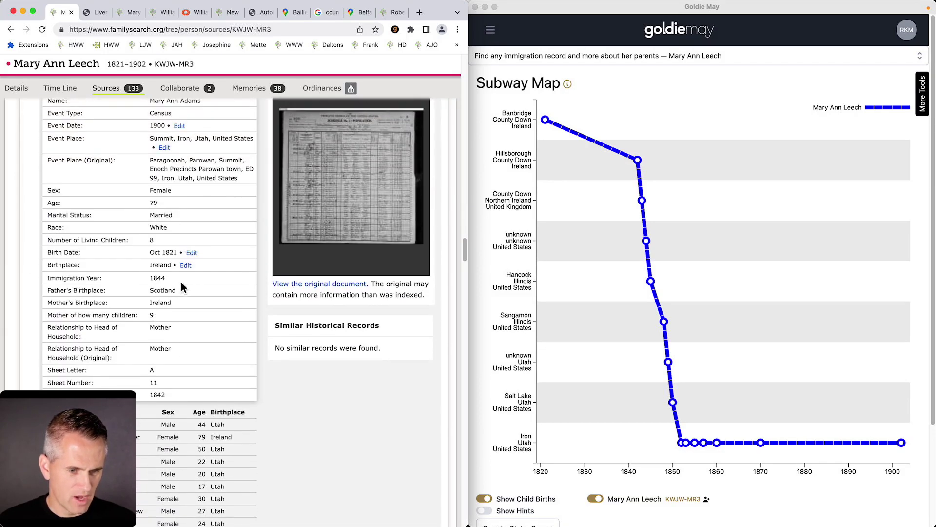
# Review the attached sources after the 1900 census, down to the grave, family tree and life history entries.
pyautogui.scroll(-15, 151, 287)
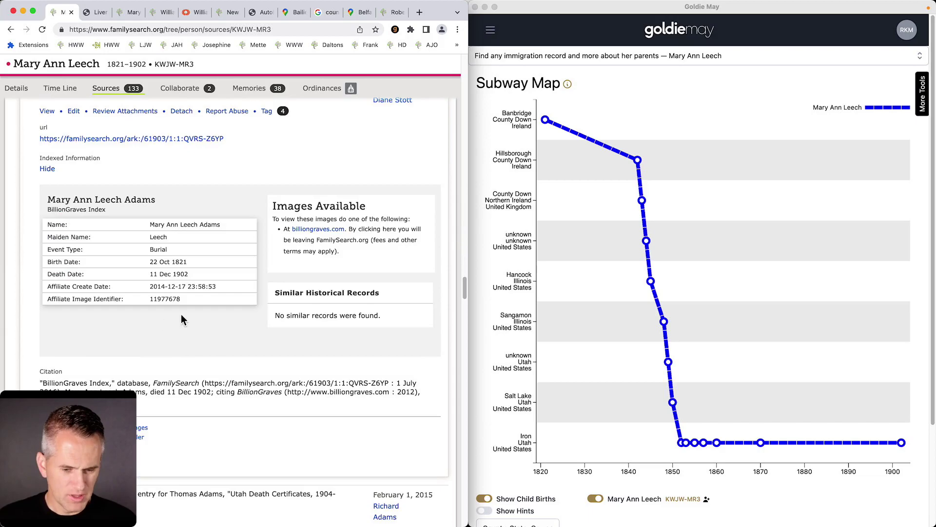
pyautogui.scroll(-4, 205, 327)
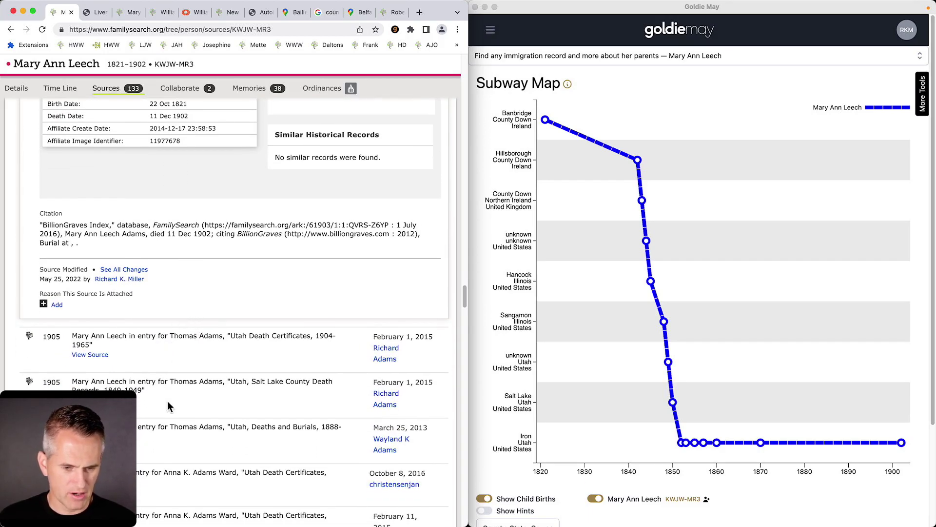
pyautogui.scroll(-3, 177, 340)
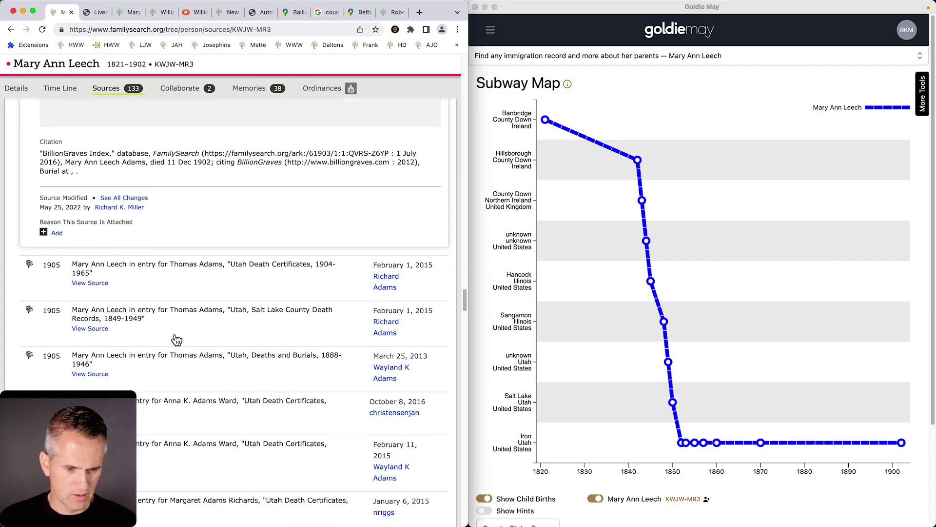
pyautogui.scroll(-10, 176, 340)
pyautogui.scroll(-10, 171, 335)
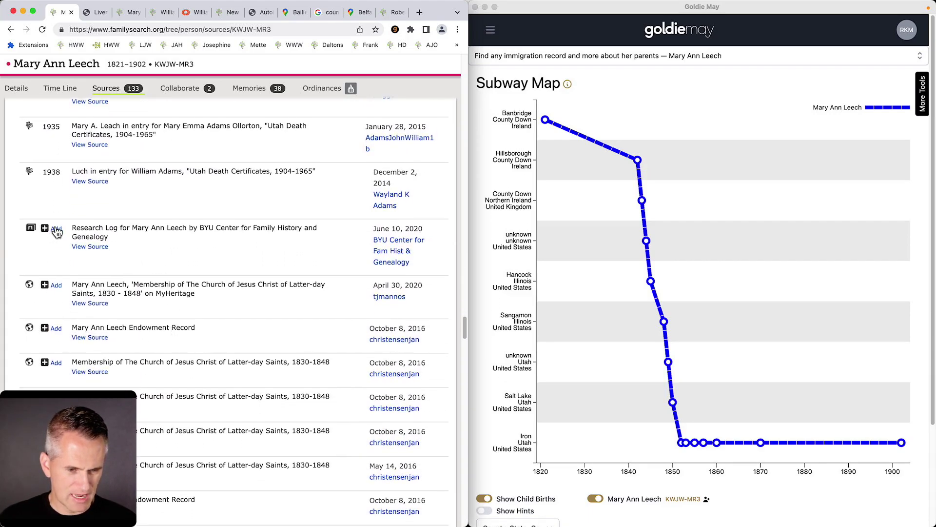
pyautogui.scroll(-10, 132, 299)
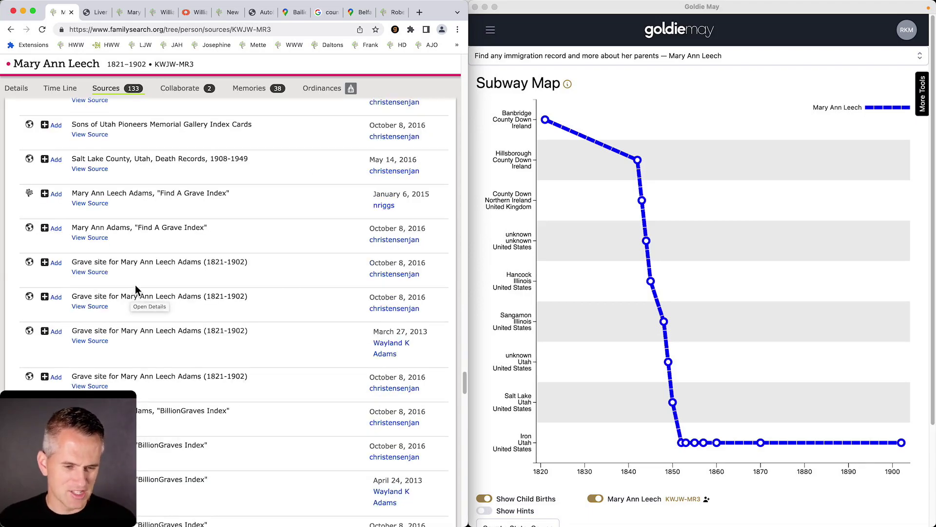
pyautogui.scroll(-15, 144, 294)
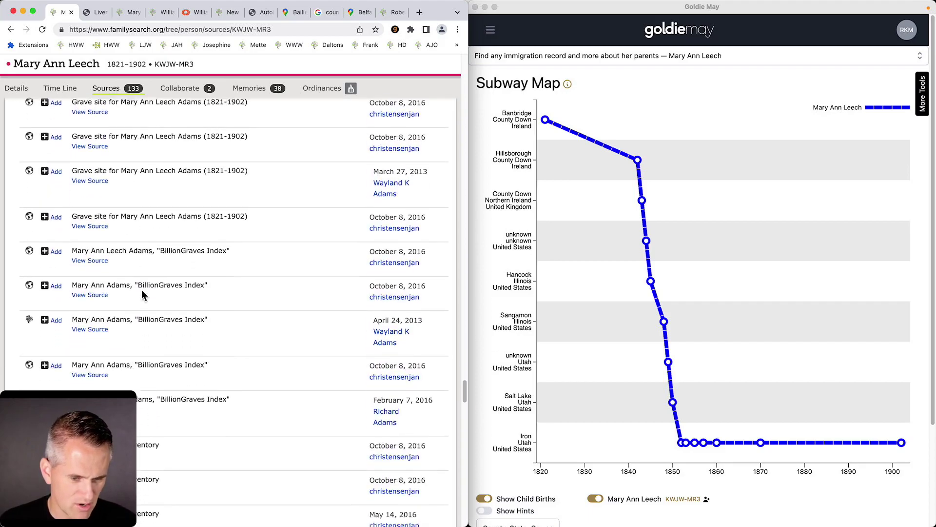
pyautogui.scroll(-6, 252, 307)
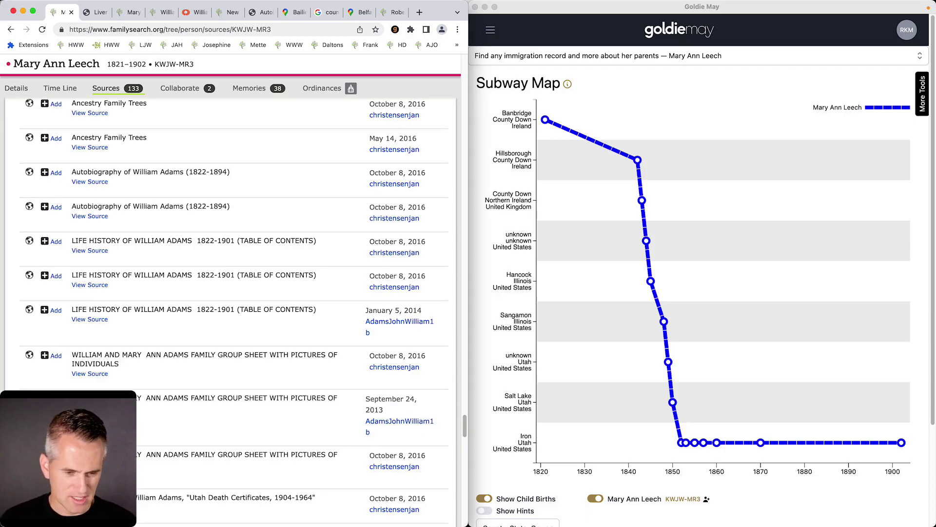
# Search the ancestor's sources page for "death record", go through each match and check the entries around them.
pyautogui.press('super+f')
pyautogui.write('death record')
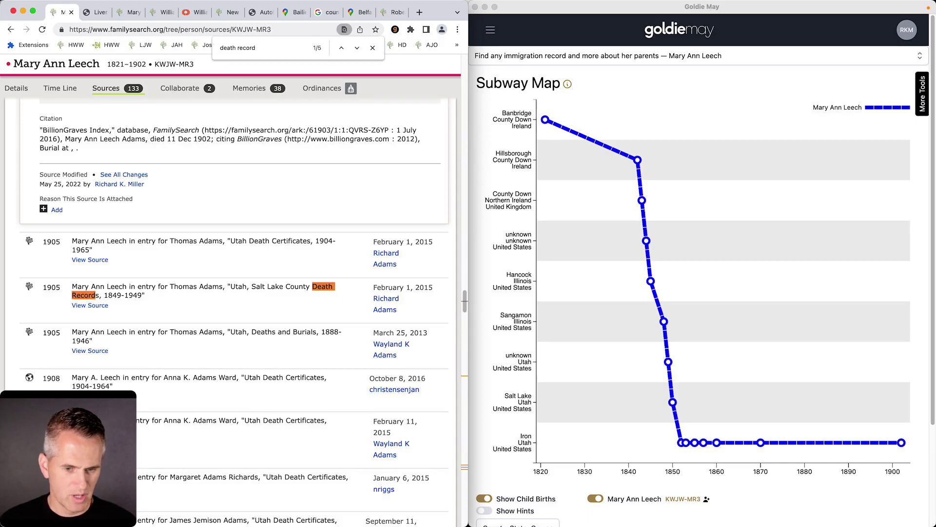
pyautogui.press('Return')
pyautogui.press('Return')
pyautogui.press('Return')
pyautogui.press('Return')
pyautogui.press('Return')
pyautogui.scroll(1, 145, 260)
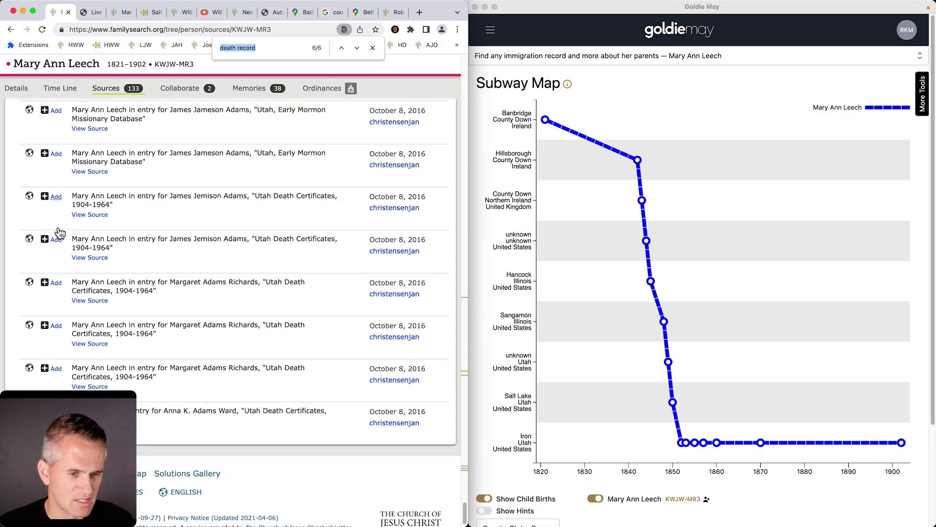
pyautogui.scroll(5, 66, 362)
pyautogui.scroll(10, 66, 363)
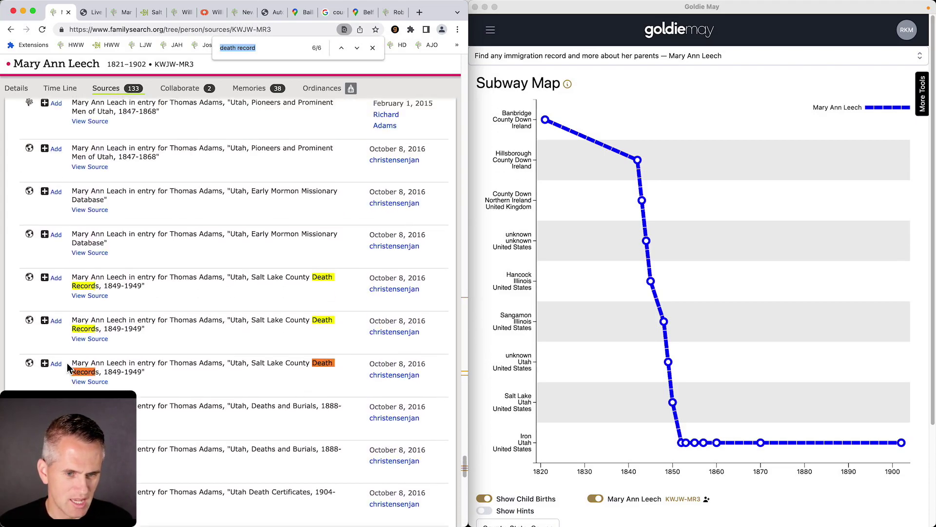
pyautogui.scroll(5, 69, 368)
# Launch an Ancestry record search from the ancestor's FamilySearch details and review the matching records.
pyautogui.click(16, 88)
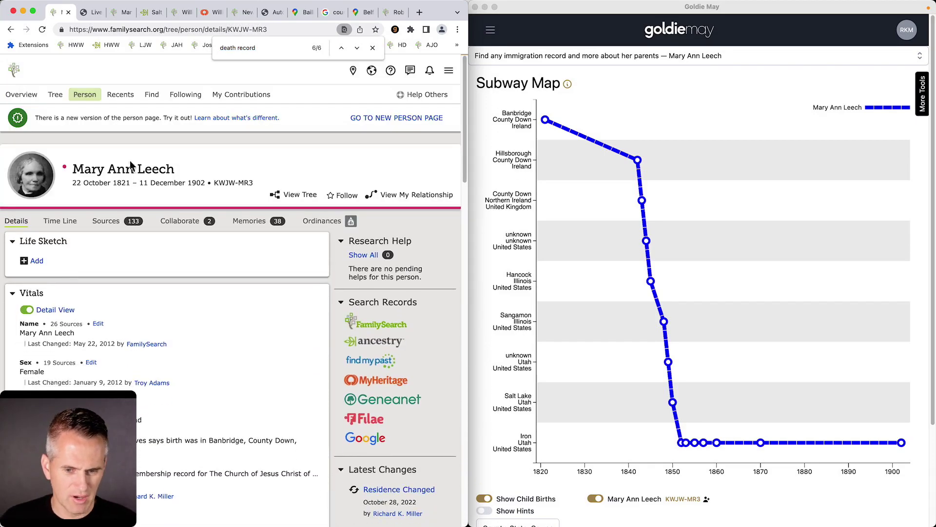
pyautogui.click(363, 345)
pyautogui.click(147, 341)
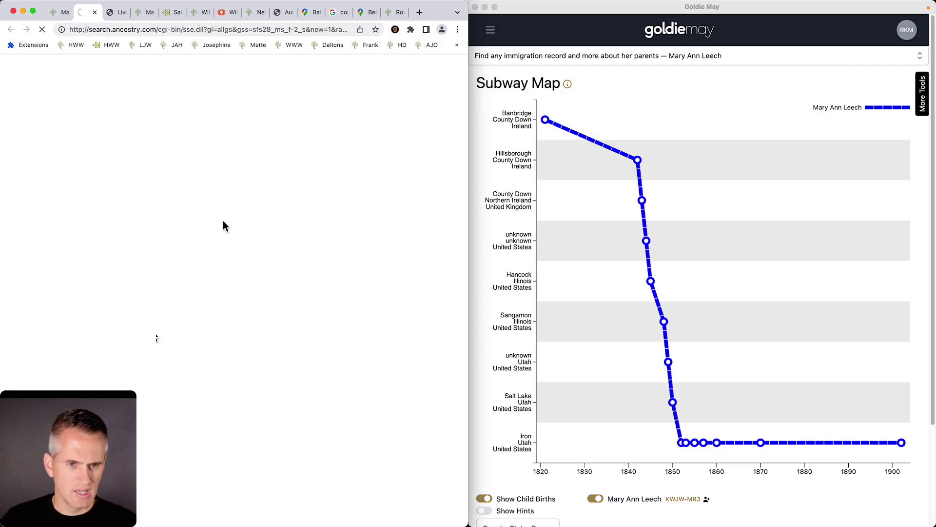
pyautogui.scroll(-3, 69, 316)
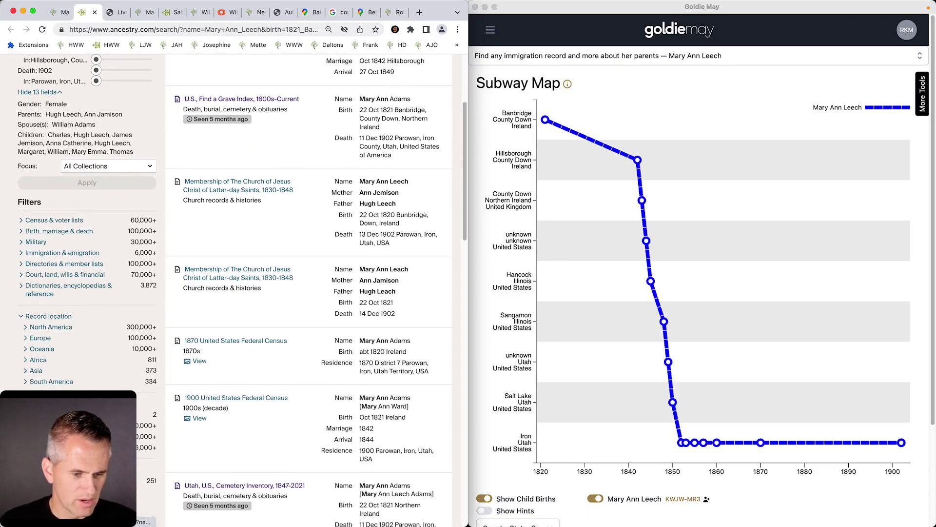
pyautogui.scroll(1, 85, 364)
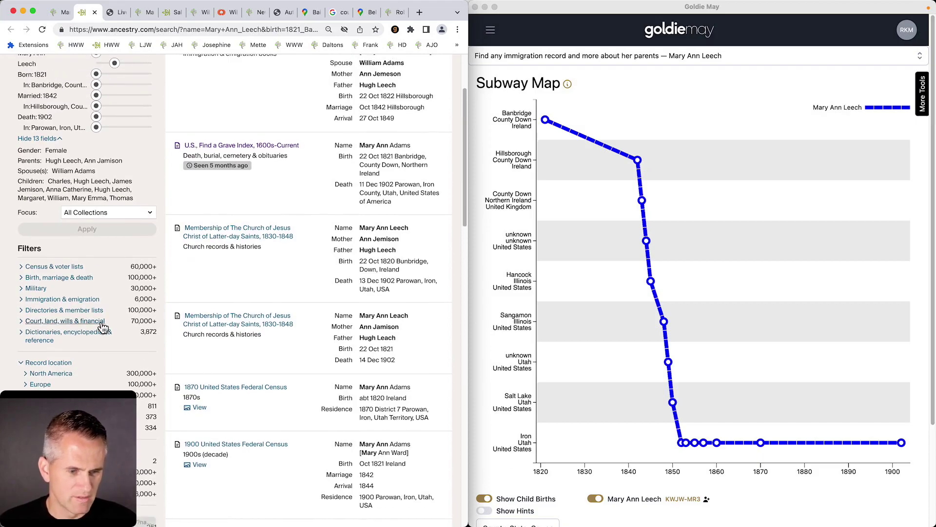
pyautogui.scroll(3, 102, 326)
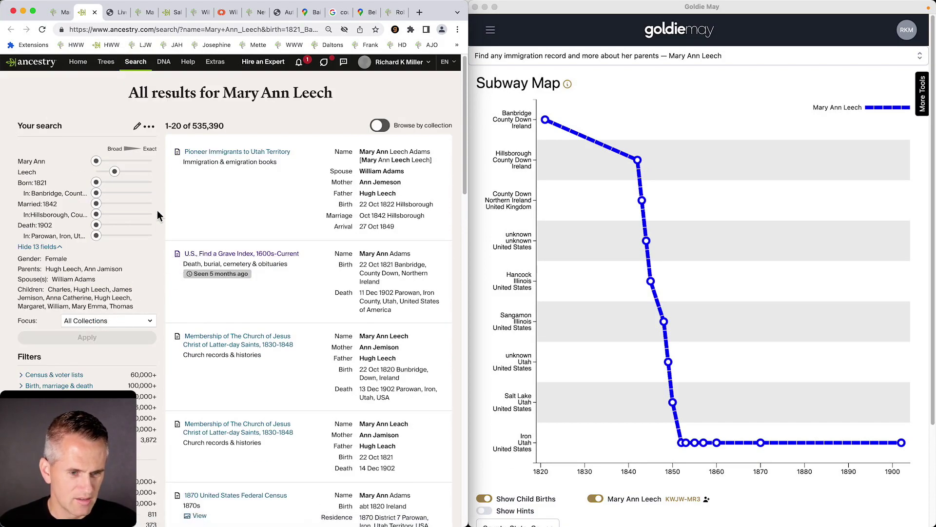
pyautogui.scroll(-3, 45, 361)
pyautogui.scroll(3, 45, 360)
# List the public member trees containing the ancestor and open her profile from three of them in separate tabs to map their events.
pyautogui.moveTo(128, 65)
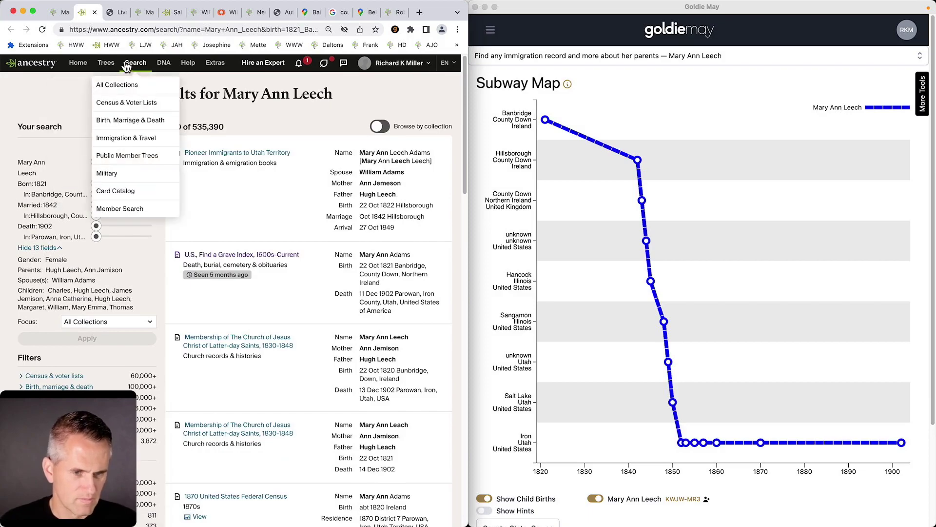
pyautogui.click(128, 154)
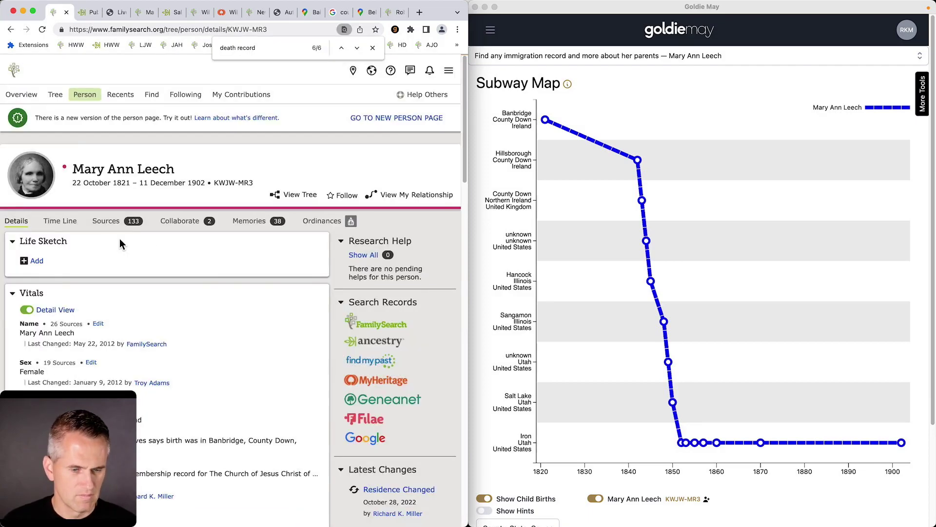
pyautogui.hotkey('ctrl', 'Tab')
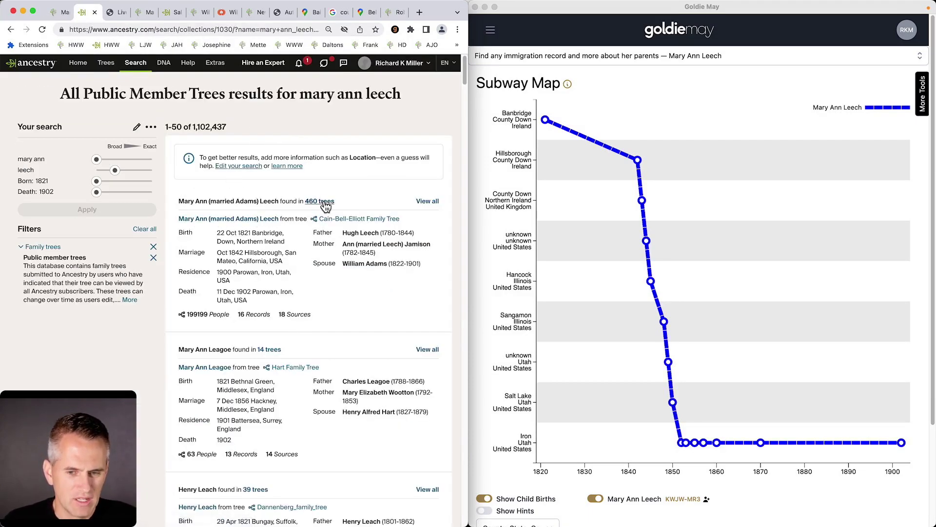
pyautogui.click(427, 201)
pyautogui.rightClick(114, 223)
pyautogui.click(147, 229)
pyautogui.scroll(-1, 122, 146)
pyautogui.click(104, 17)
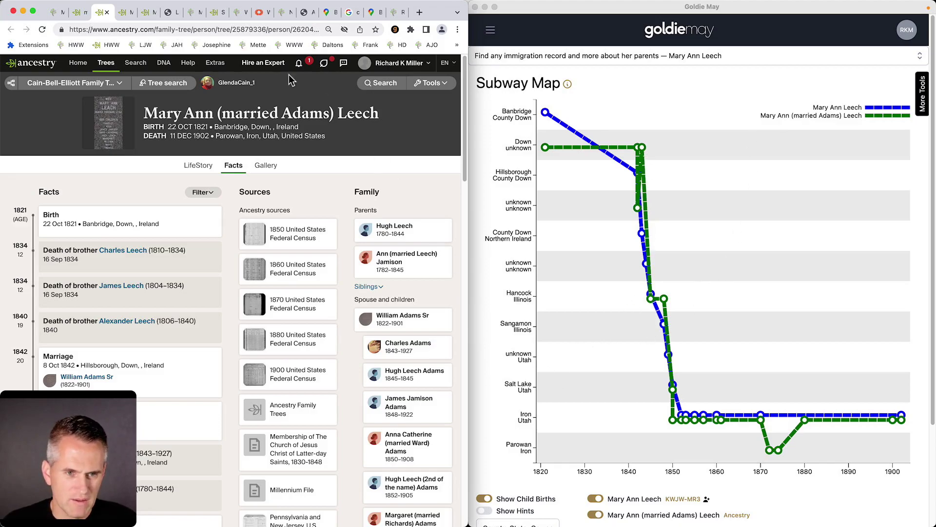
pyautogui.click(125, 20)
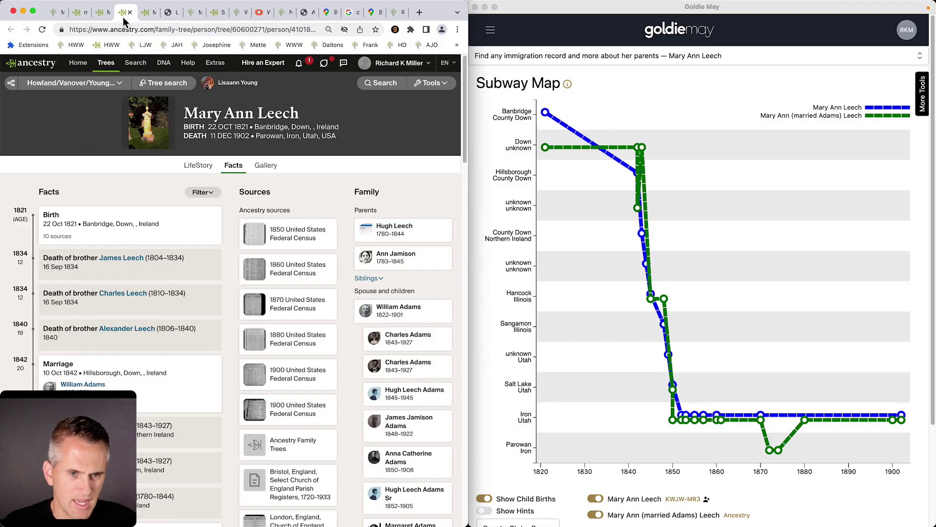
pyautogui.click(145, 13)
# Set the Subway Map's place detail to Country and compare the outlying events across the four lines.
pyautogui.scroll(-3, 493, 443)
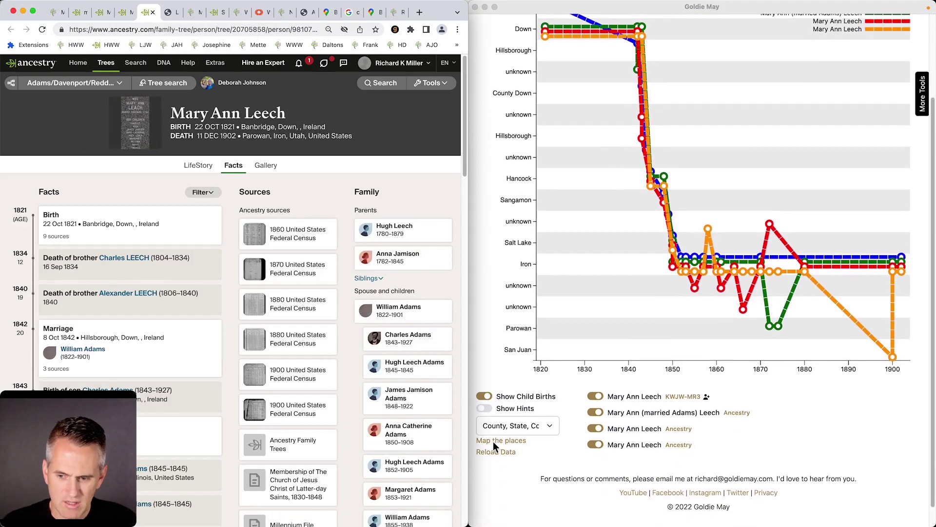
pyautogui.click(525, 423)
pyautogui.click(523, 428)
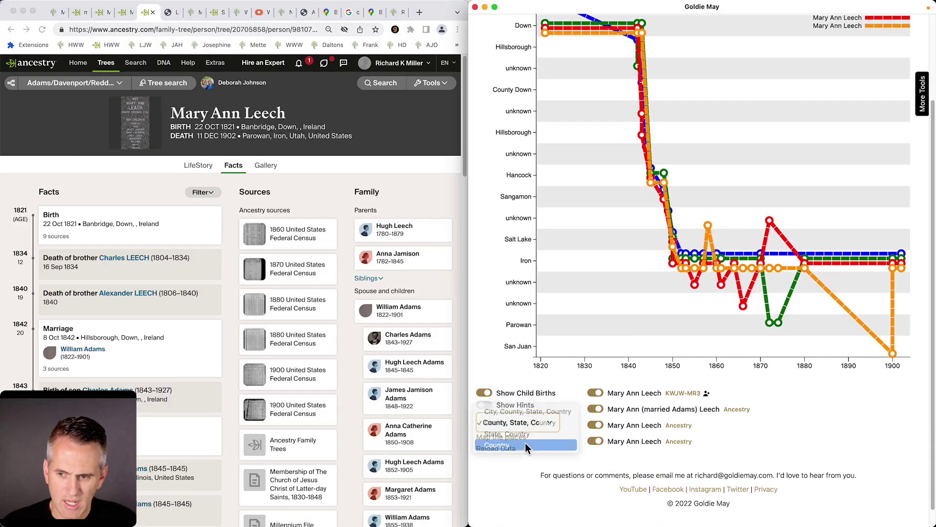
pyautogui.click(523, 445)
pyautogui.scroll(4, 609, 341)
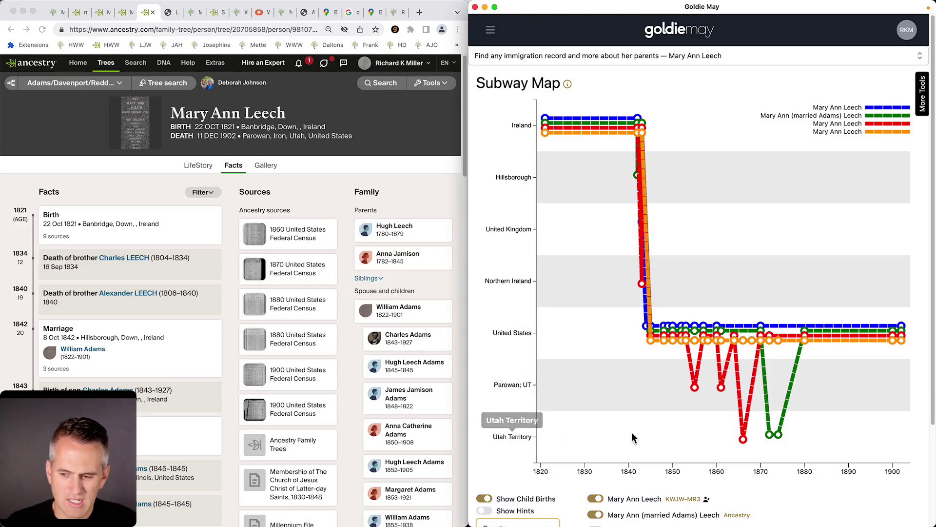
pyautogui.moveTo(751, 442)
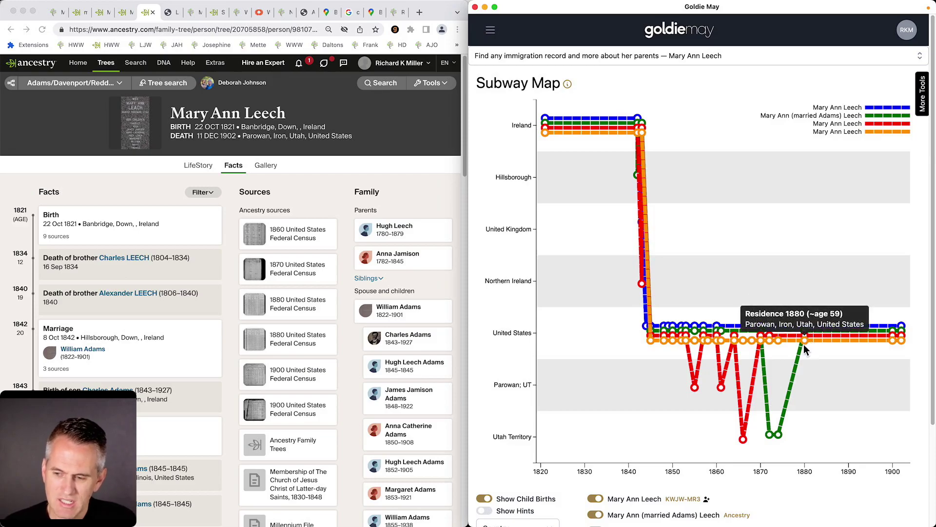
# Find the 1880 census in the ancestor's FamilySearch sources and read its event place.
pyautogui.click(55, 12)
pyautogui.click(103, 88)
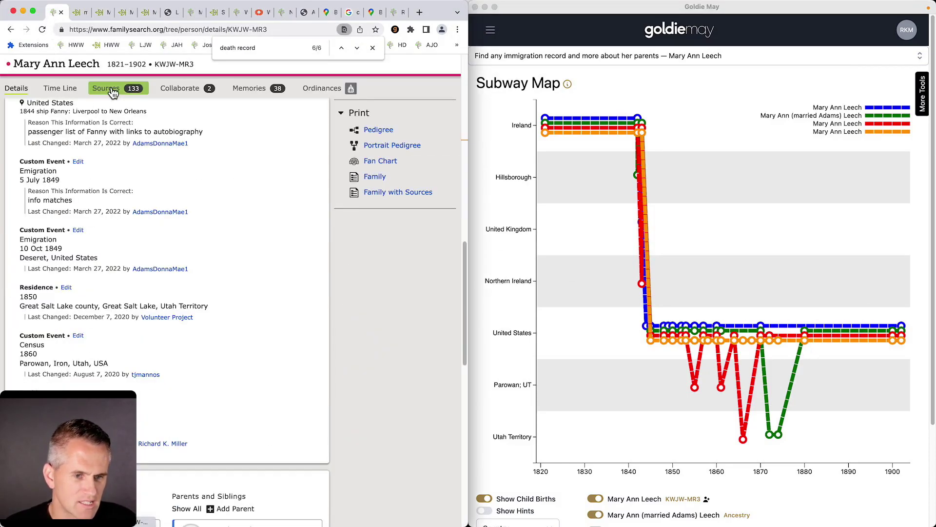
pyautogui.scroll(5, 116, 241)
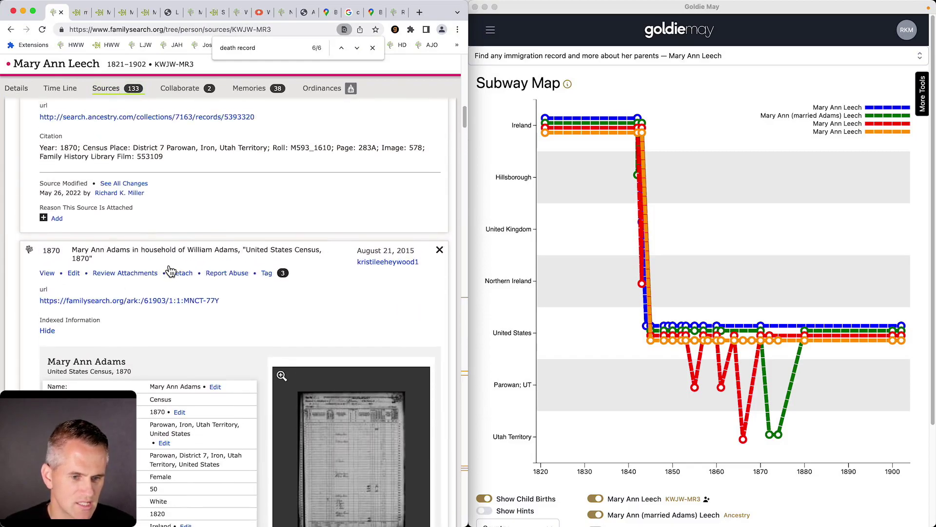
pyautogui.write('1880')
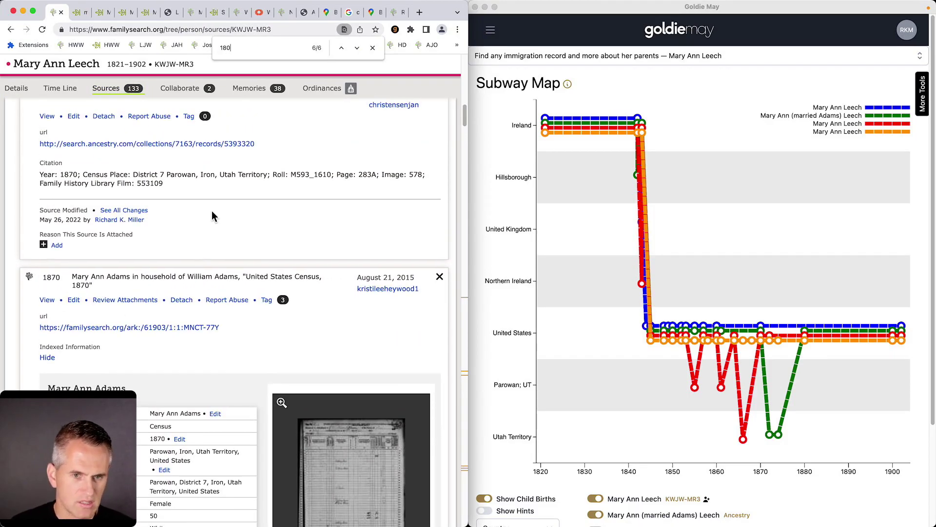
pyautogui.scroll(-8, 166, 274)
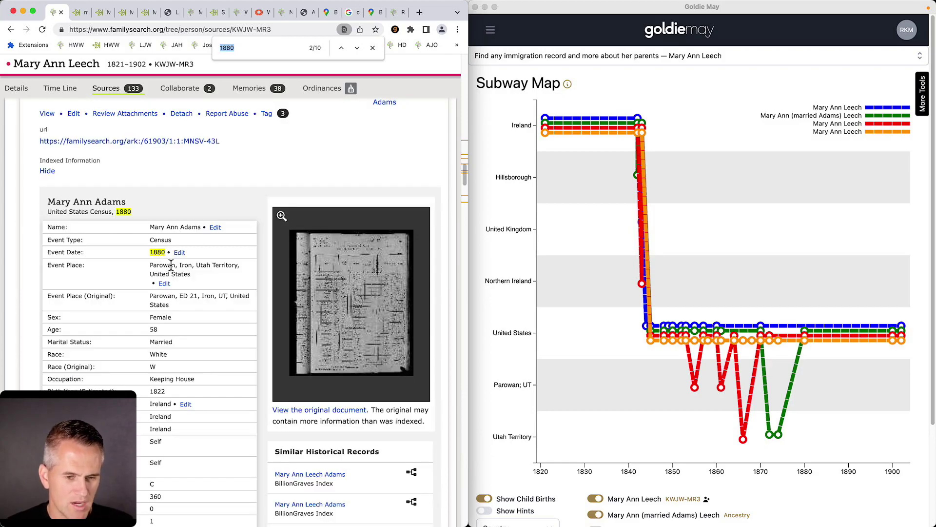
pyautogui.scroll(2, 168, 264)
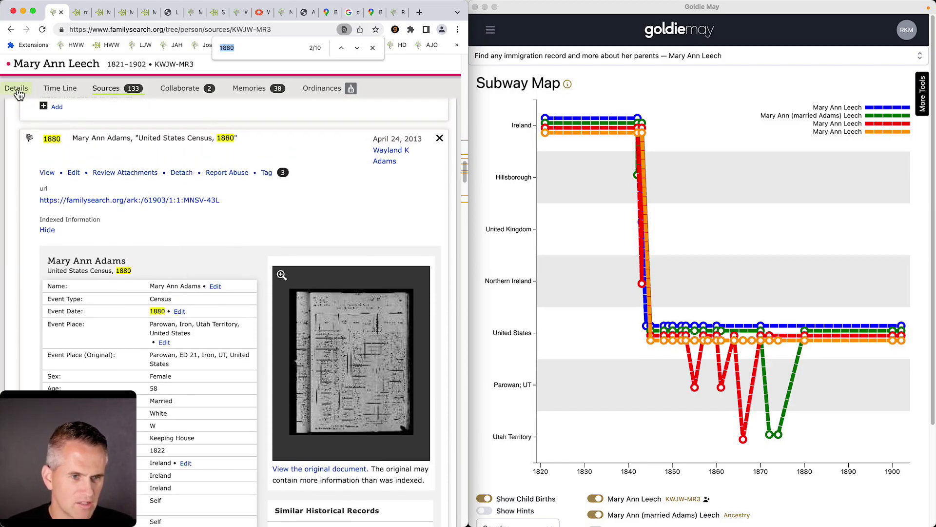
# Add an 1880 residence in Parowan, Iron, Utah, United States to the ancestor's details, giving "1880 census" as the reason.
pyautogui.click(19, 94)
pyautogui.scroll(3, 136, 234)
pyautogui.click(119, 188)
pyautogui.click(192, 355)
pyautogui.write('1880')
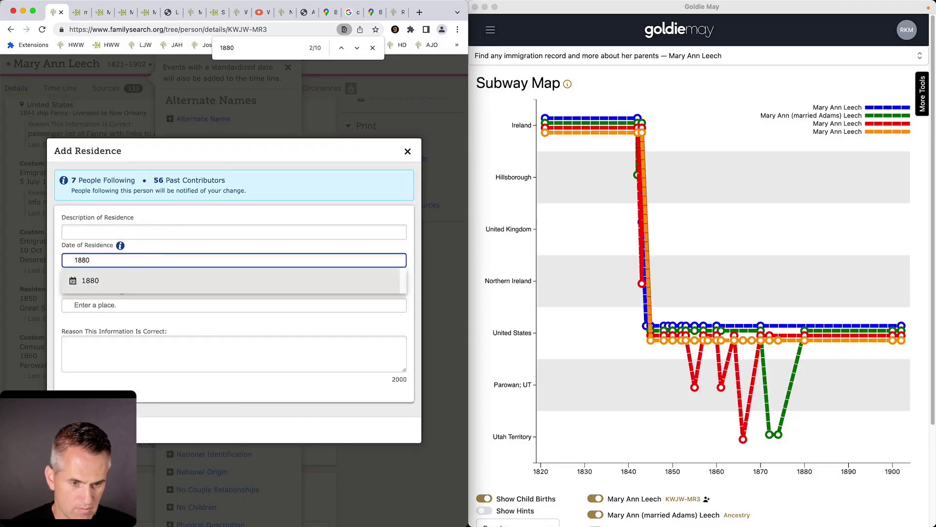
pyautogui.press('Return')
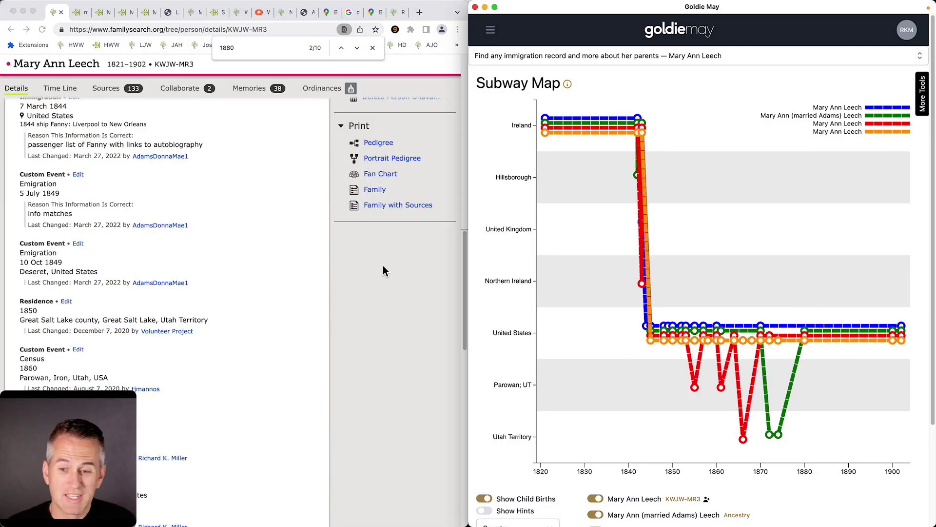
pyautogui.scroll(-5, 157, 403)
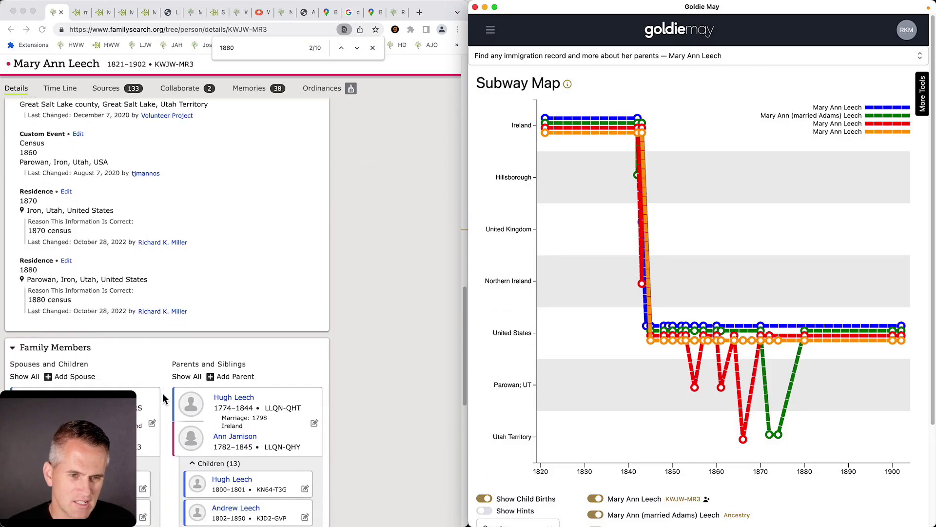
# Locate the 1900 census source, select its event place, and inspect the Subway Map events around 1866.
pyautogui.click(108, 89)
pyautogui.scroll(-10, 133, 293)
pyautogui.scroll(-15, 136, 290)
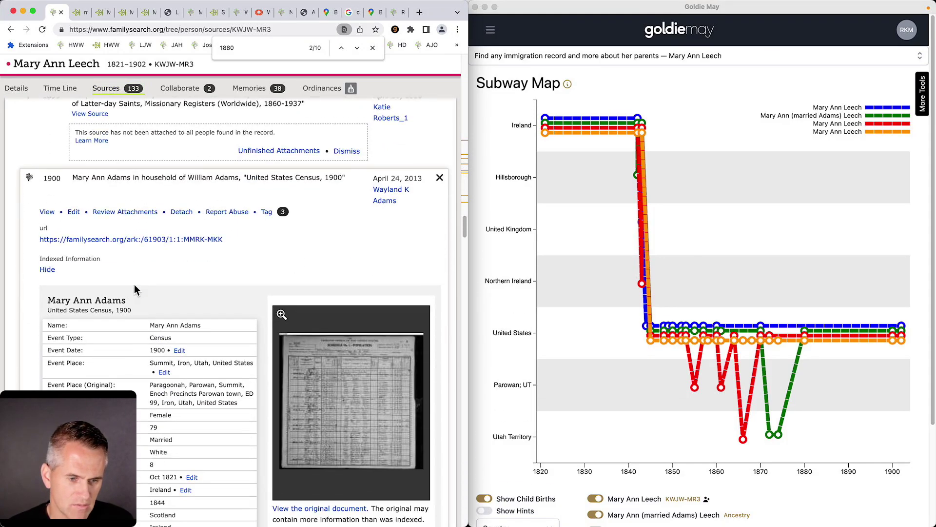
pyautogui.scroll(-1, 135, 289)
pyautogui.scroll(5, 149, 278)
pyautogui.moveTo(150, 319); pyautogui.dragTo(190, 341)
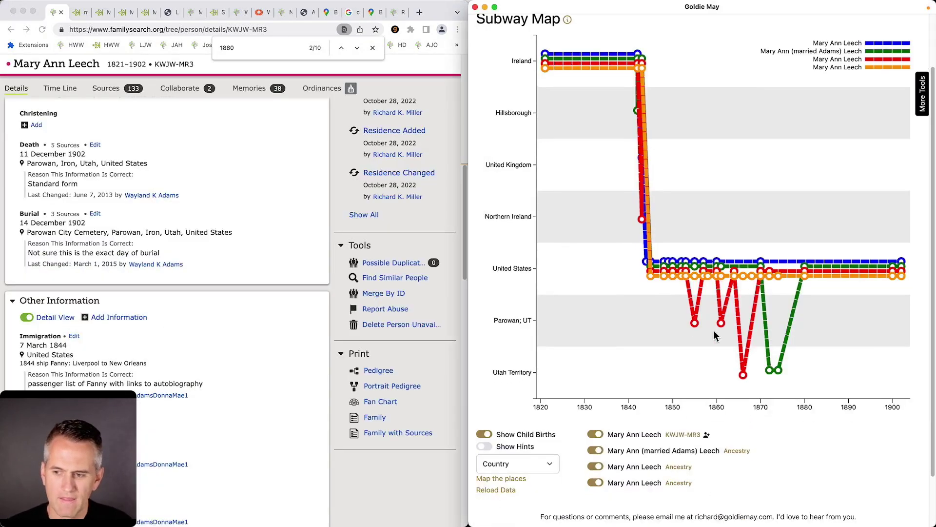
pyautogui.moveTo(779, 341)
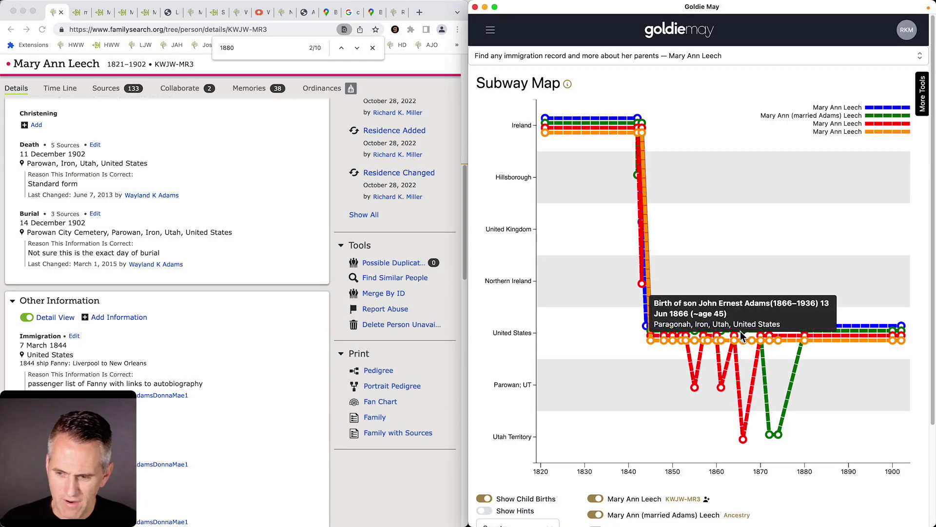
# Compare the Subway Map's child births around 1858 and 1866 with the ancestor's FamilySearch children.
pyautogui.moveTo(734, 337)
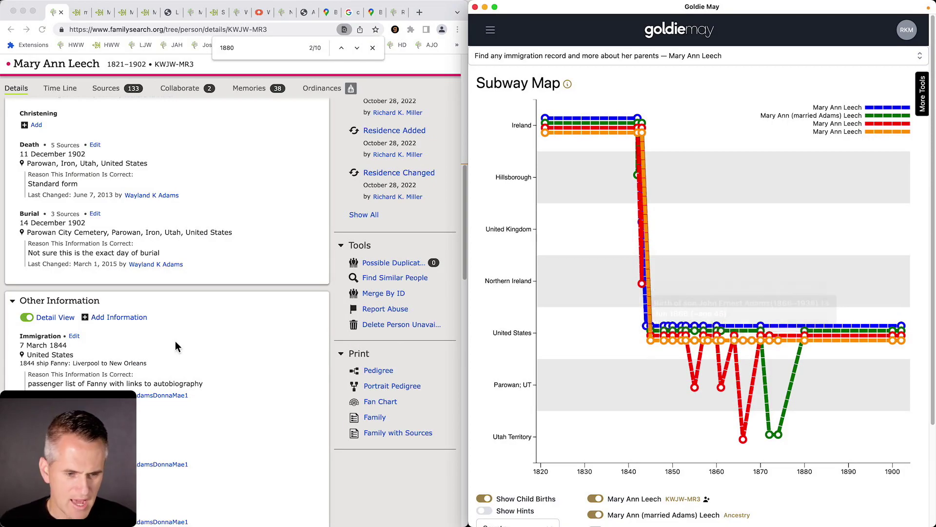
pyautogui.scroll(-15, 174, 341)
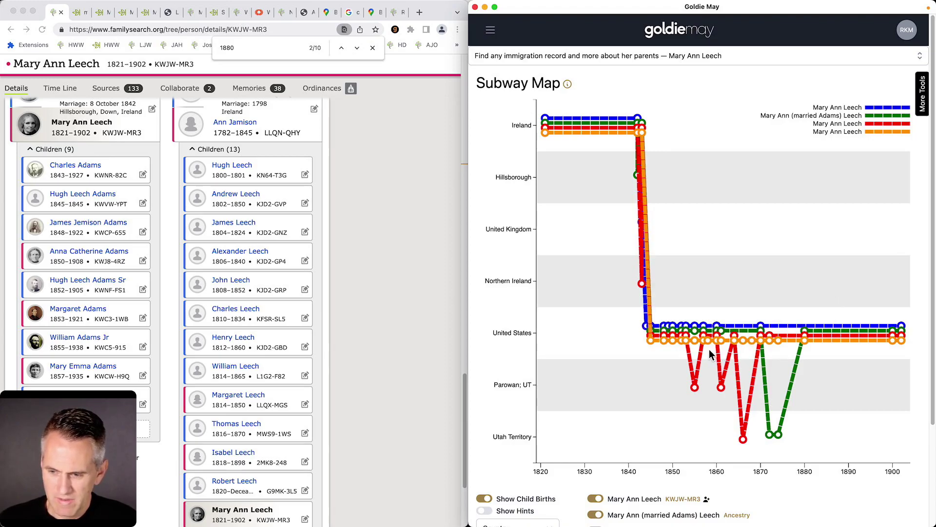
pyautogui.moveTo(707, 344)
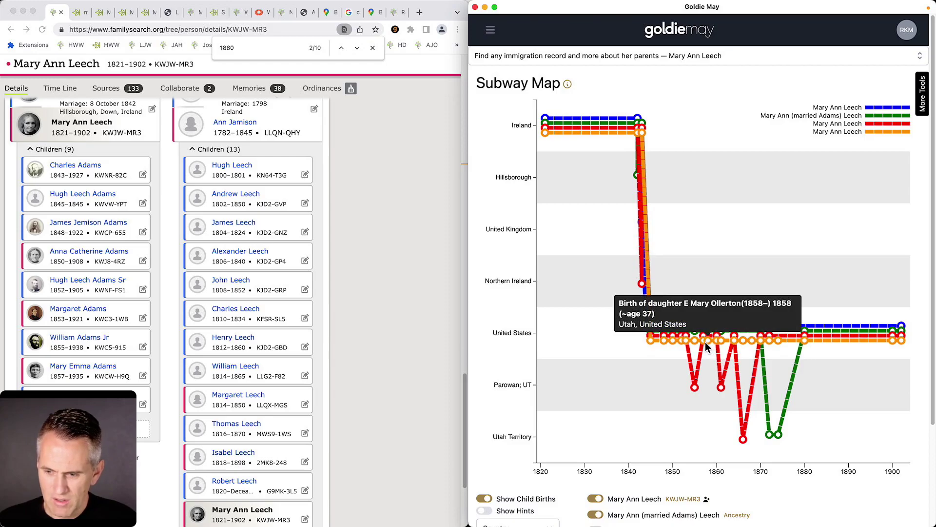
# Hide the child births on the Subway Map and compare the four lines without them.
pyautogui.click(484, 499)
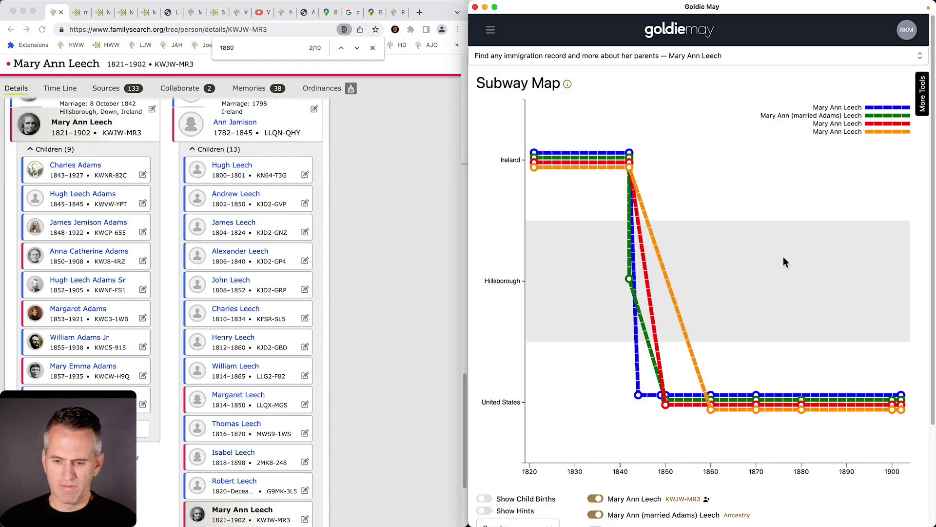
pyautogui.scroll(-3, 799, 390)
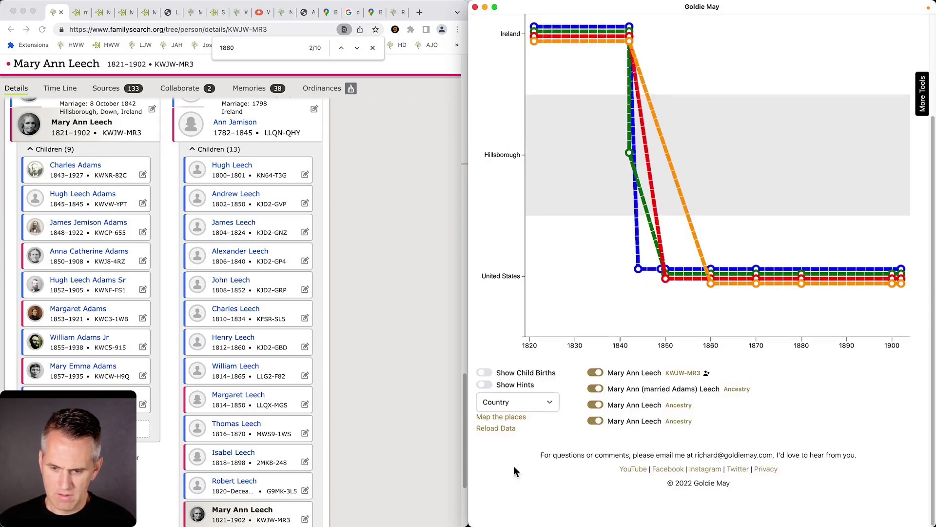
pyautogui.scroll(3, 686, 375)
pyautogui.scroll(-2, 676, 154)
pyautogui.click(551, 482)
pyautogui.scroll(1, 722, 279)
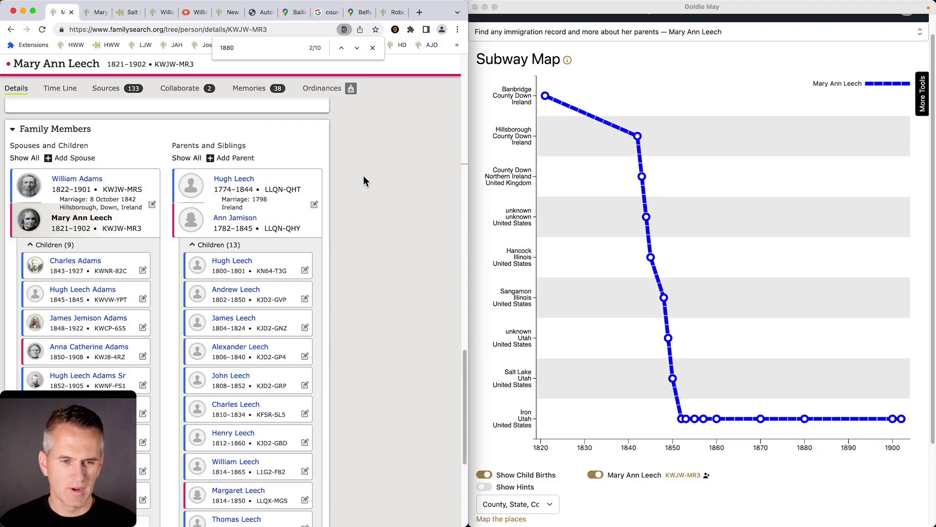
# Open the FamilySearch Wiki page for Utah from the Subway Map, find "death" and open the Utah Death Certificates 1904-1964 resource.
pyautogui.press('super+t')
pyautogui.click(525, 418)
pyautogui.click(517, 338)
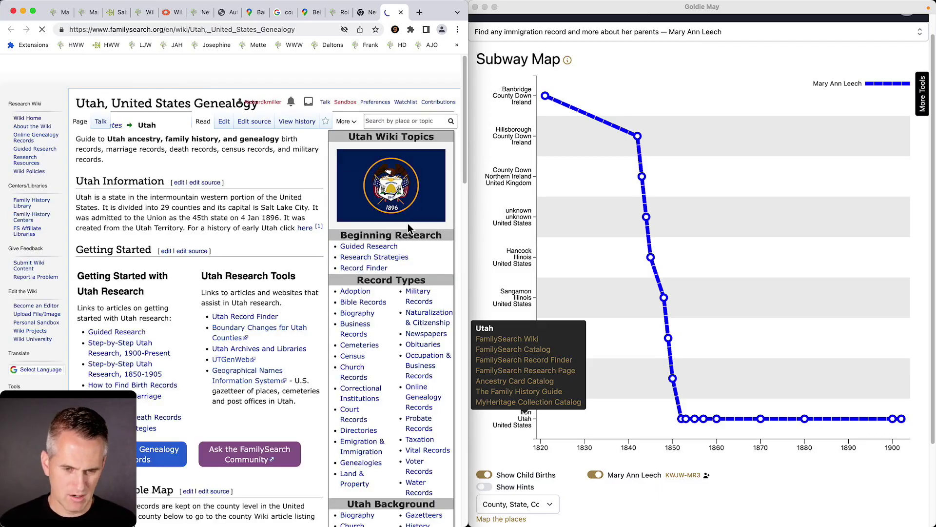
pyautogui.press('super+f')
pyautogui.write('death')
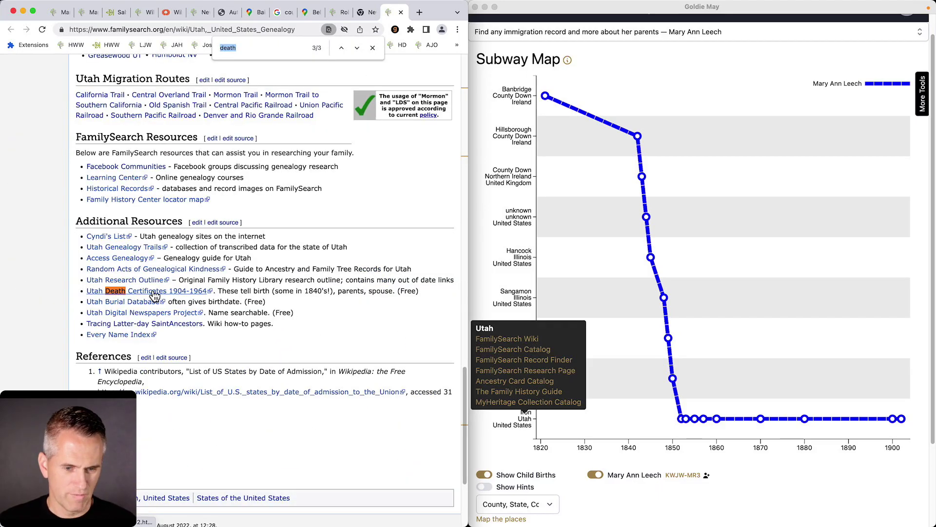
pyautogui.click(197, 297)
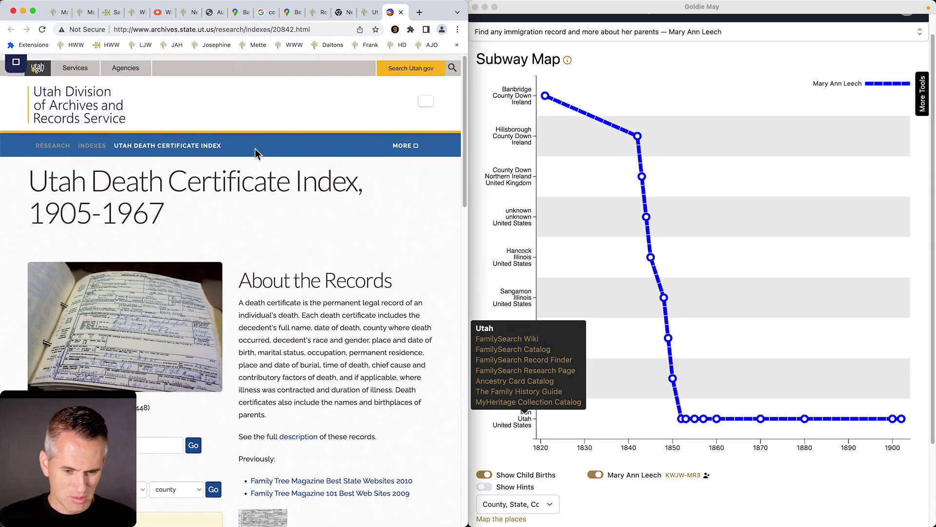
# Search the Utah archives name indexes for the ancestor's full married name, limited to Deaths and sorted by date.
pyautogui.click(85, 141)
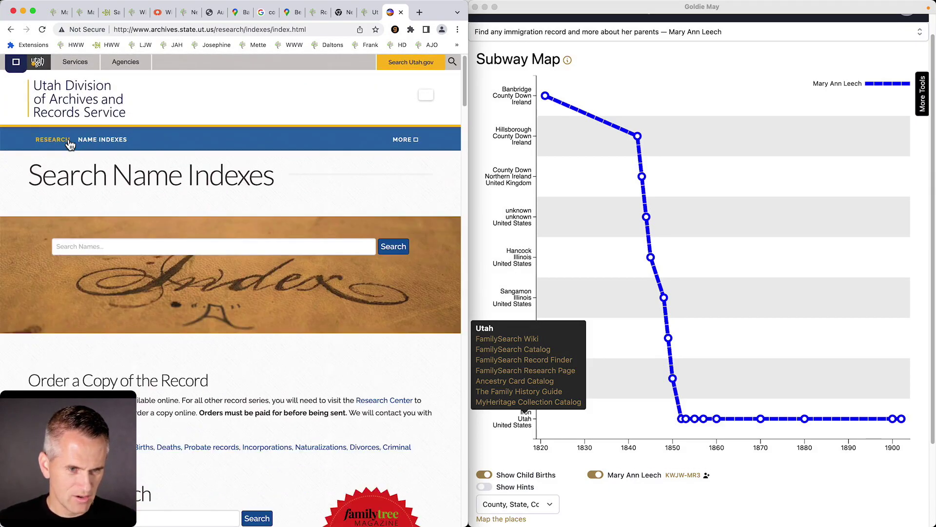
pyautogui.scroll(-3, 61, 167)
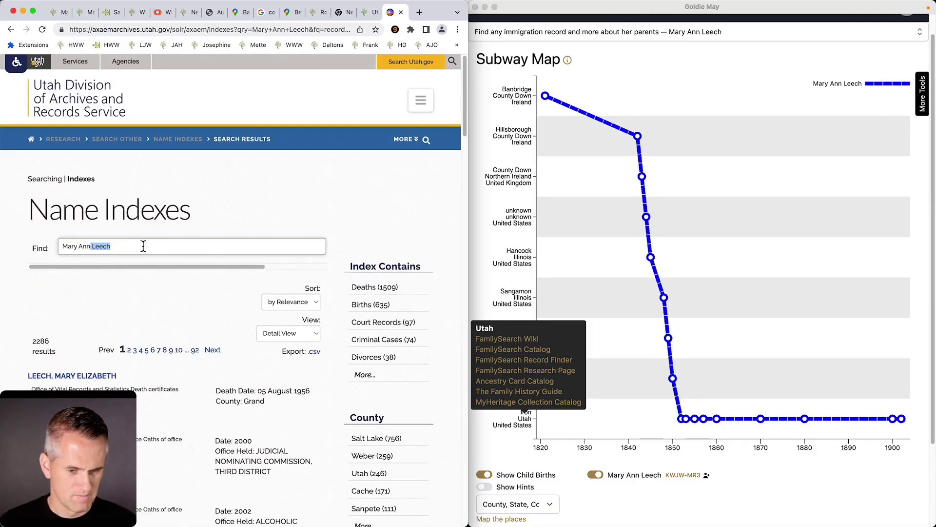
pyautogui.press('Return')
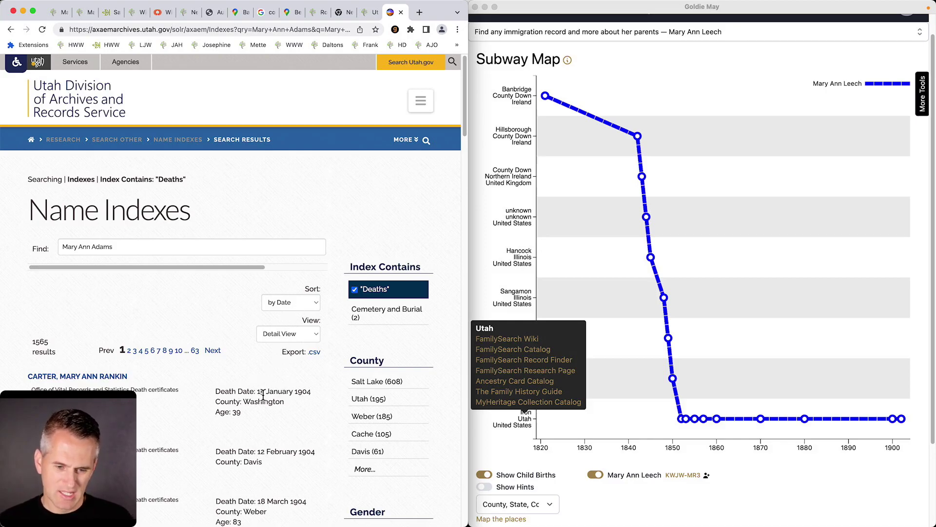
# Search the archive's death records by the ancestor's married surname alone and by her maiden surname, and close the archive page.
pyautogui.press('BackSpace')
pyautogui.press('Return')
pyautogui.moveTo(91, 247); pyautogui.dragTo(42, 238)
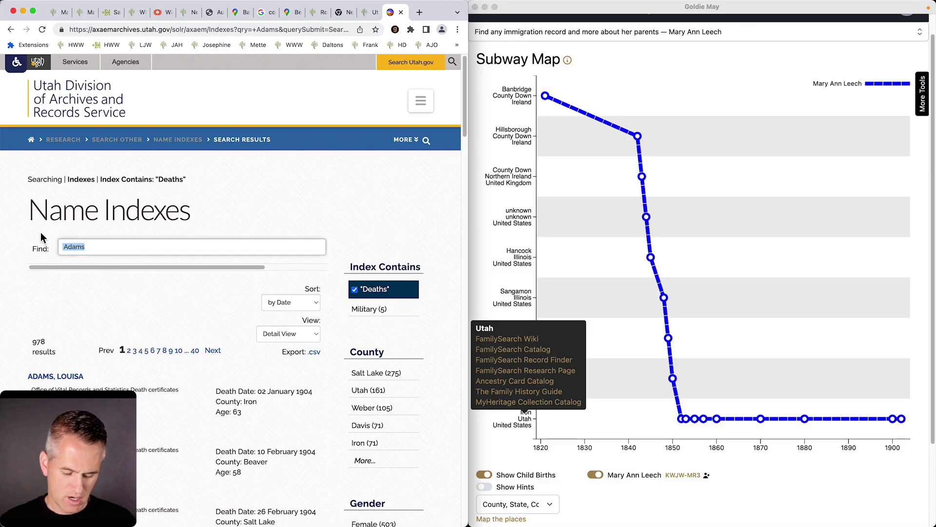
pyautogui.write('Leech')
pyautogui.press('Return')
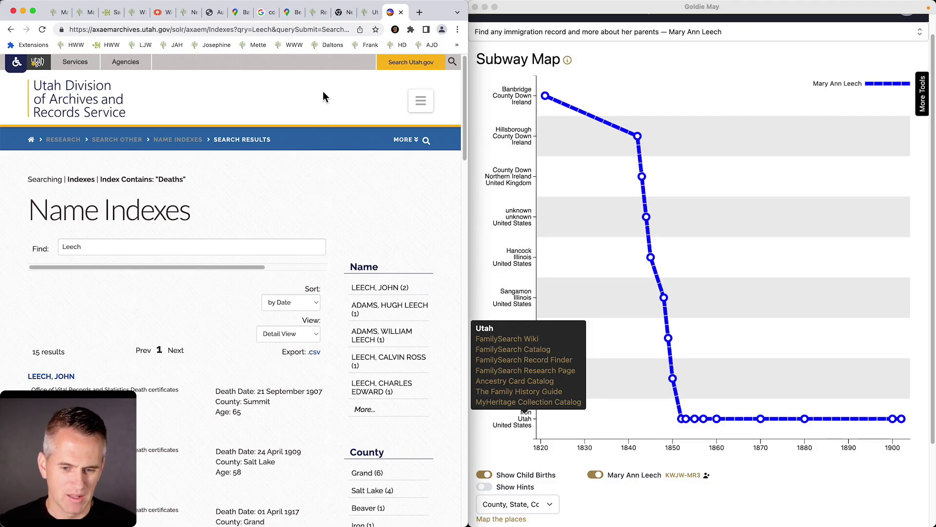
pyautogui.press('super+w')
# Check the ancestor's FamilySearch sources for death records and view the gravestone photo in her memories.
pyautogui.press('super+1')
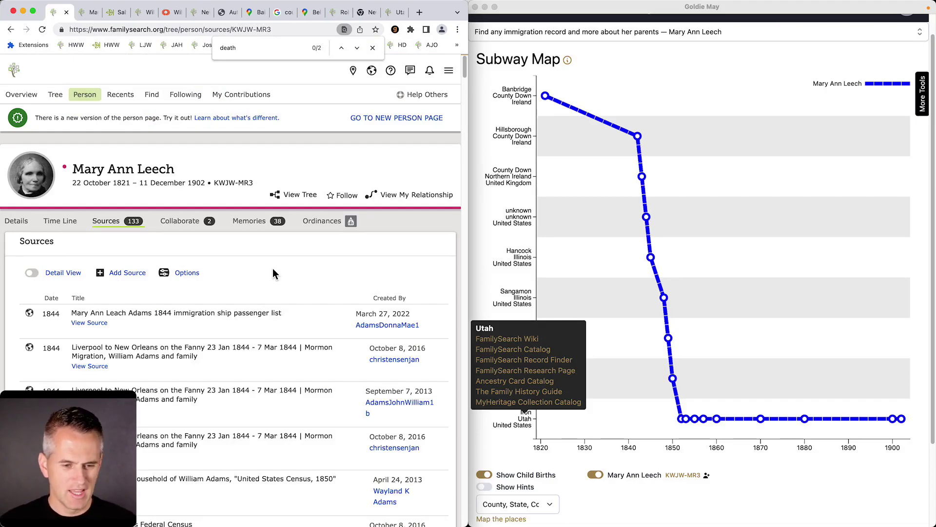
pyautogui.scroll(-5, 278, 278)
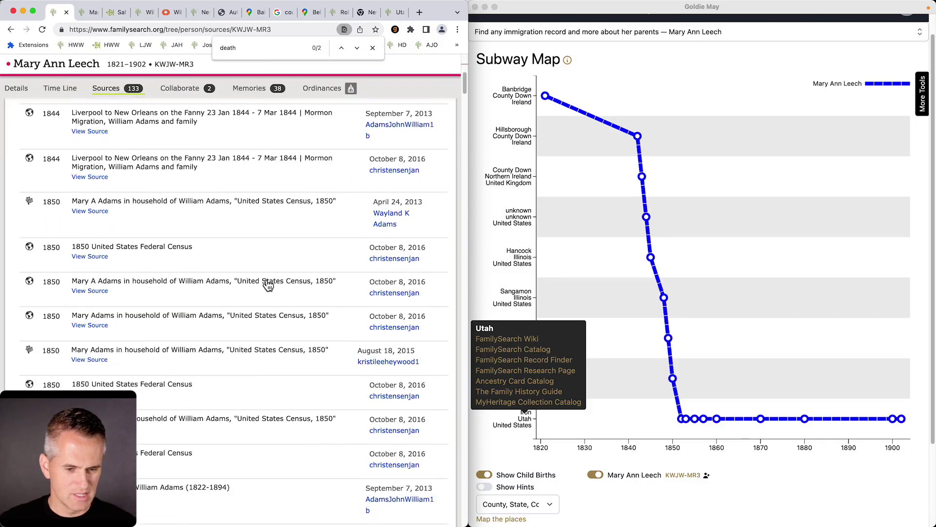
pyautogui.scroll(5, 263, 222)
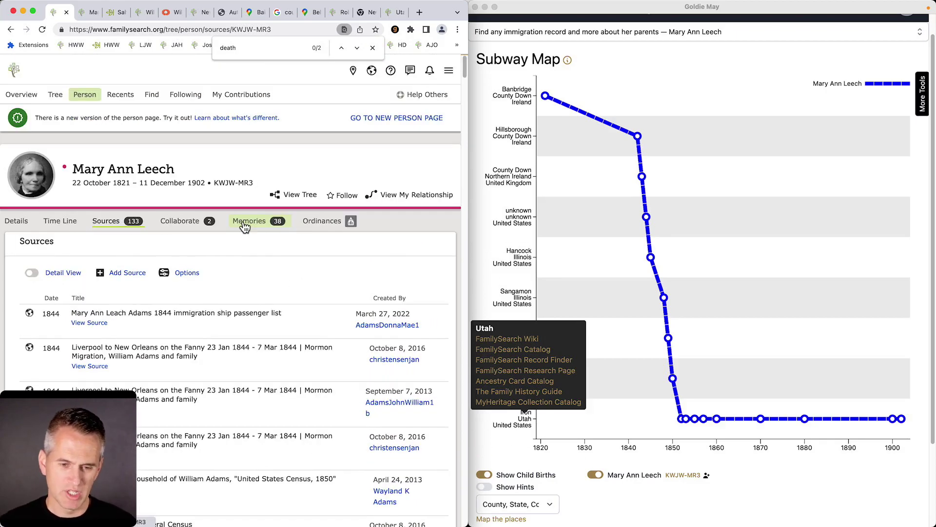
pyautogui.click(245, 223)
pyautogui.click(178, 445)
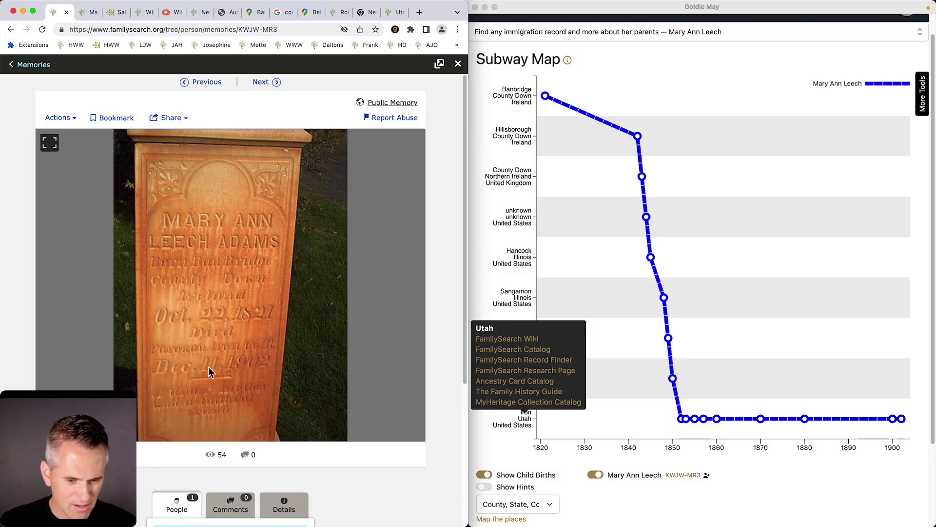
pyautogui.press('Escape')
# Find the 1902 BillionGraves Index source by searching for "billion", and review its linked record and BillionGraves page.
pyautogui.click(16, 121)
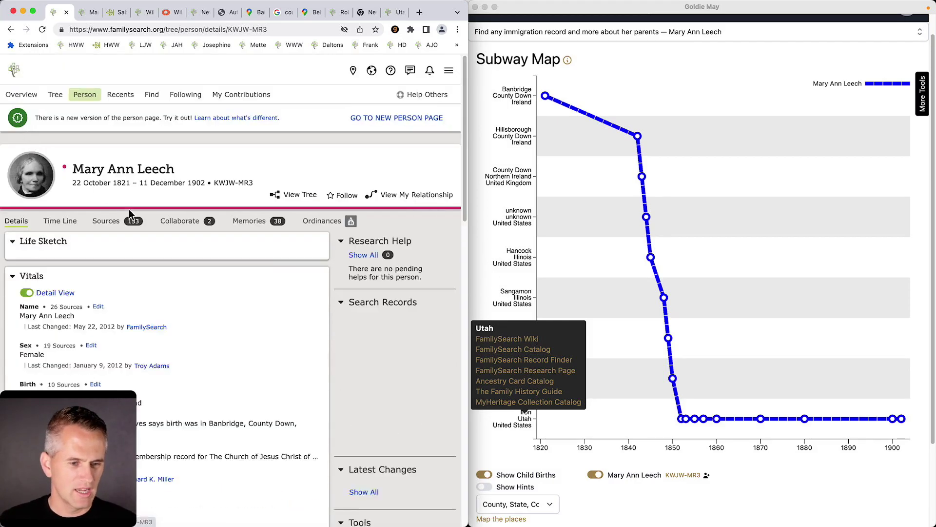
pyautogui.click(107, 217)
pyautogui.hotkey('ctrl', 'f')
pyautogui.write('billion')
pyautogui.click(110, 292)
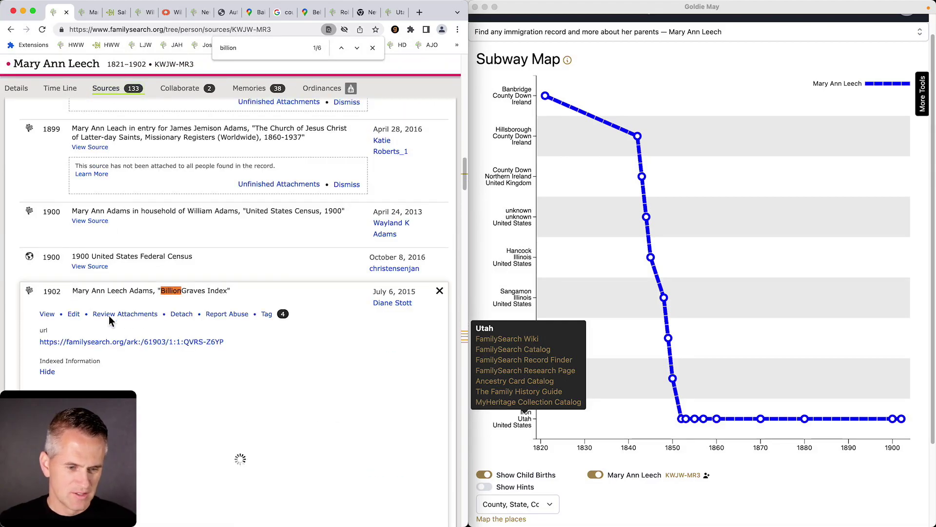
pyautogui.click(115, 344)
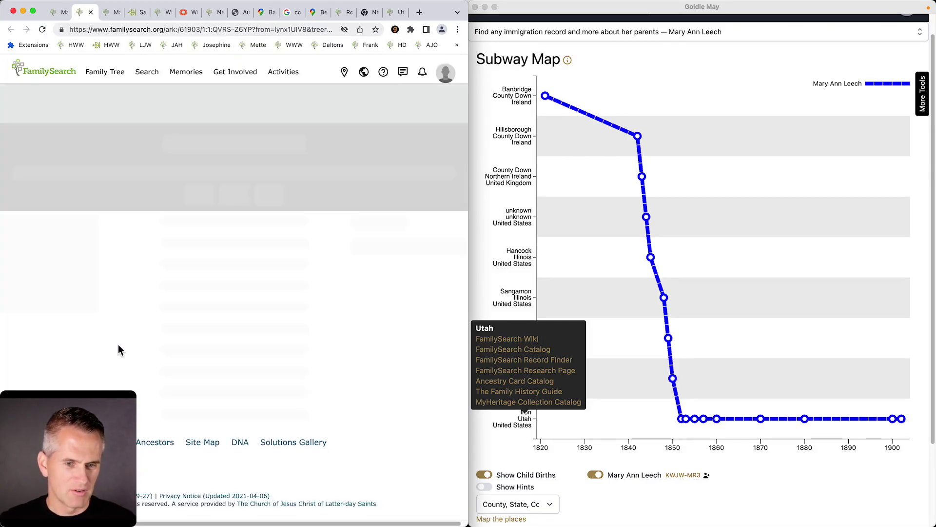
pyautogui.scroll(-15, 231, 306)
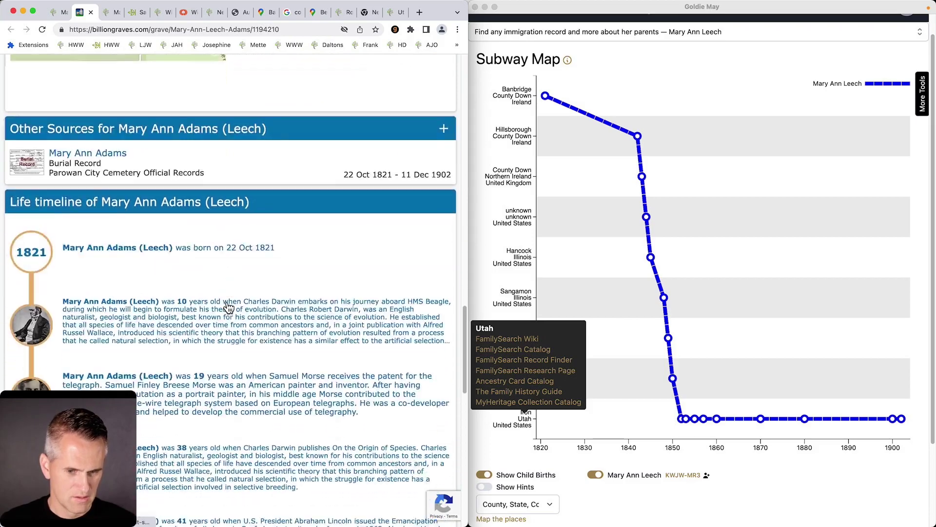
pyautogui.press('super+w')
# Open the ancestor's father from her family members and read the 1855 autobiography source attached to him.
pyautogui.click(7, 222)
pyautogui.scroll(-10, 275, 242)
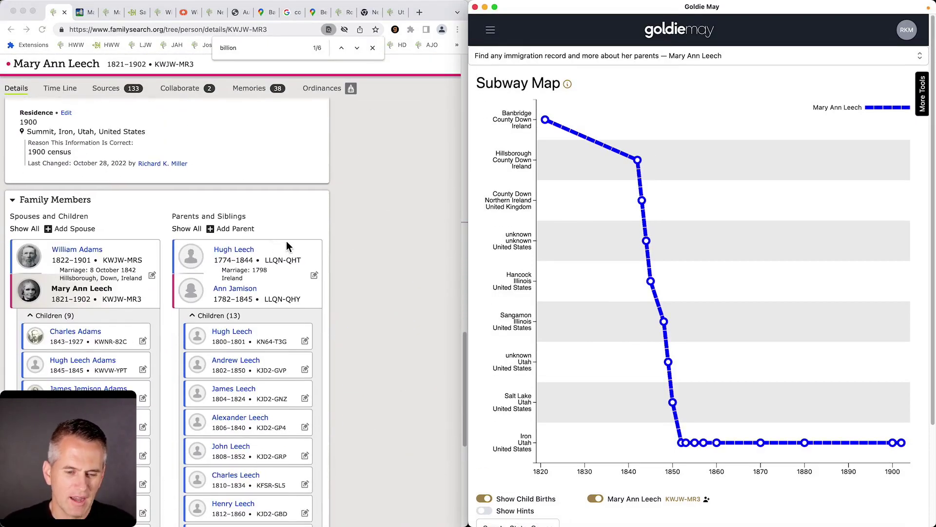
pyautogui.click(234, 250)
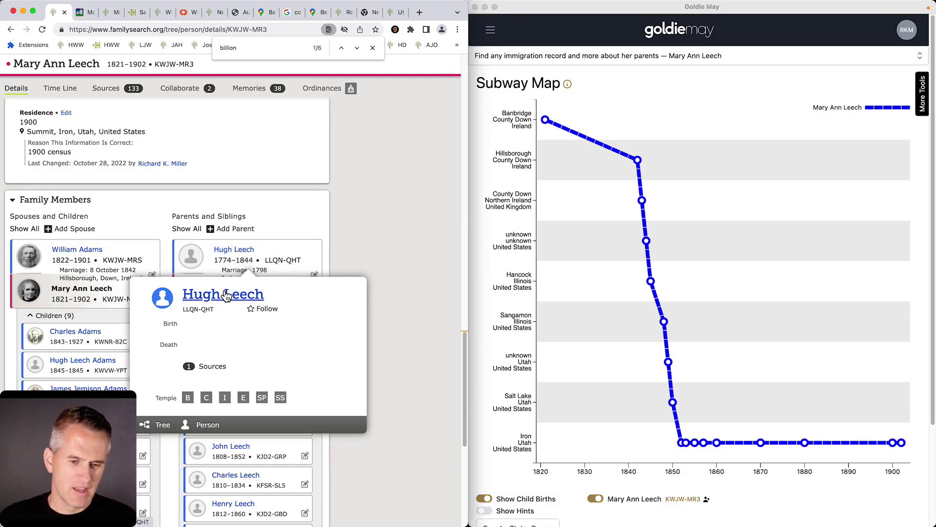
pyautogui.click(224, 296)
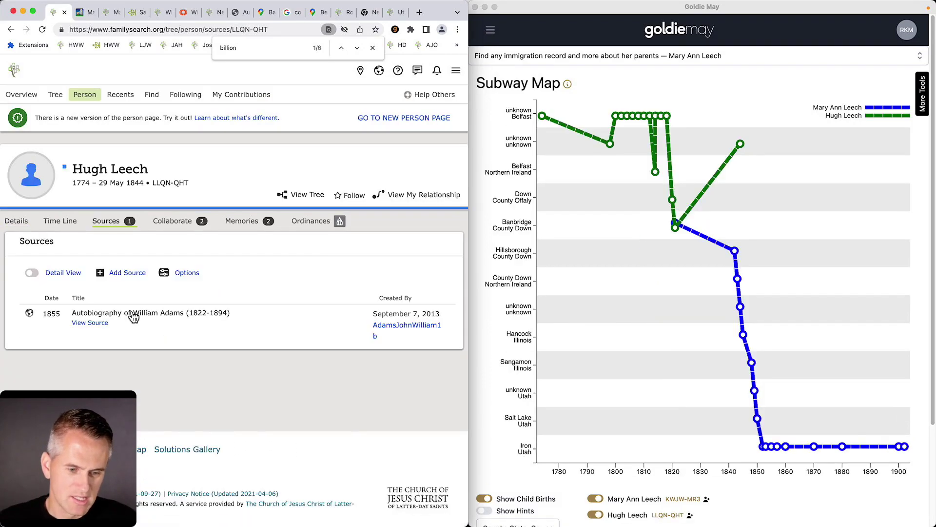
pyautogui.click(133, 315)
pyautogui.scroll(-5, 135, 320)
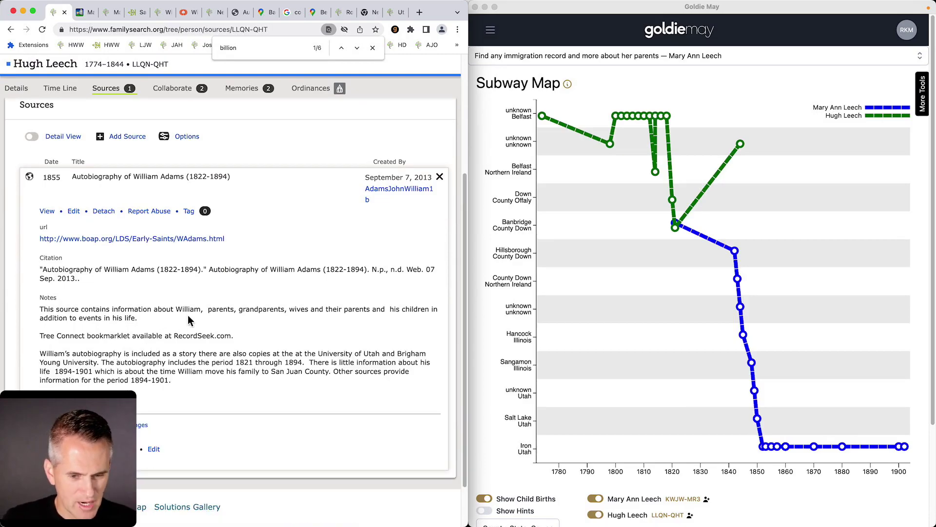
# Review the father's parents in his details and compare him with the grandfather on the Subway Map at State, Country detail.
pyautogui.click(22, 91)
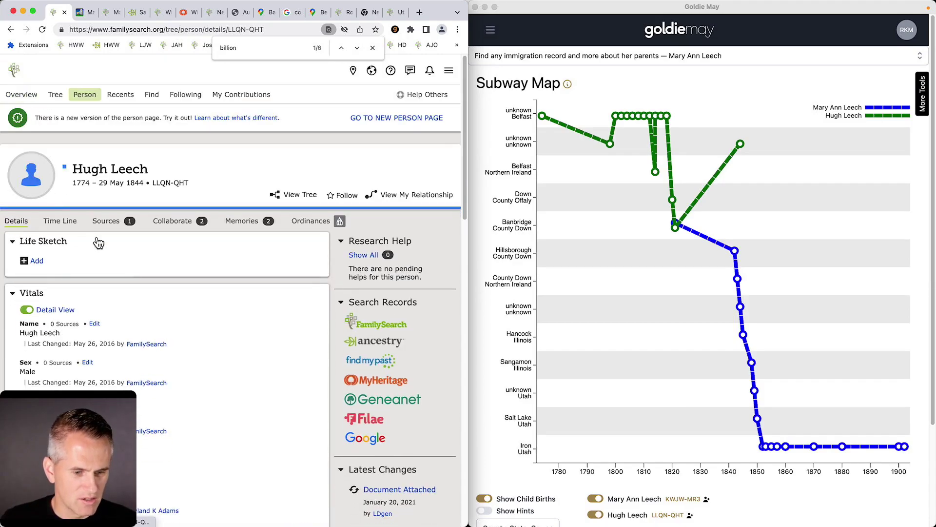
pyautogui.scroll(-5, 140, 324)
pyautogui.scroll(3, 139, 321)
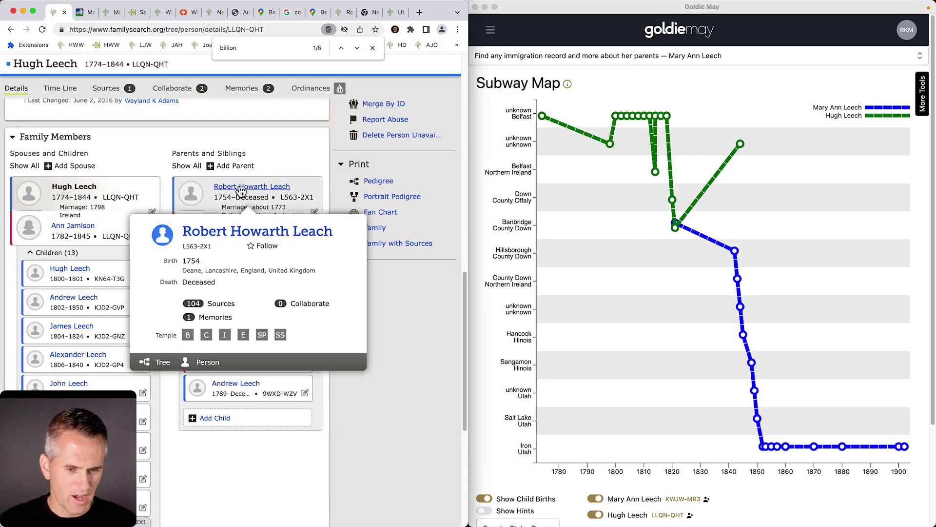
pyautogui.moveTo(71, 190)
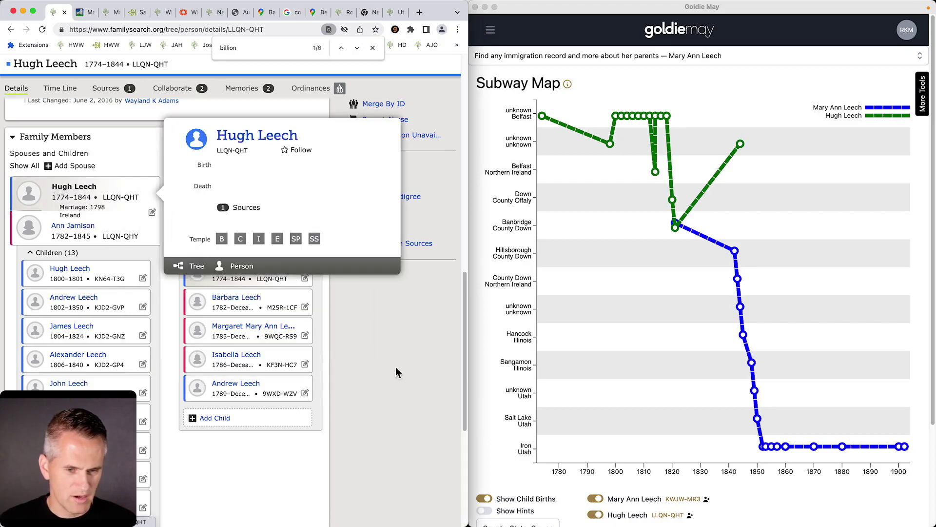
pyautogui.moveTo(270, 198)
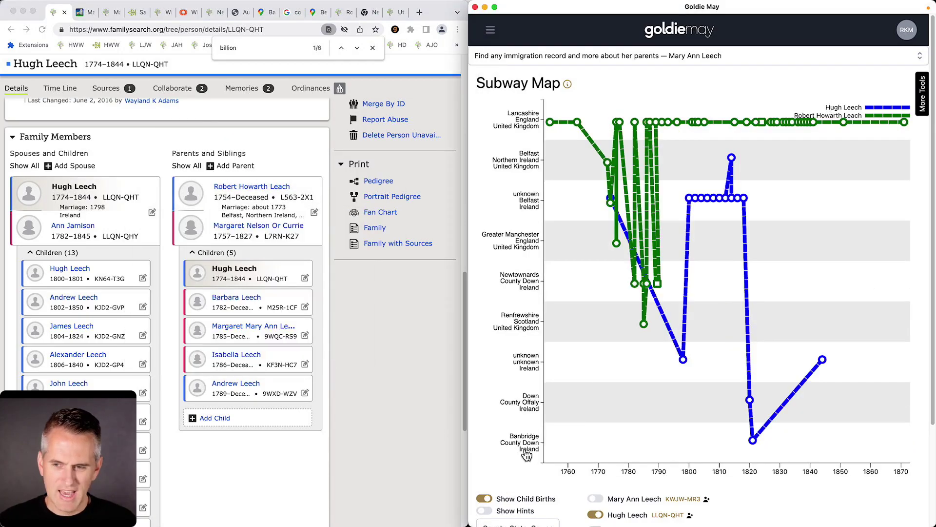
pyautogui.click(517, 525)
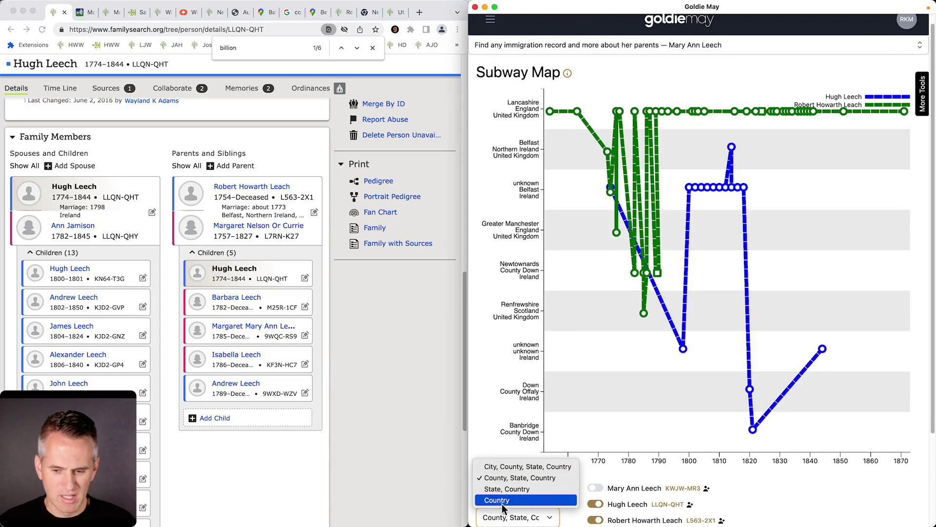
pyautogui.click(507, 489)
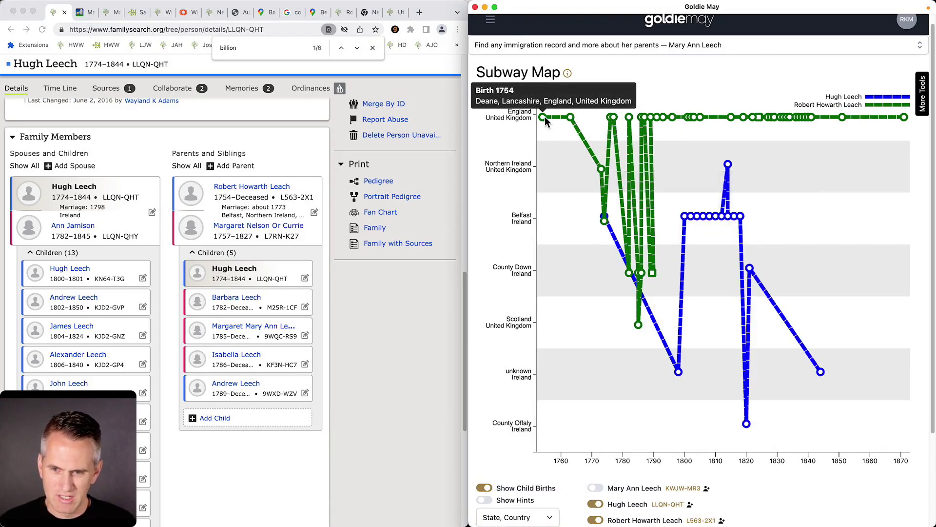
# Inspect the grandfather's events on the Subway Map and review the spouses and children listed on his FamilySearch page.
pyautogui.moveTo(689, 122)
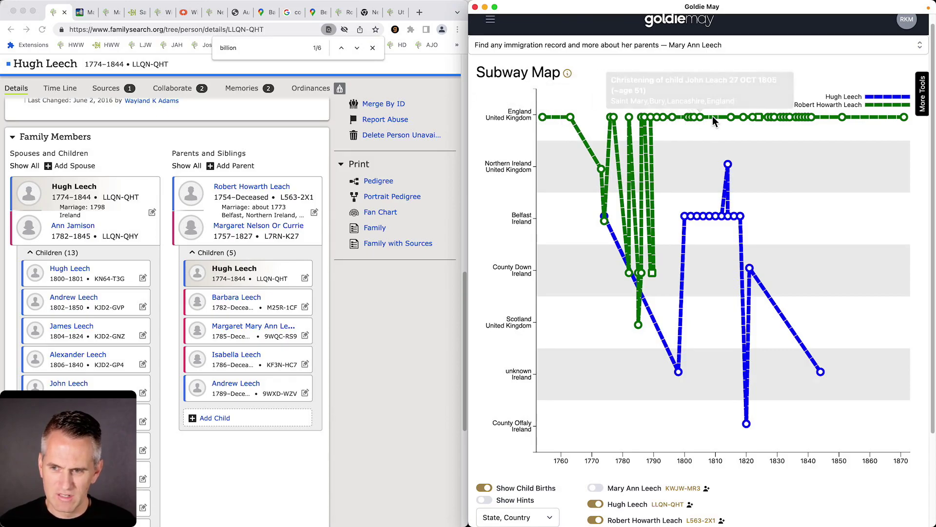
pyautogui.click(630, 142)
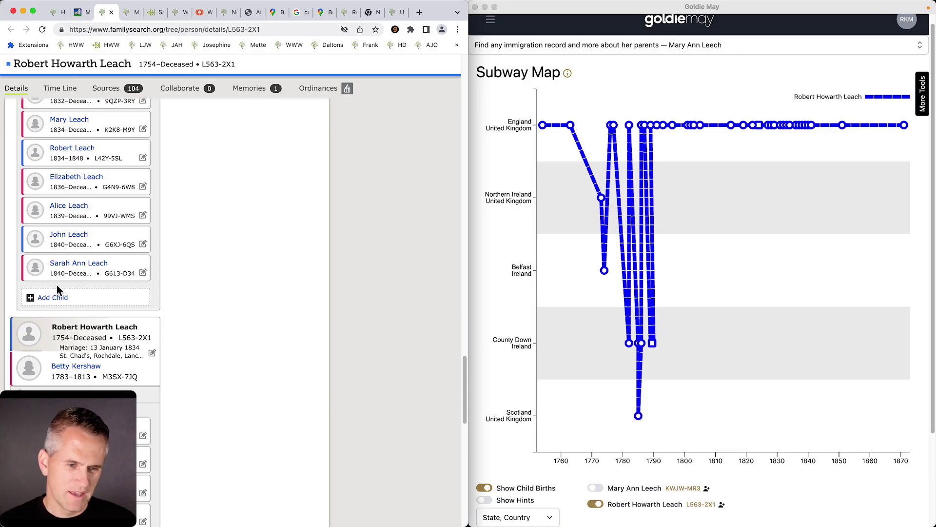
pyautogui.scroll(-1, 97, 275)
pyautogui.scroll(-4, 98, 275)
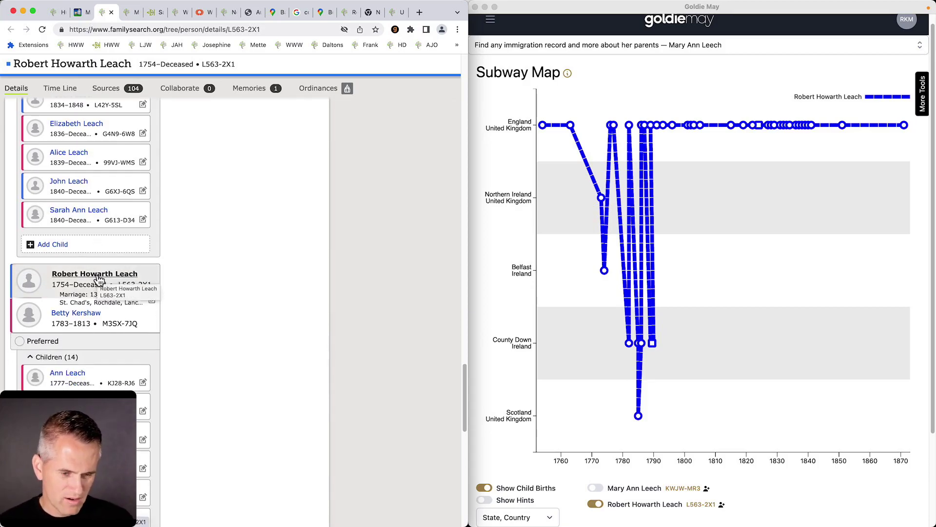
# Examine the marriages and children listed under each of the grandfather's wives and compare them with his Subway Map.
pyautogui.scroll(4, 100, 279)
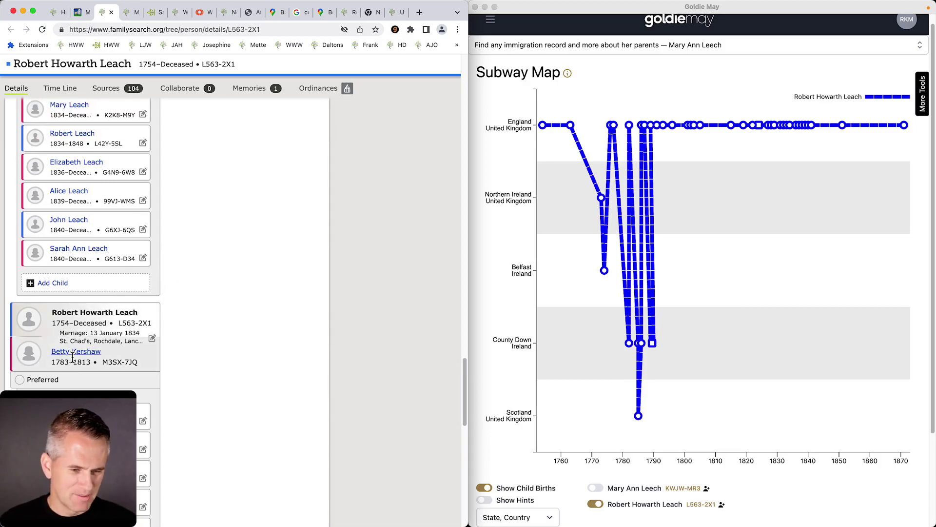
pyautogui.scroll(-2, 137, 347)
pyautogui.scroll(15, 136, 347)
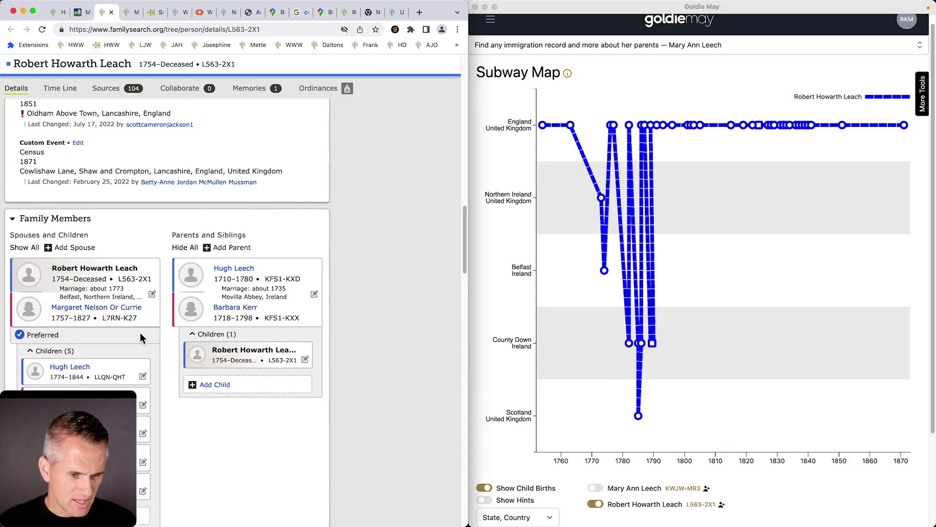
pyautogui.scroll(-15, 139, 335)
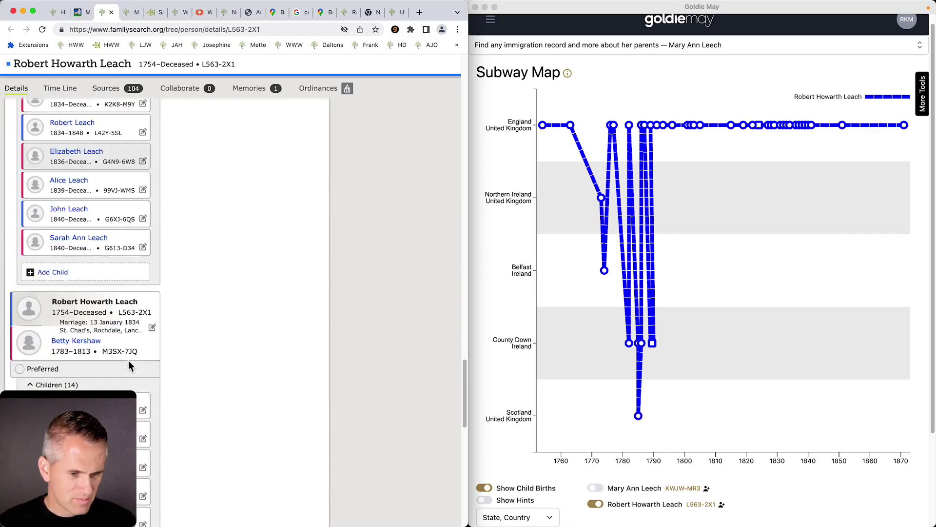
pyautogui.scroll(10, 114, 350)
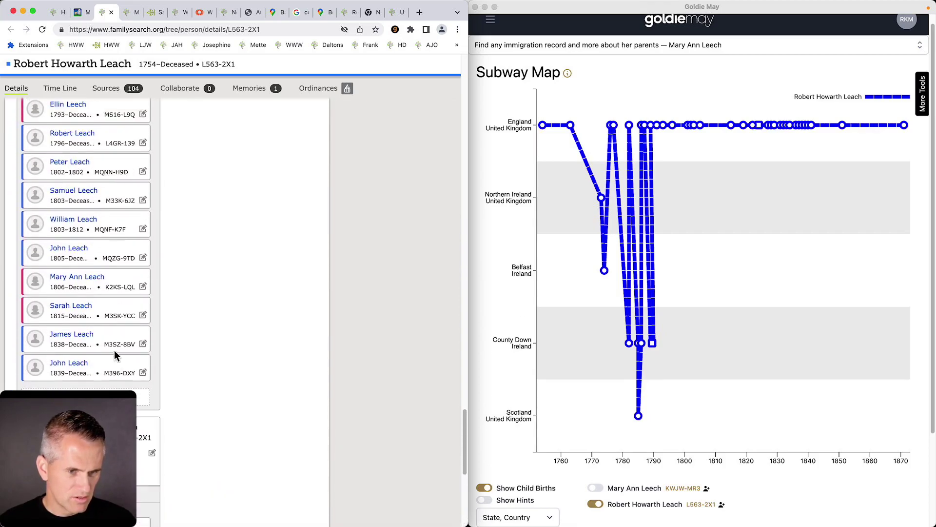
pyautogui.scroll(10, 116, 355)
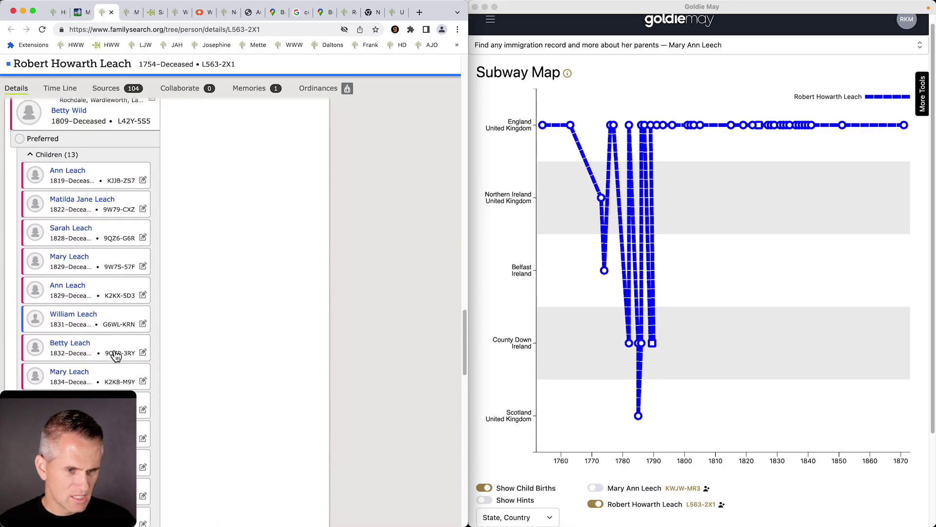
pyautogui.scroll(5, 116, 355)
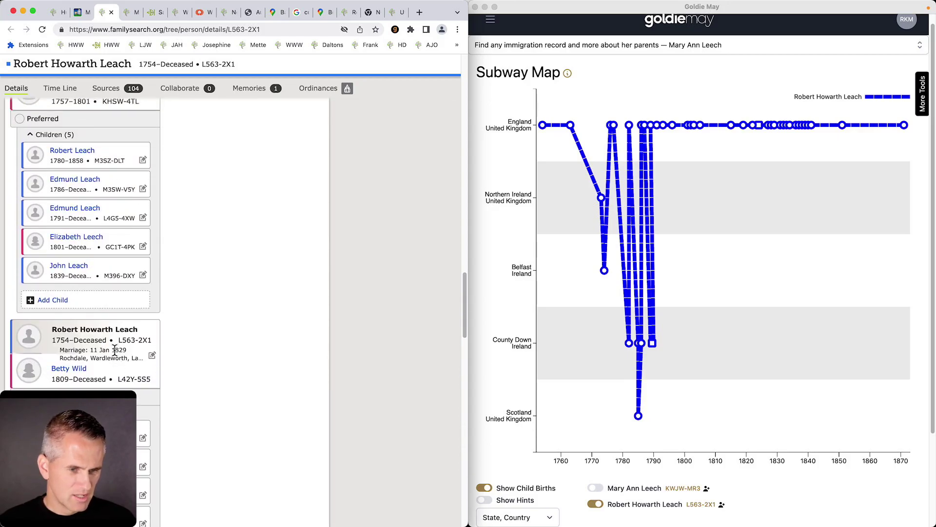
pyautogui.scroll(1, 115, 350)
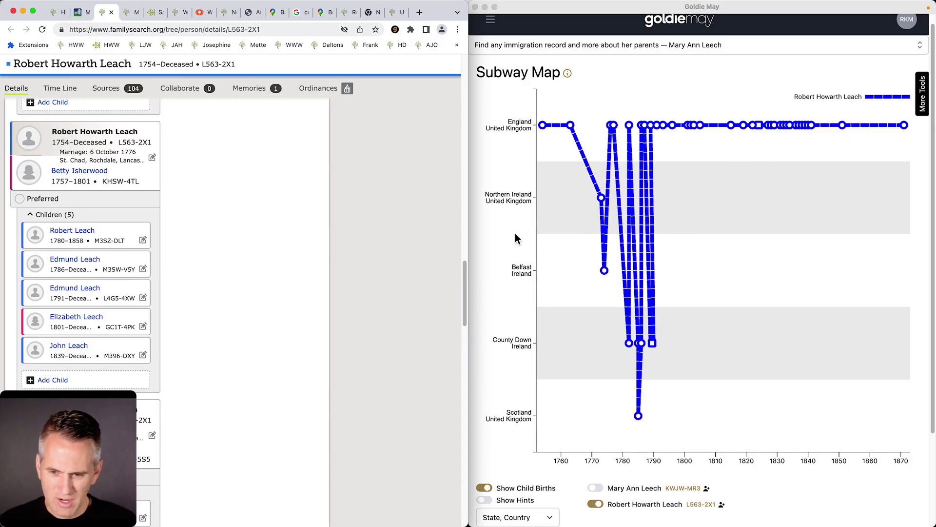
pyautogui.click(620, 416)
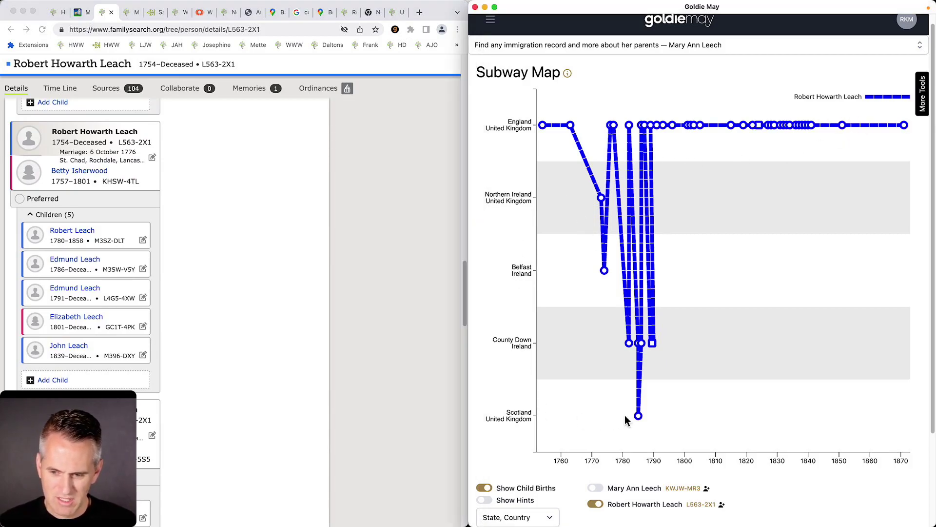
pyautogui.click(159, 189)
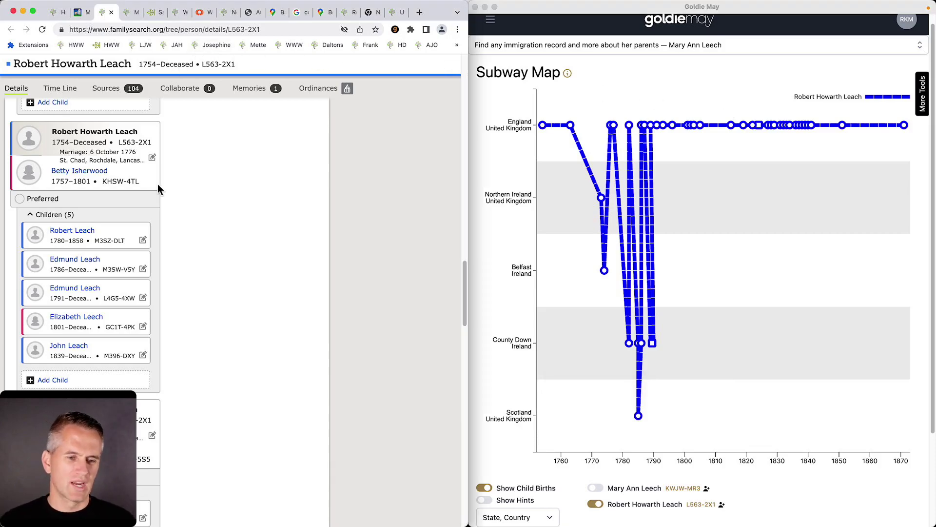
# Return to the father's page, check his death event on the Subway Map, and open his death information for editing.
pyautogui.press('super+1')
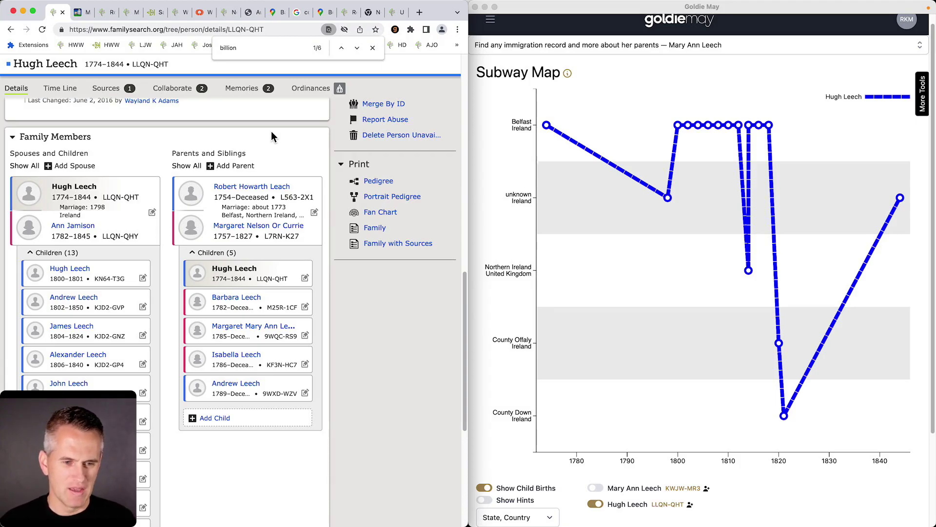
pyautogui.click(662, 204)
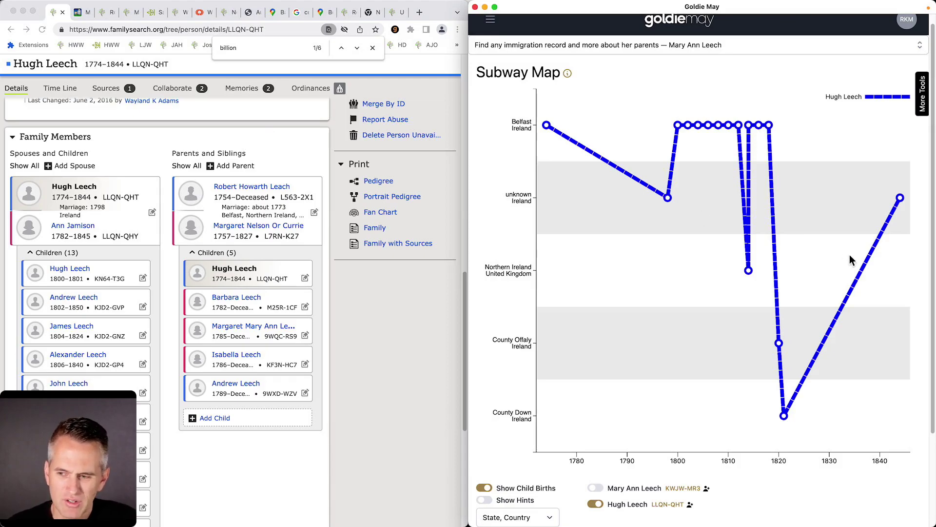
pyautogui.moveTo(900, 197)
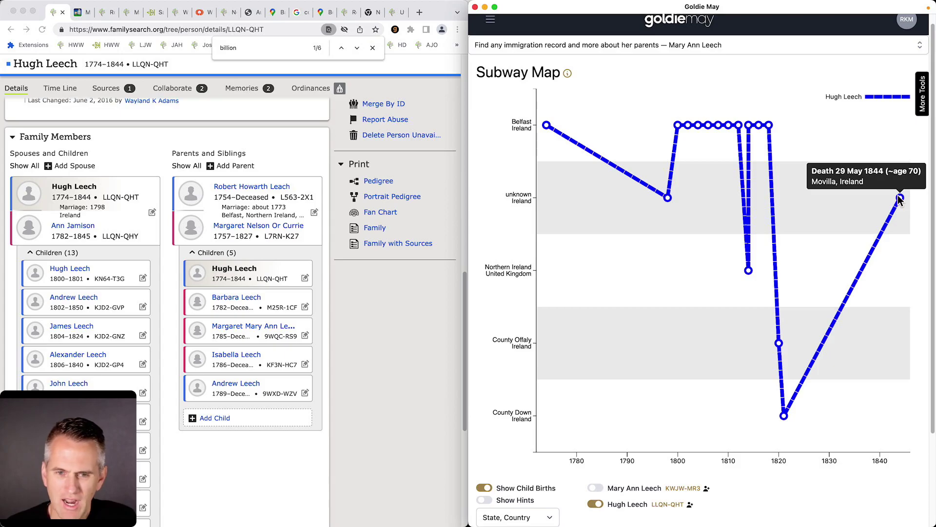
pyautogui.scroll(6, 162, 190)
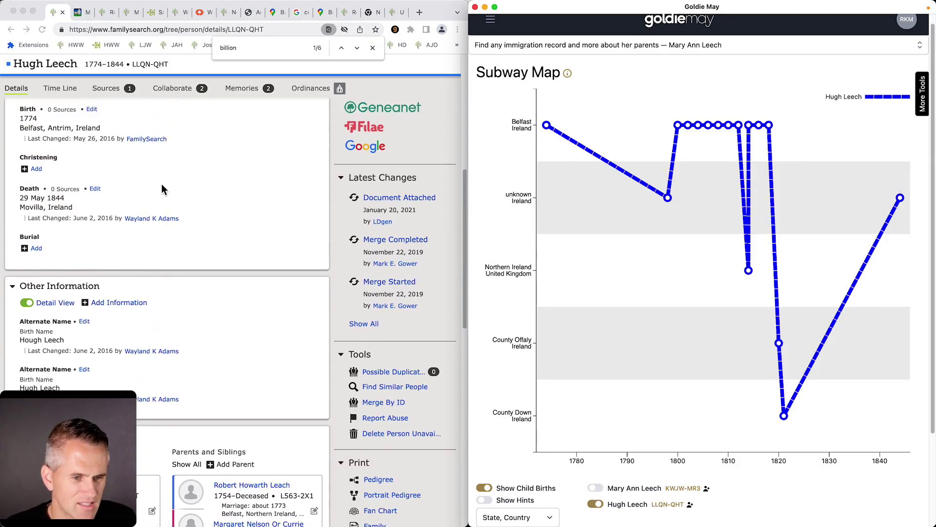
pyautogui.click(94, 189)
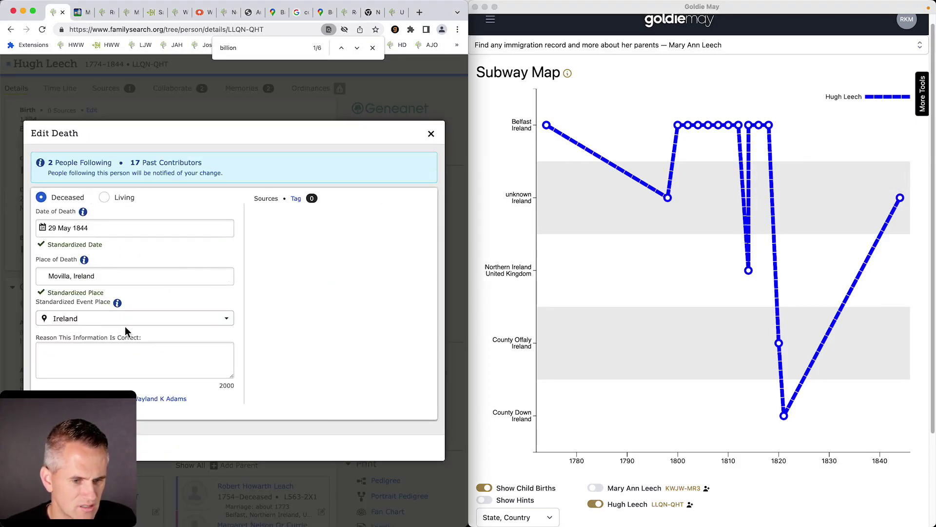
# Search the web for "movilla, ireland" in a new browser tab.
pyautogui.press('super+t')
pyautogui.write('movilla, ireland')
pyautogui.press('Return')
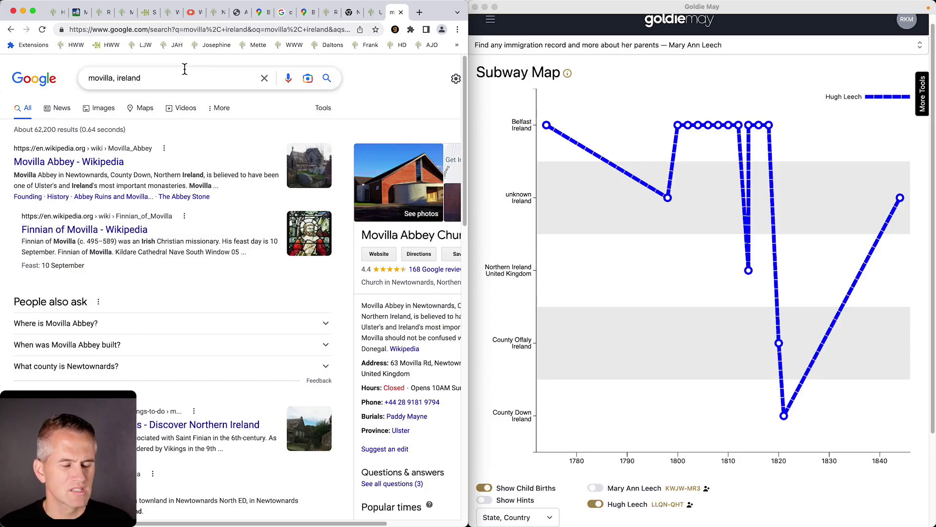
# Set the father's place of death to Newtownards, County Down, Ireland, giving as reason that Movilla is an abbey in Newtownards, and check his Subway Map.
pyautogui.press('super+1')
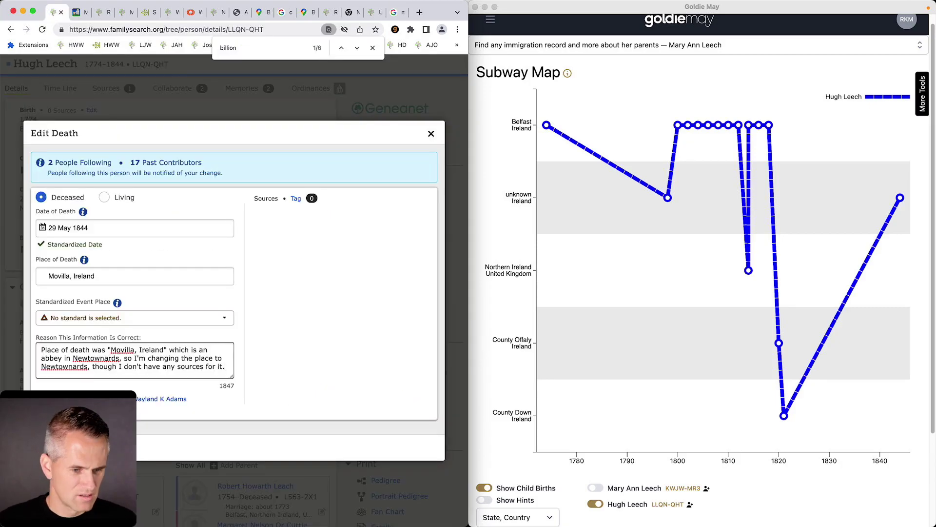
pyautogui.click(93, 278)
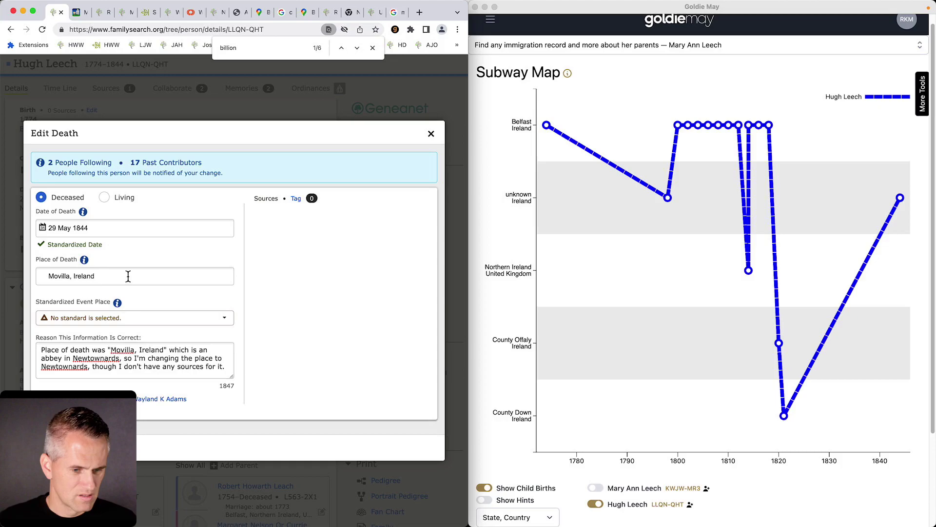
pyautogui.press('super+a')
pyautogui.write('Newtownards')
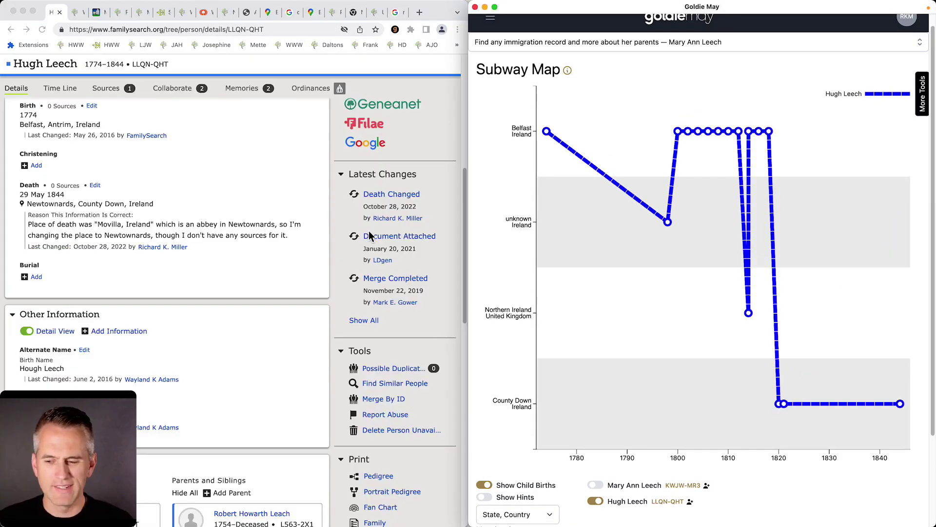
pyautogui.moveTo(901, 405)
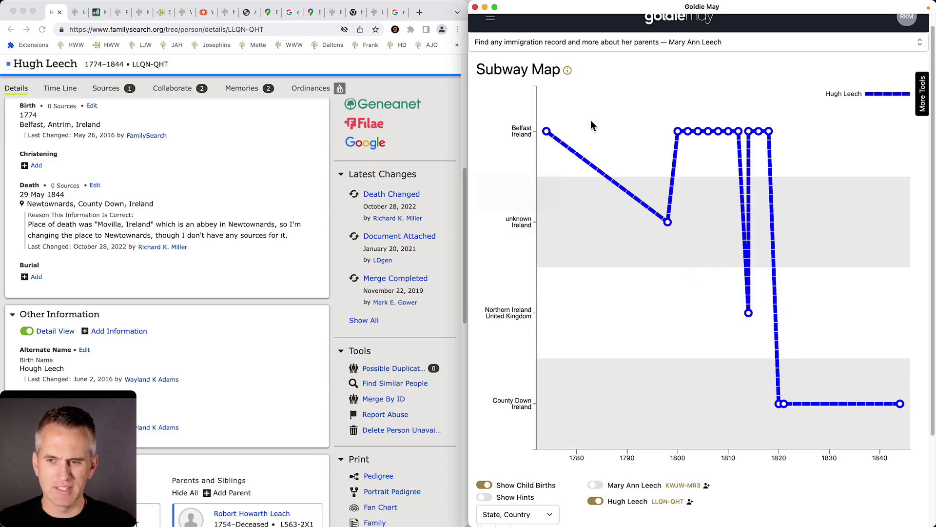
# Open the immigration project and note that sources for the father are sought, with County Down, Ireland, his last two children's birthplace, as next place.
pyautogui.click(655, 25)
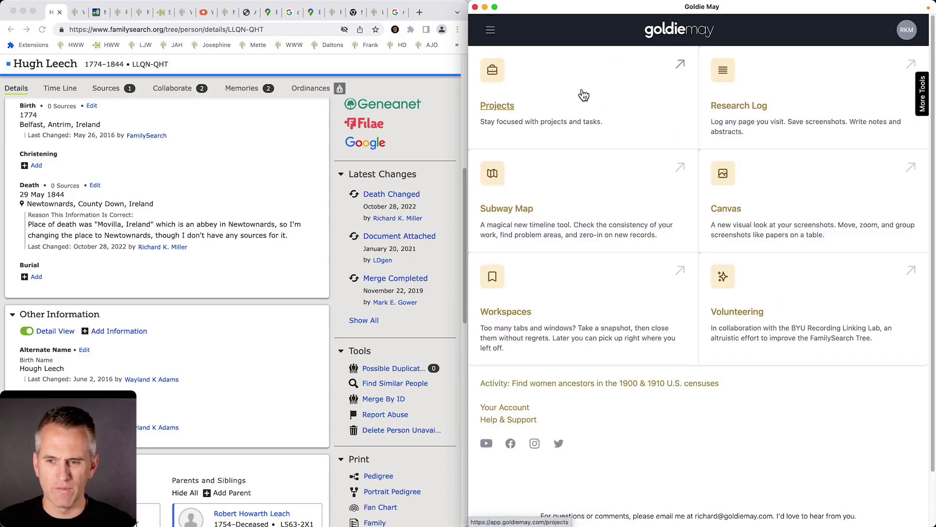
pyautogui.click(543, 119)
pyautogui.click(521, 146)
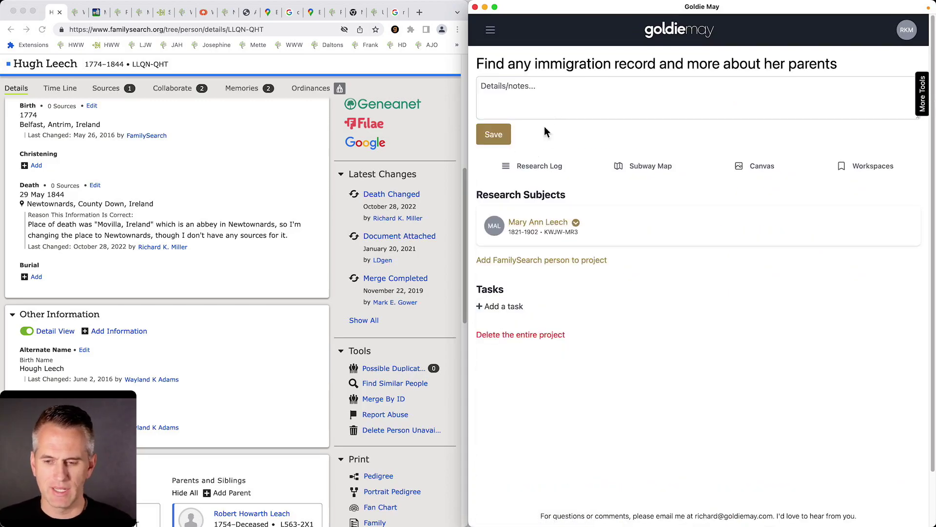
pyautogui.click(535, 167)
pyautogui.click(535, 169)
pyautogui.write("I'm looking for sources for Mary Ann's father Hugh. His last two children were born in D")
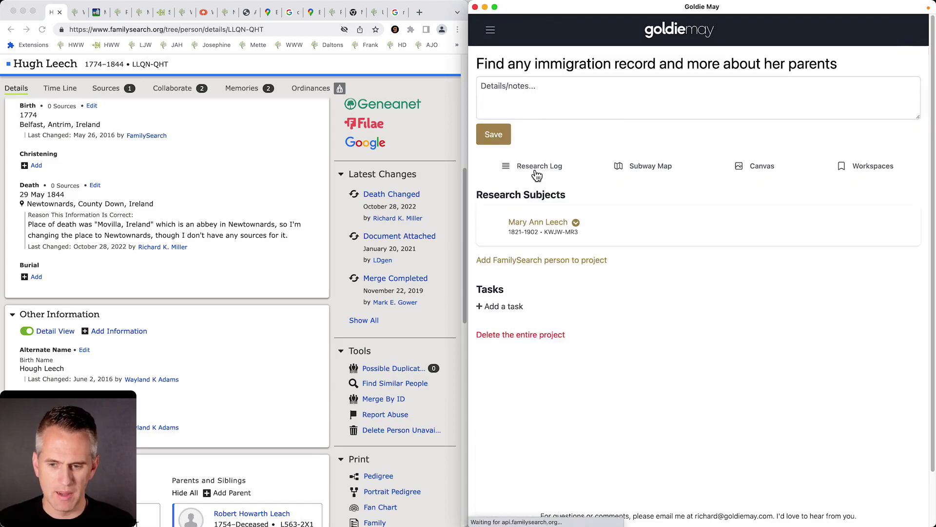
pyautogui.press('BackSpace')
pyautogui.write('County Down, Ireland, so that may be the next place to look.')
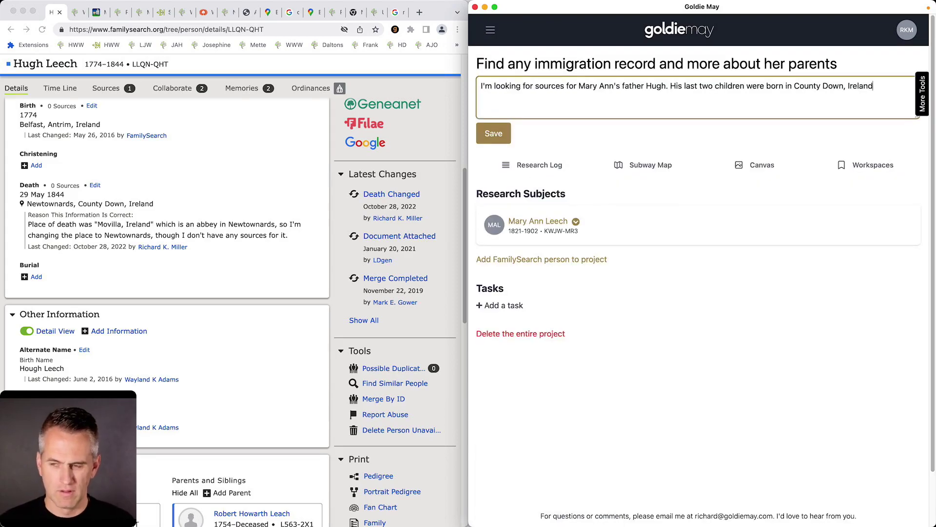
# Review the autobiography excerpts saved in the project's research log and return to the project page.
pyautogui.click(539, 166)
pyautogui.scroll(-5, 542, 172)
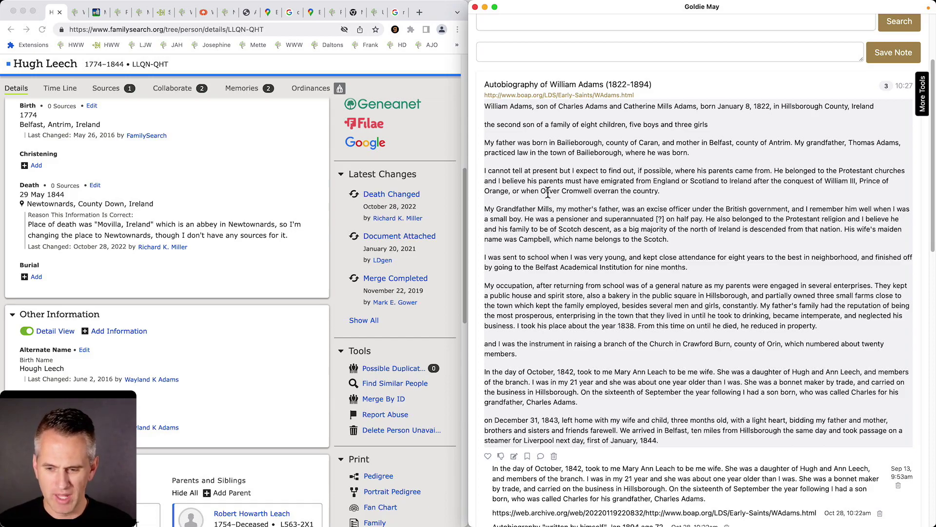
pyautogui.press('Escape')
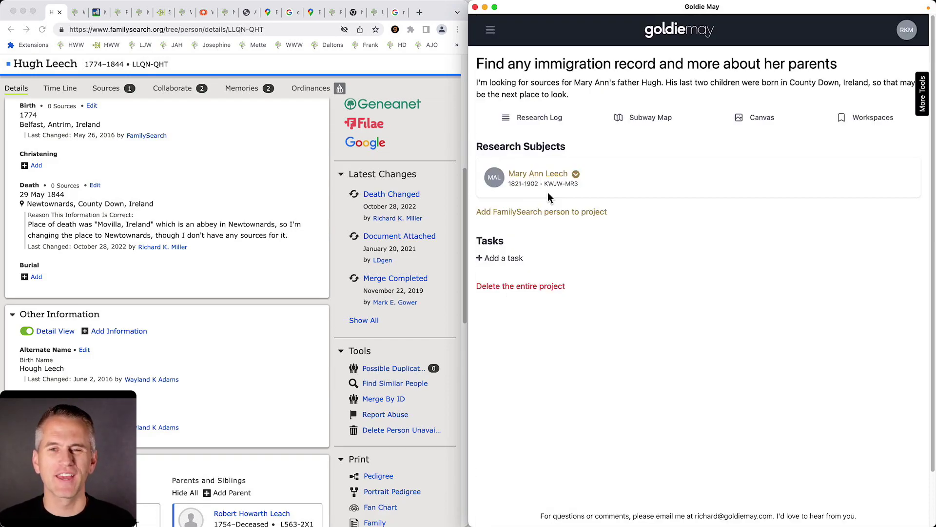